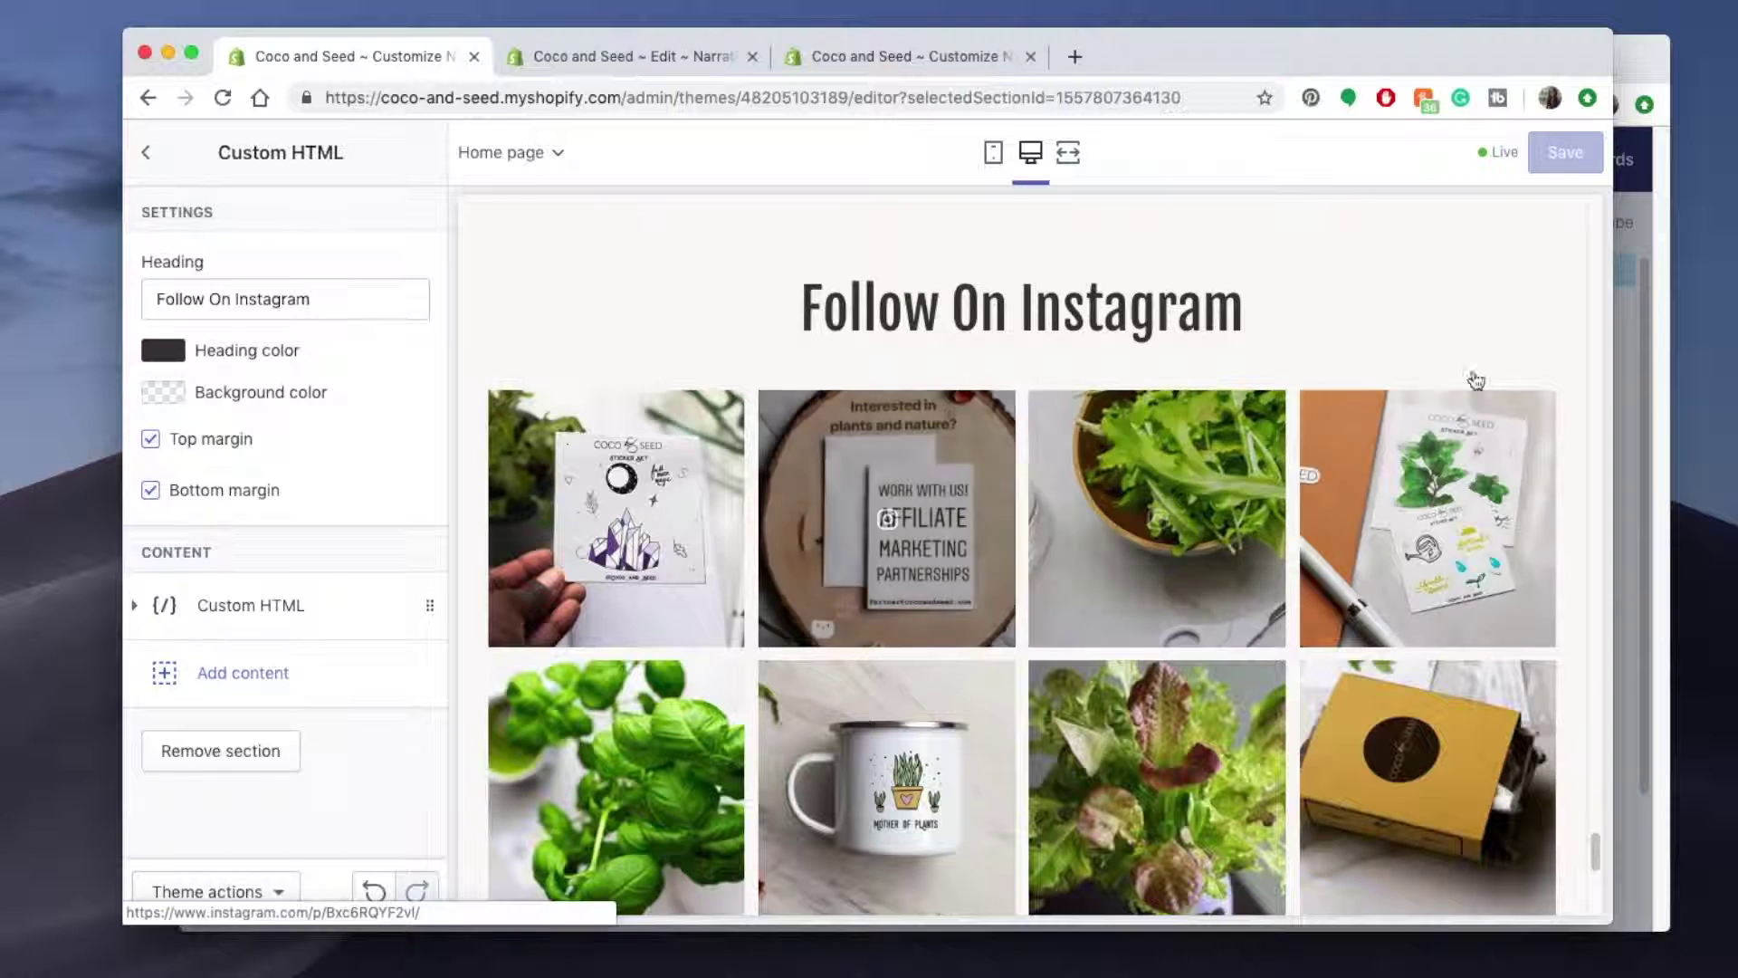
# Review the 'Add Instafeed to your Theme' instructions, then go back to the theme editor.
pyautogui.click(1653, 57)
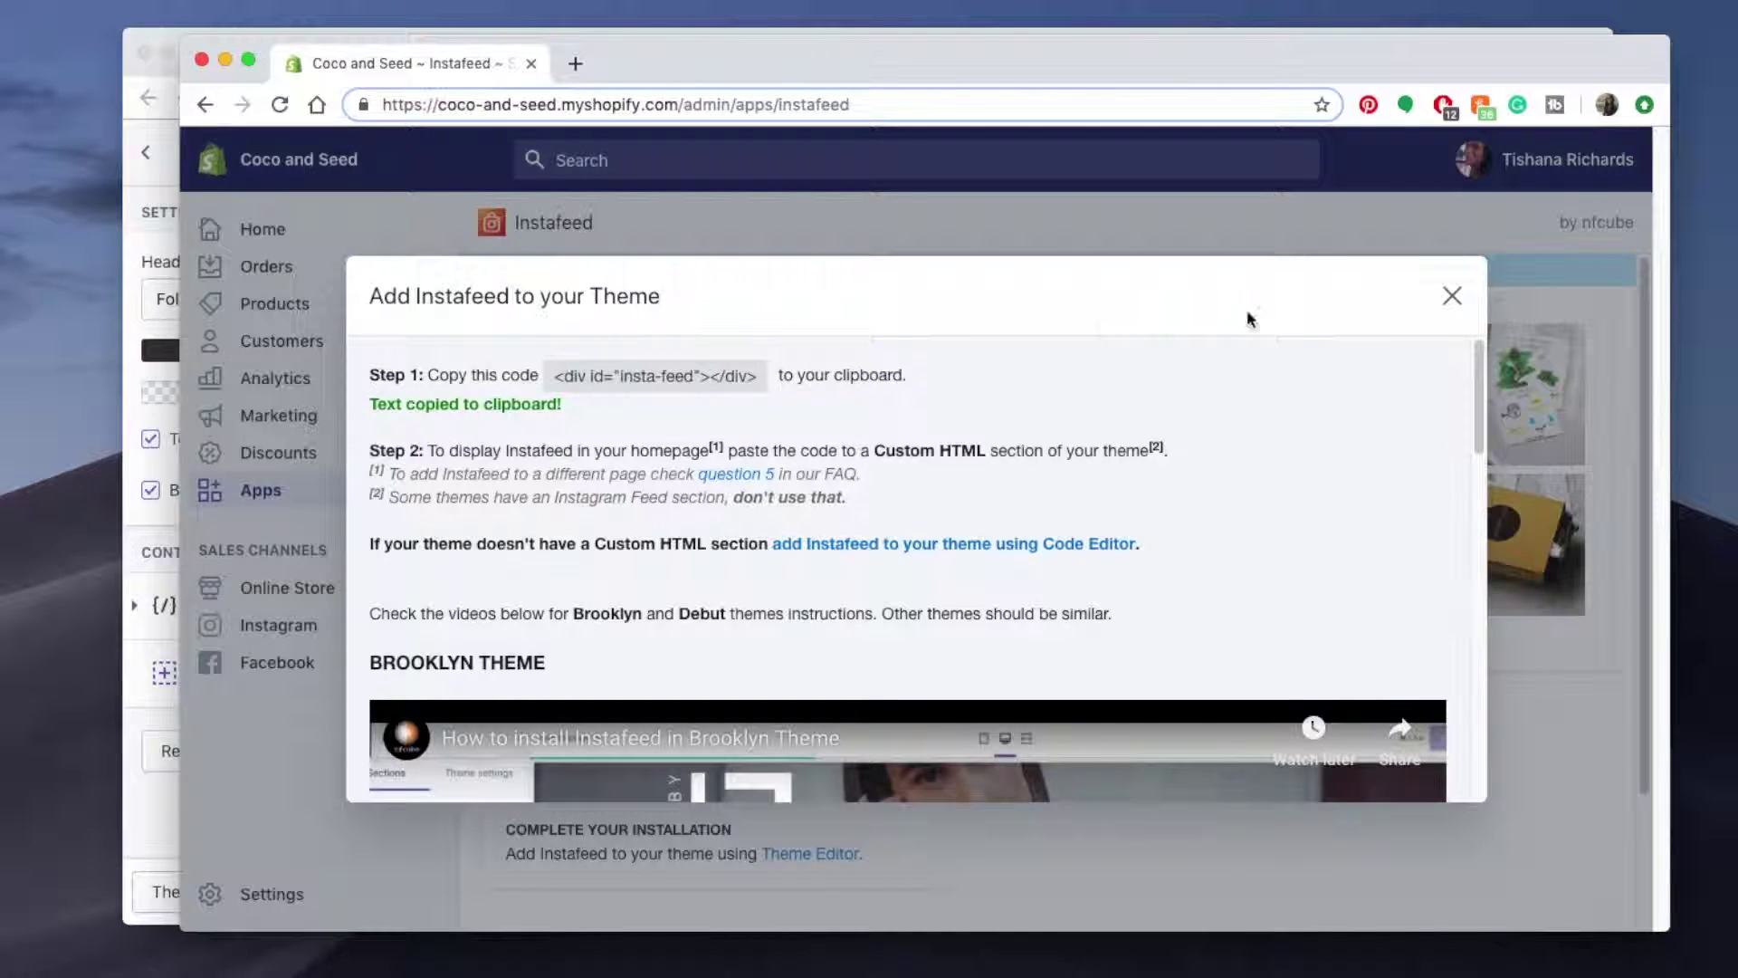
pyautogui.click(1452, 299)
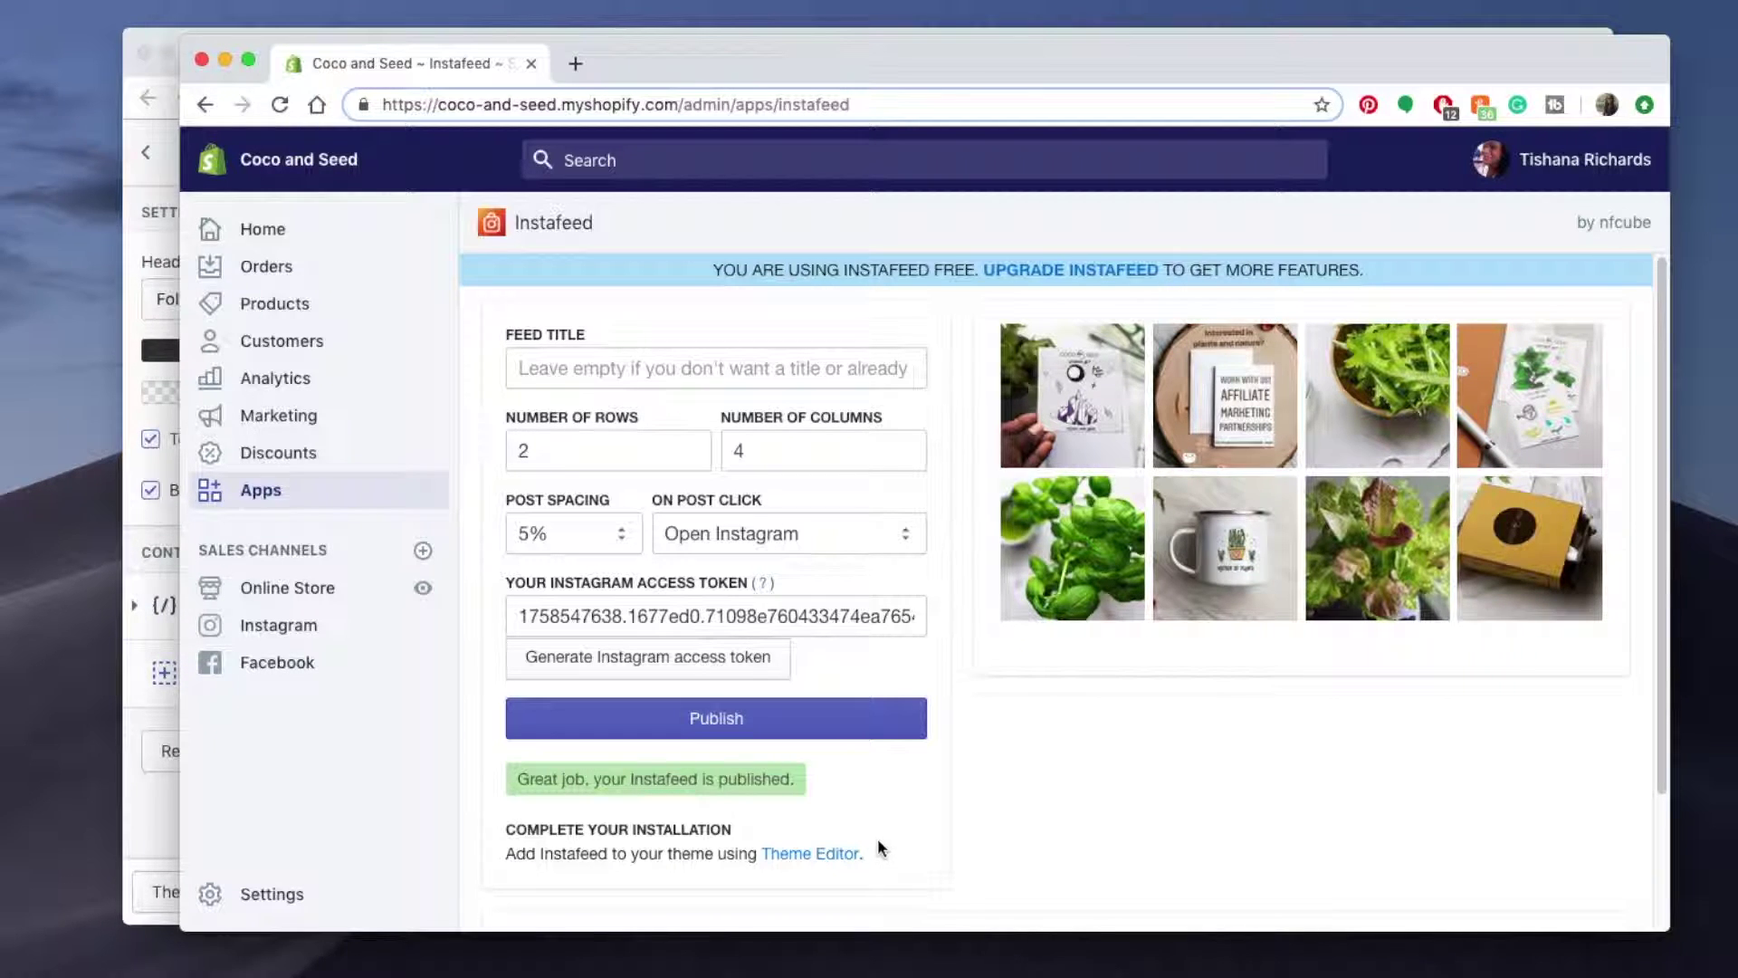
pyautogui.click(826, 856)
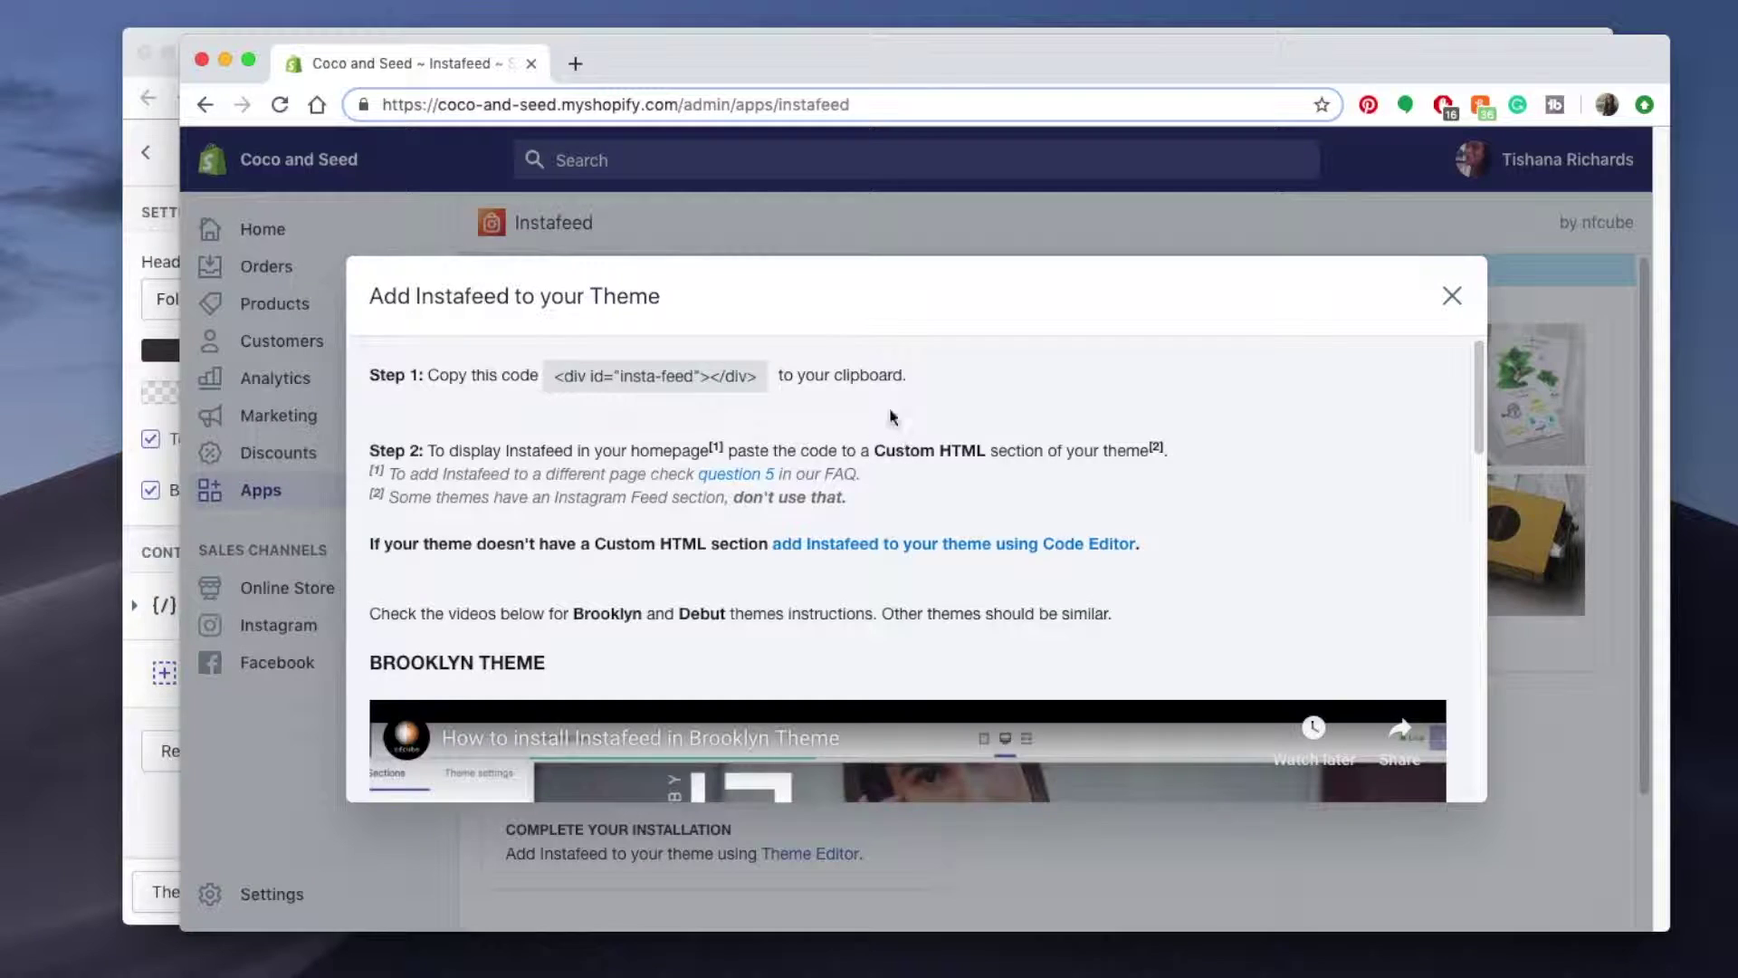
pyautogui.moveTo(652, 53); pyautogui.dragTo(699, 81)
pyautogui.click(171, 146)
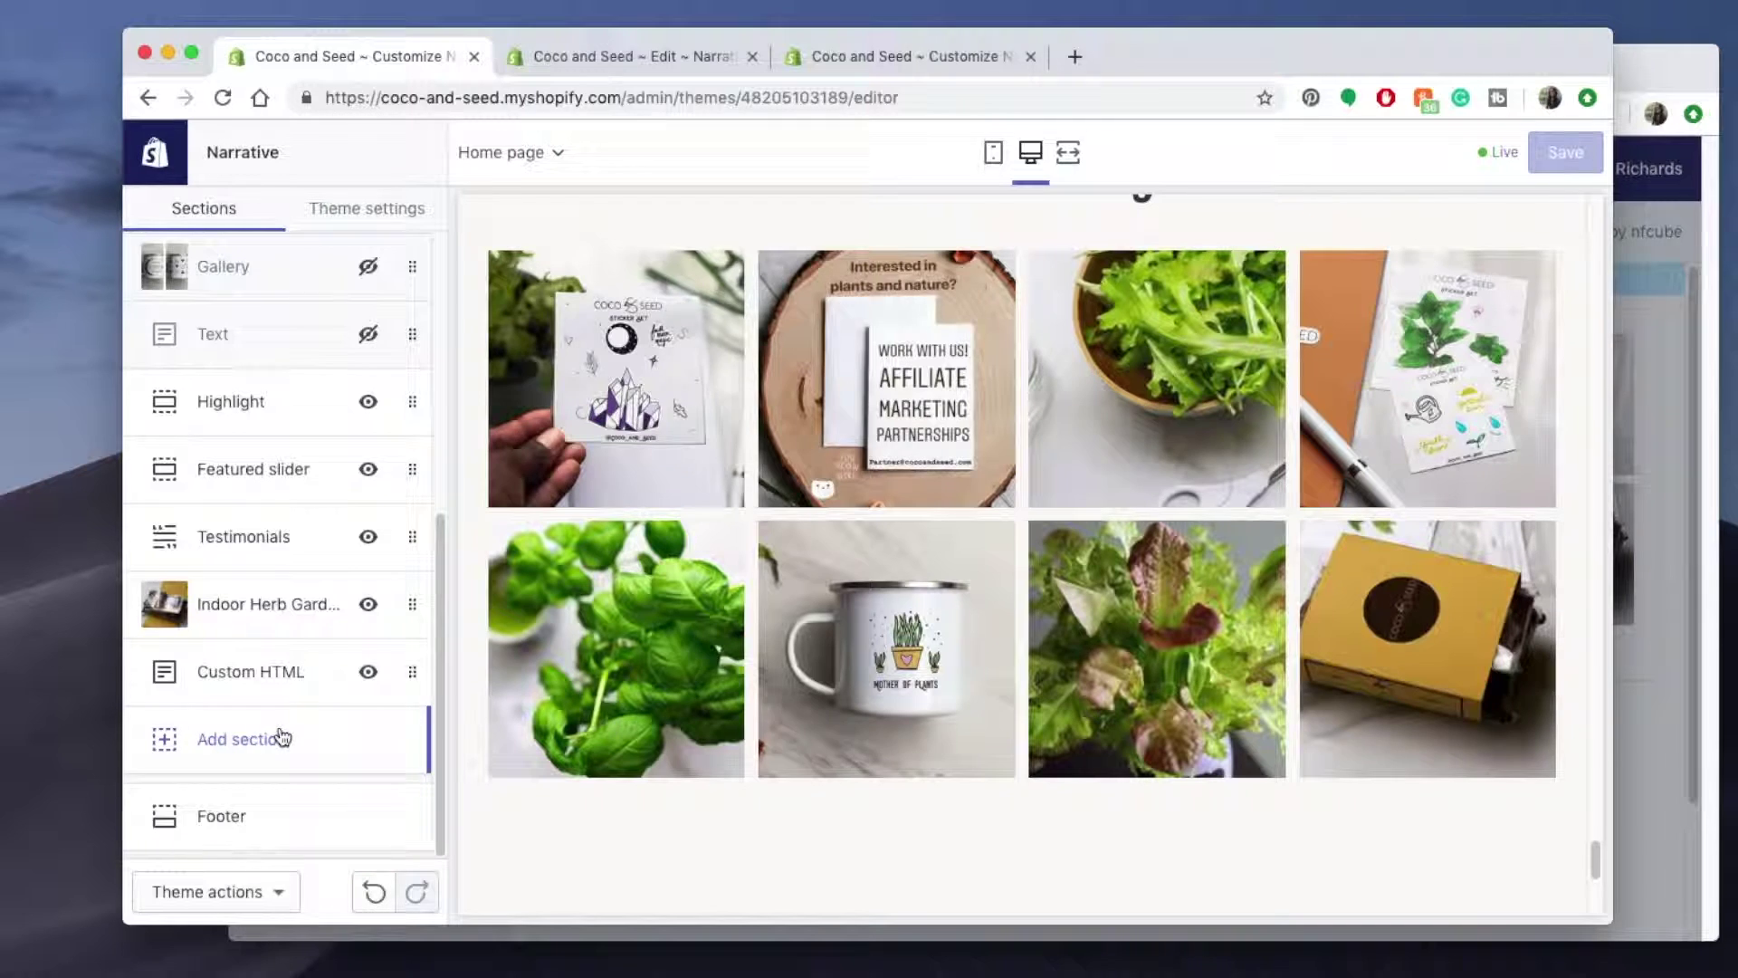
# Add a Custom content section to the home page.
pyautogui.click(273, 750)
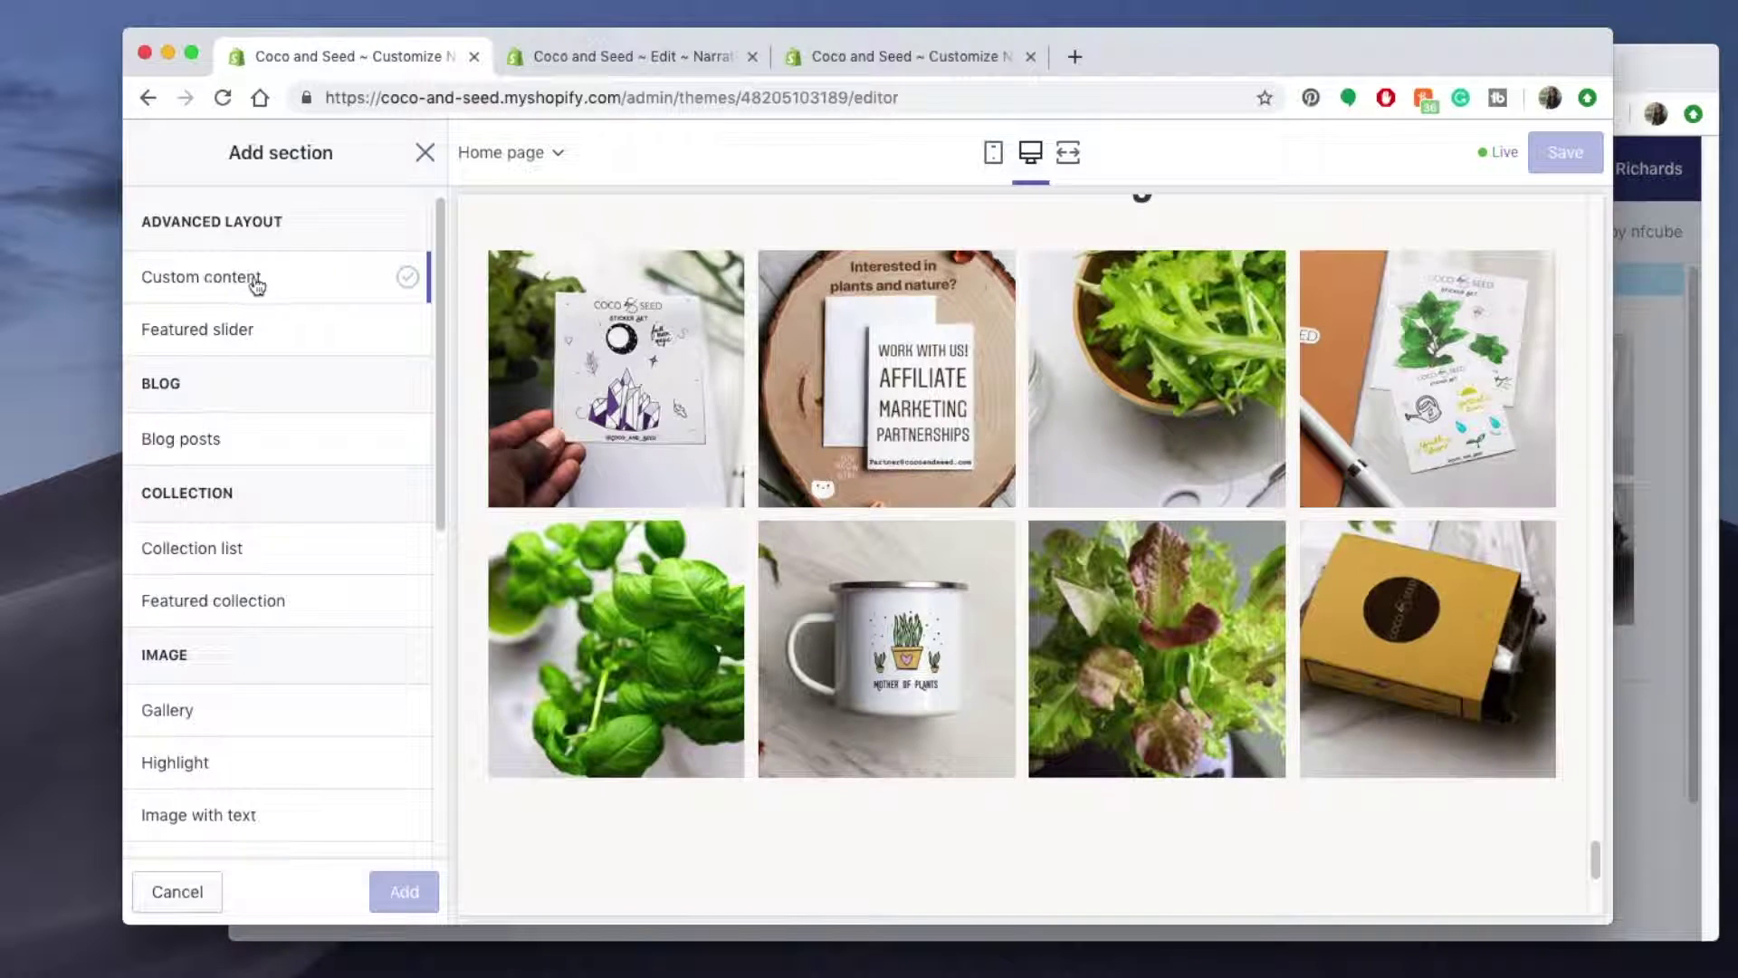
pyautogui.click(257, 283)
pyautogui.click(421, 895)
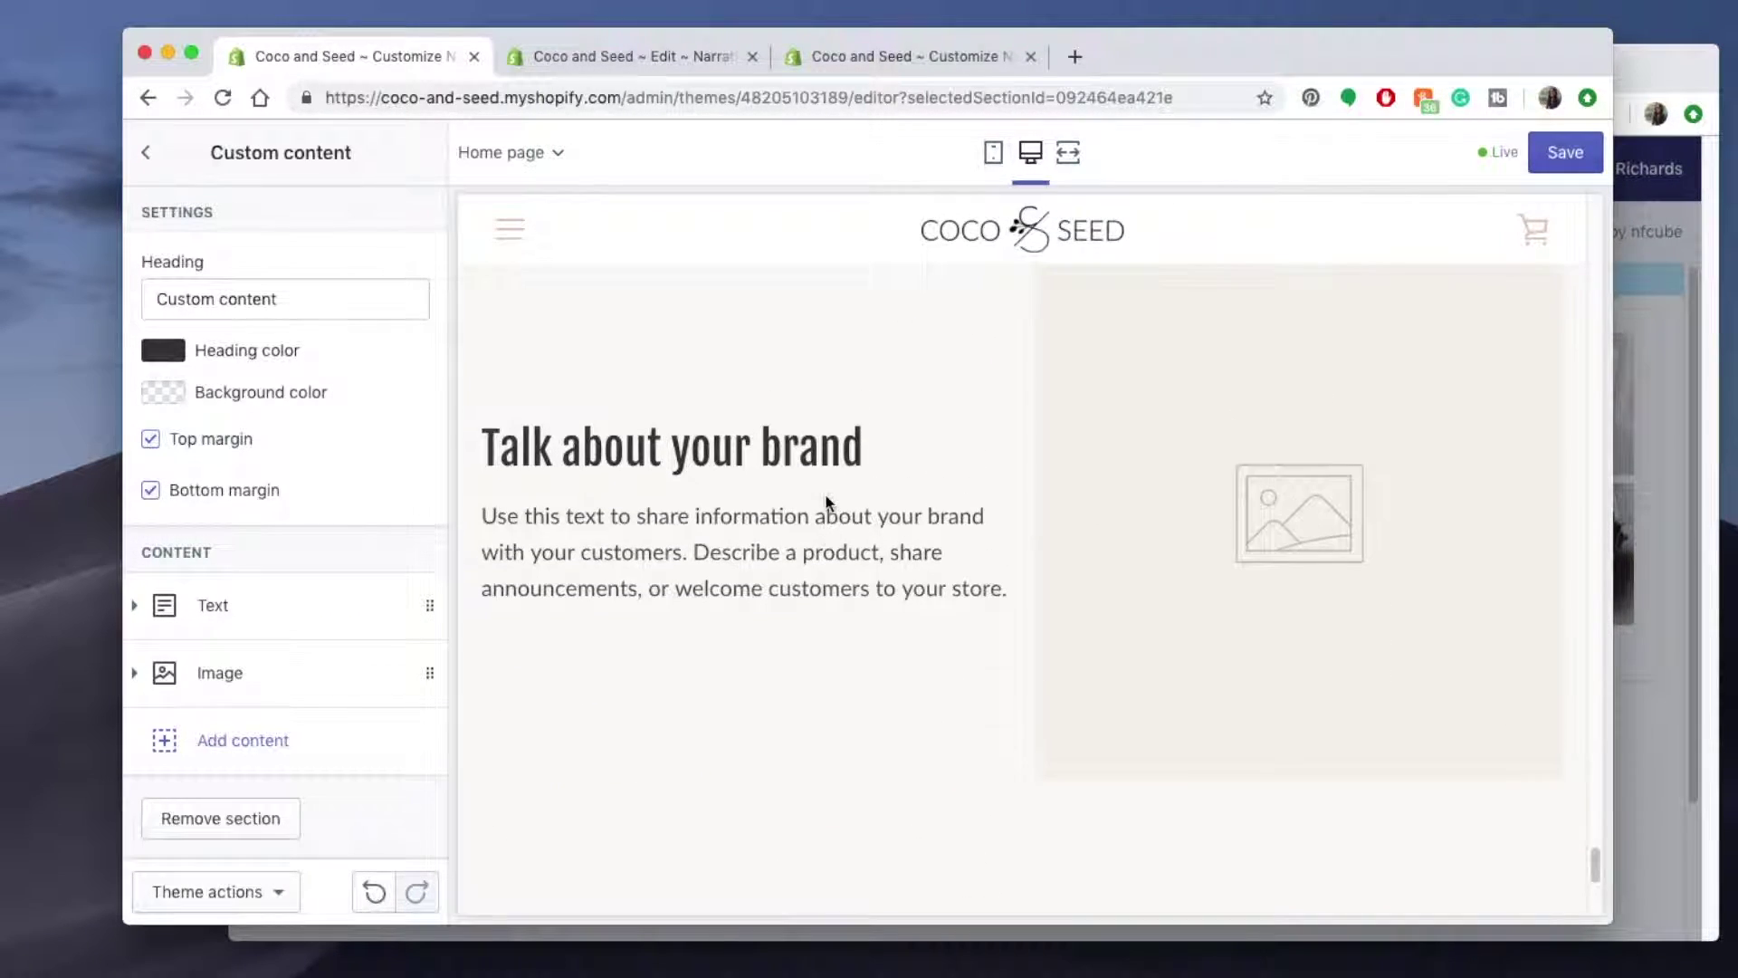
# Remove the section's default Text and Image blocks.
pyautogui.click(136, 606)
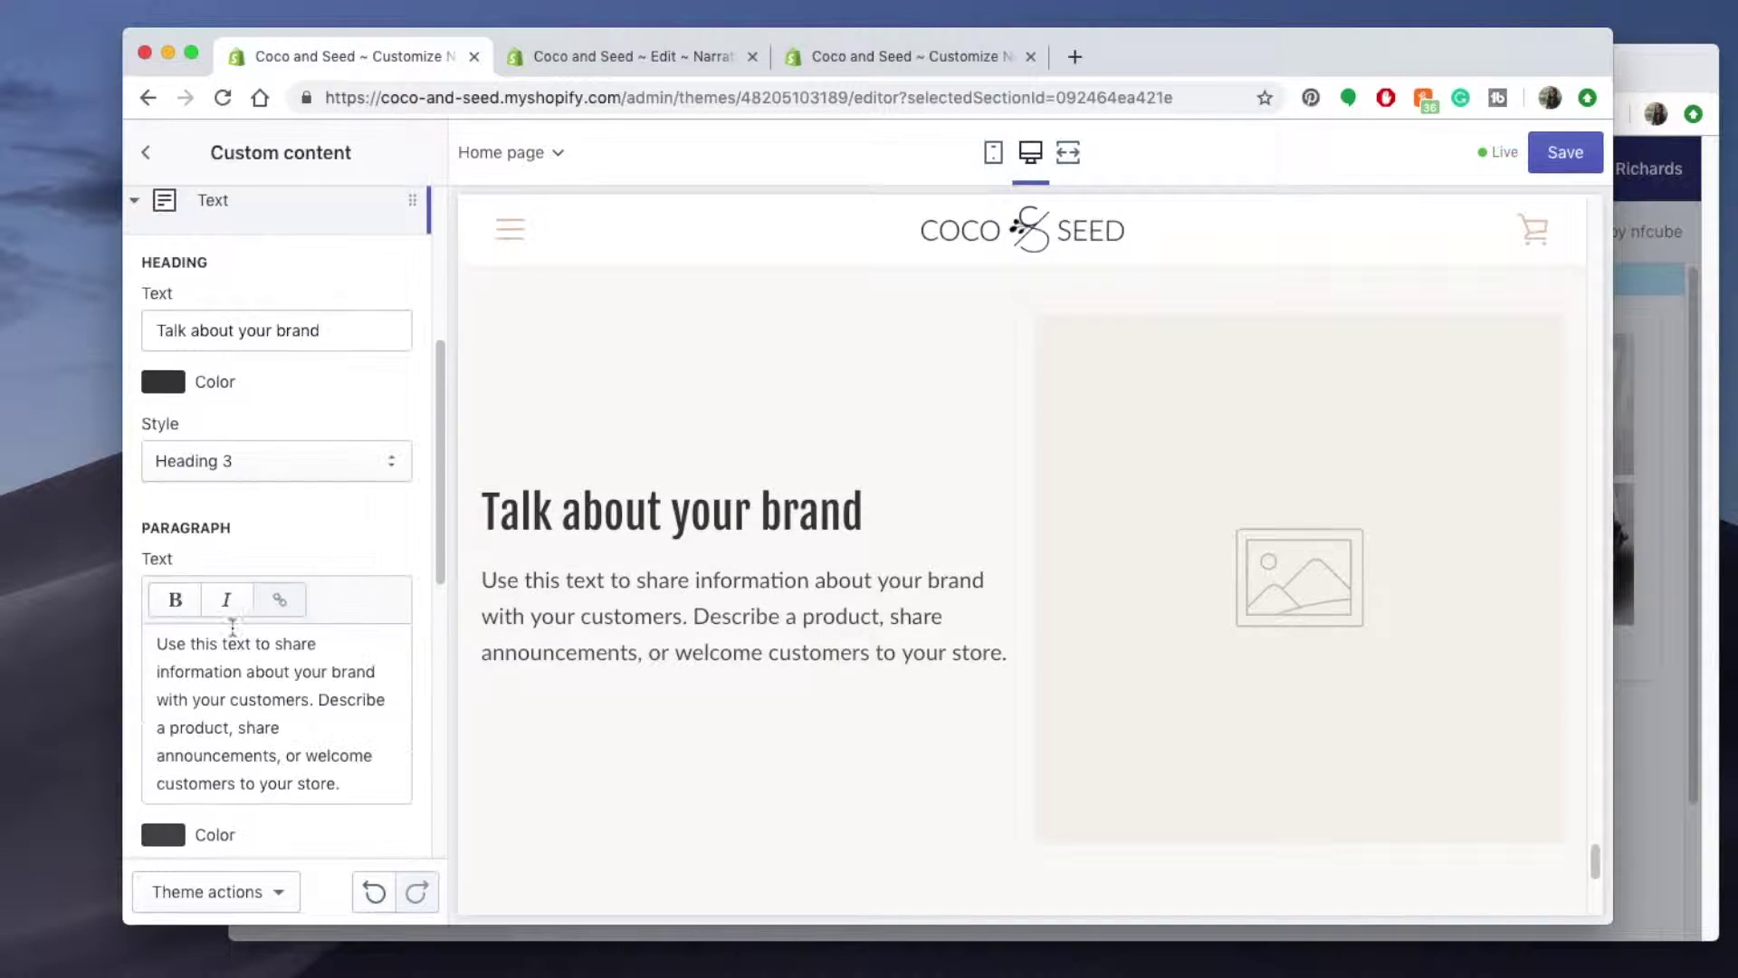
pyautogui.scroll(-3, 258, 611)
pyautogui.scroll(-4, 263, 602)
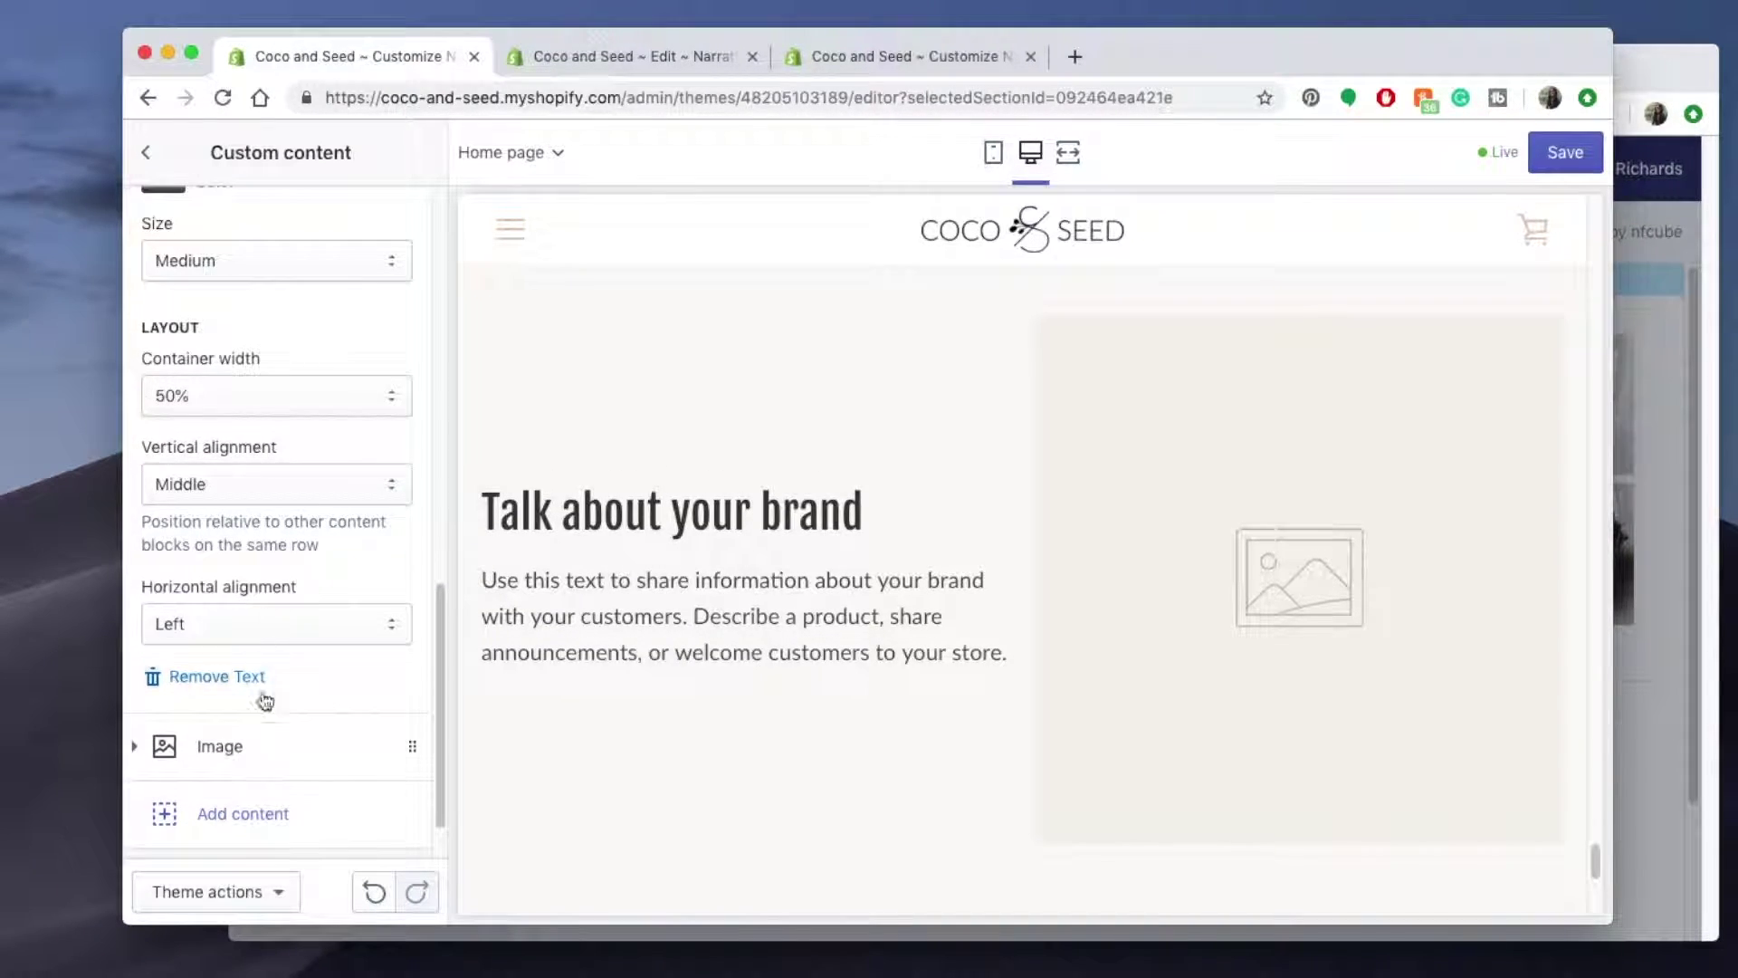
pyautogui.click(239, 680)
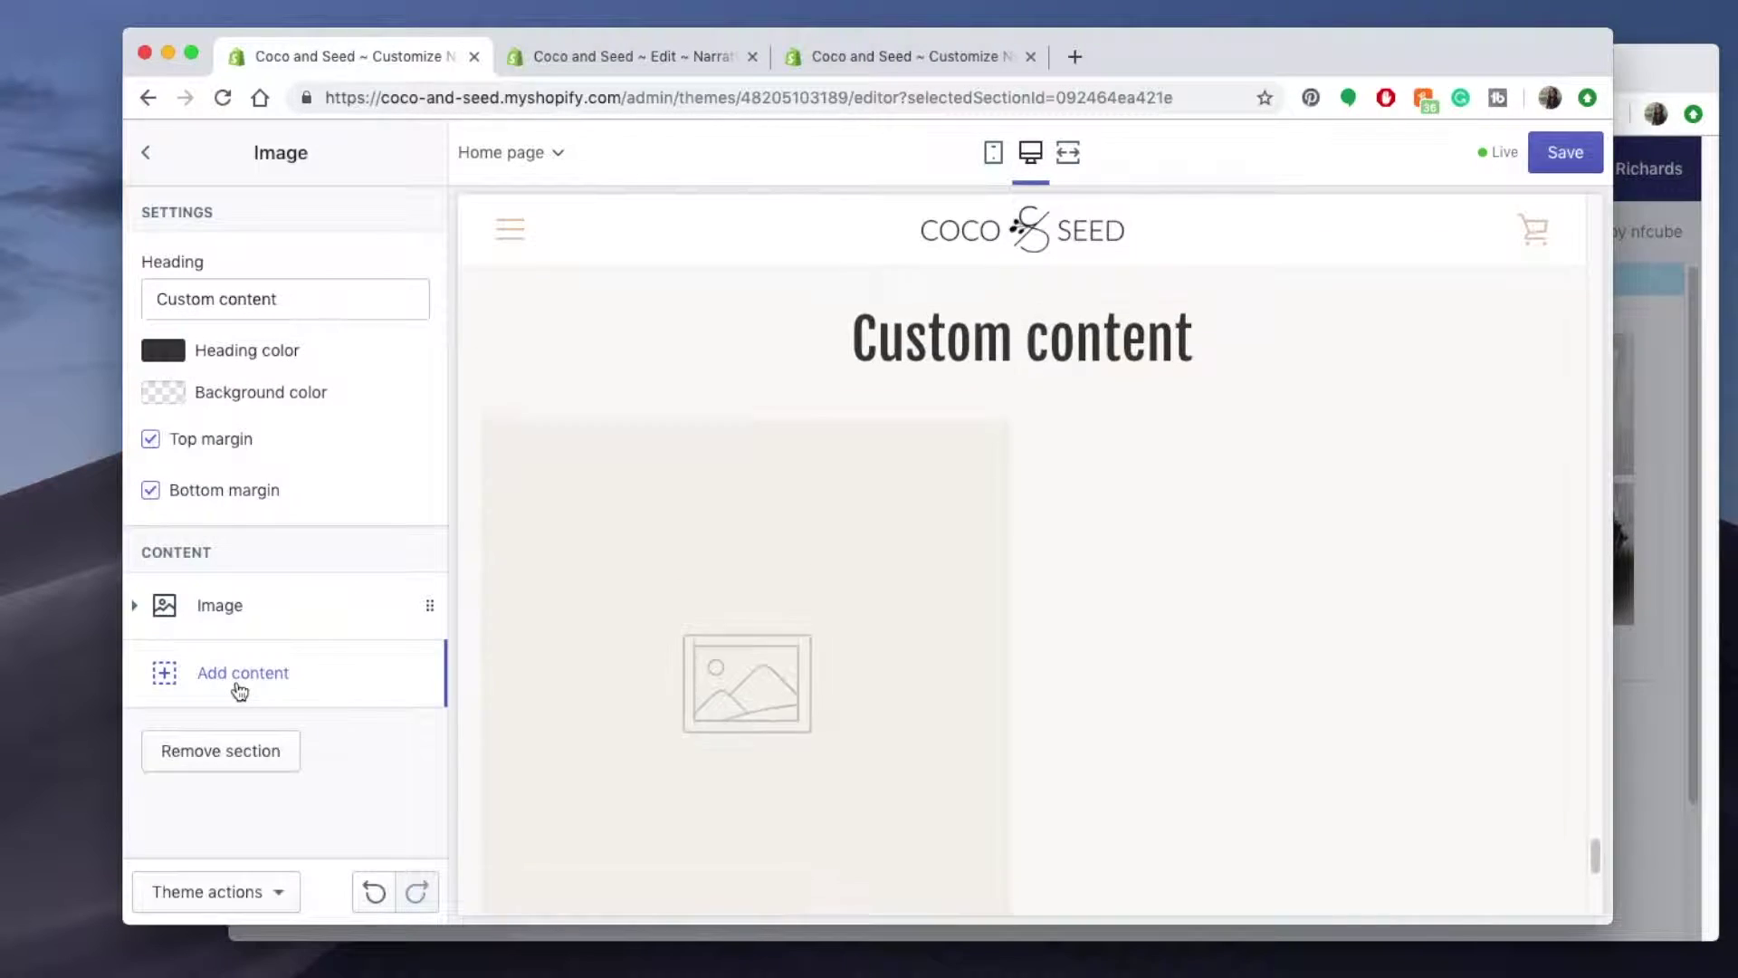
pyautogui.click(135, 604)
pyautogui.scroll(-5, 304, 648)
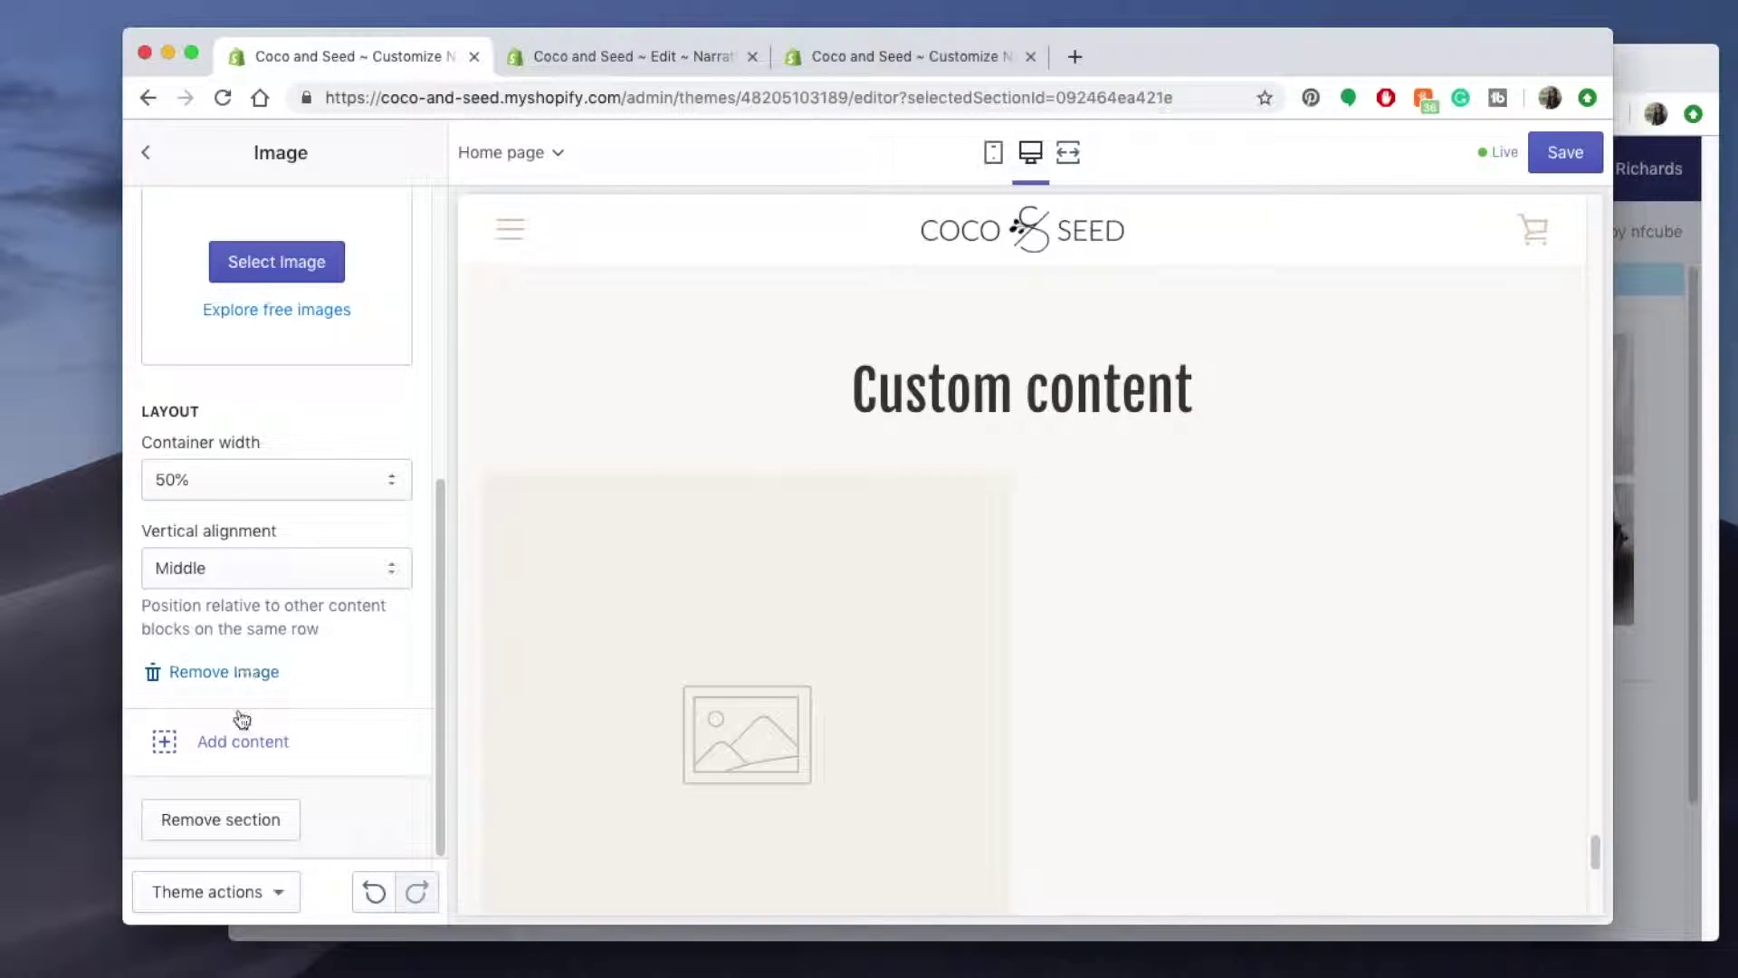
pyautogui.click(226, 673)
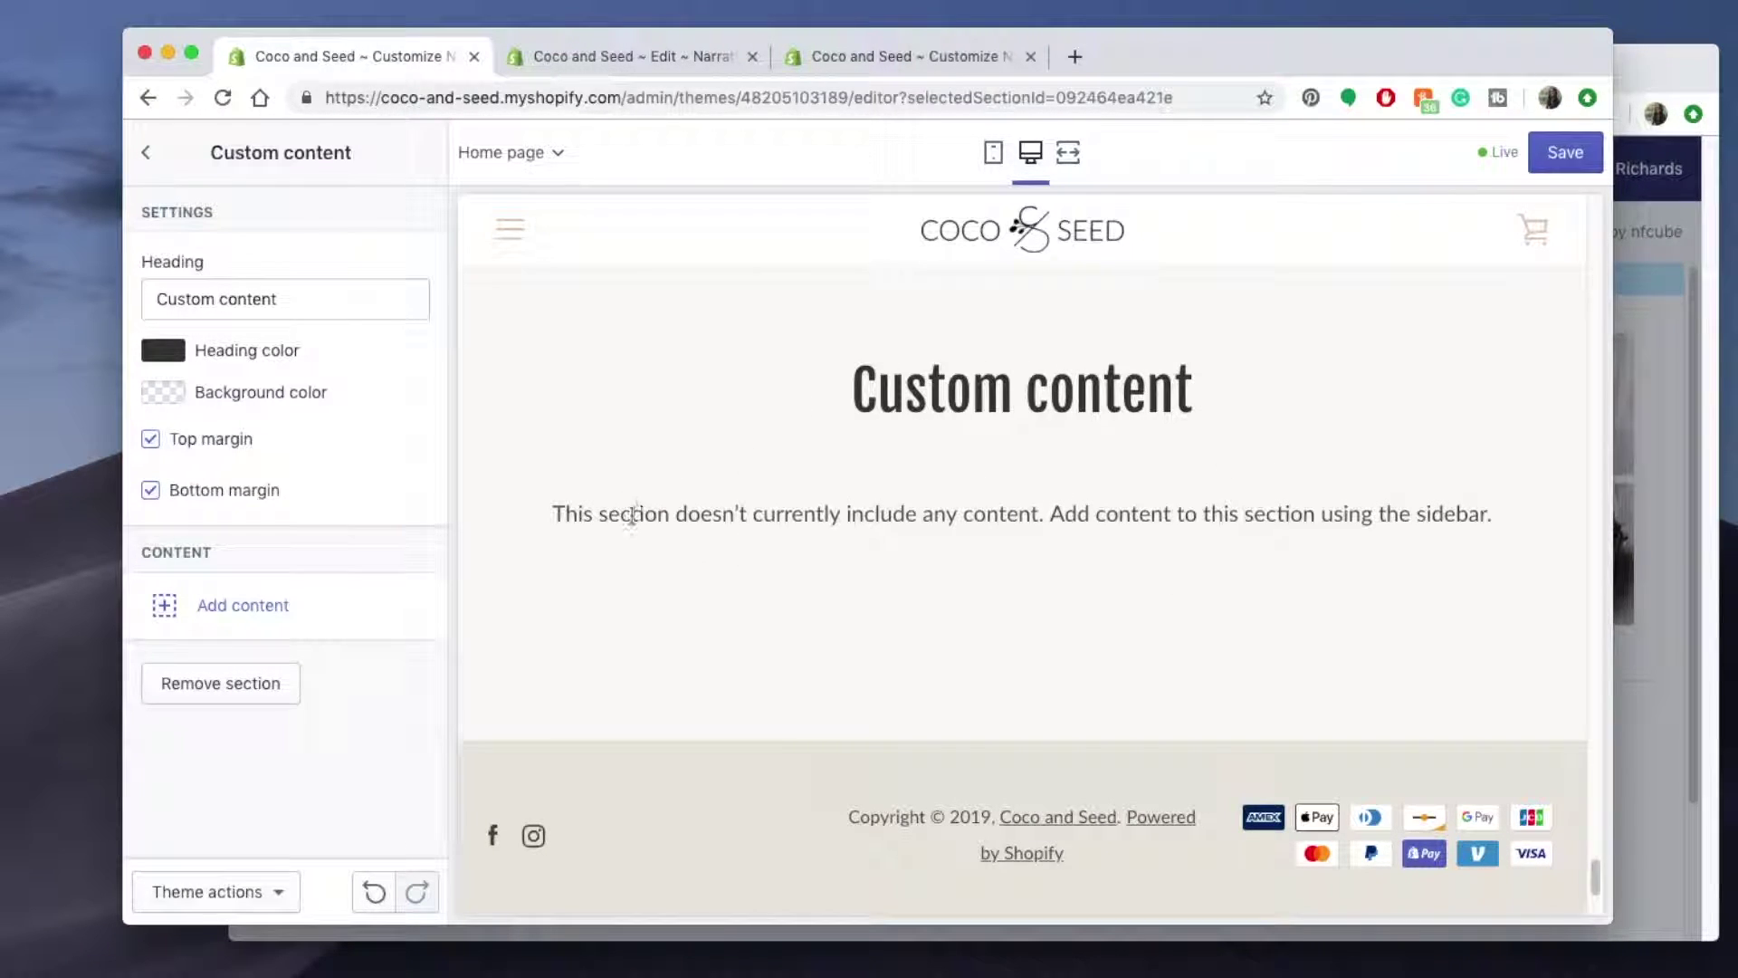
# Retitle the section 'Example Custom HTML' and add a Custom HTML block.
pyautogui.moveTo(292, 300); pyautogui.dragTo(120, 297)
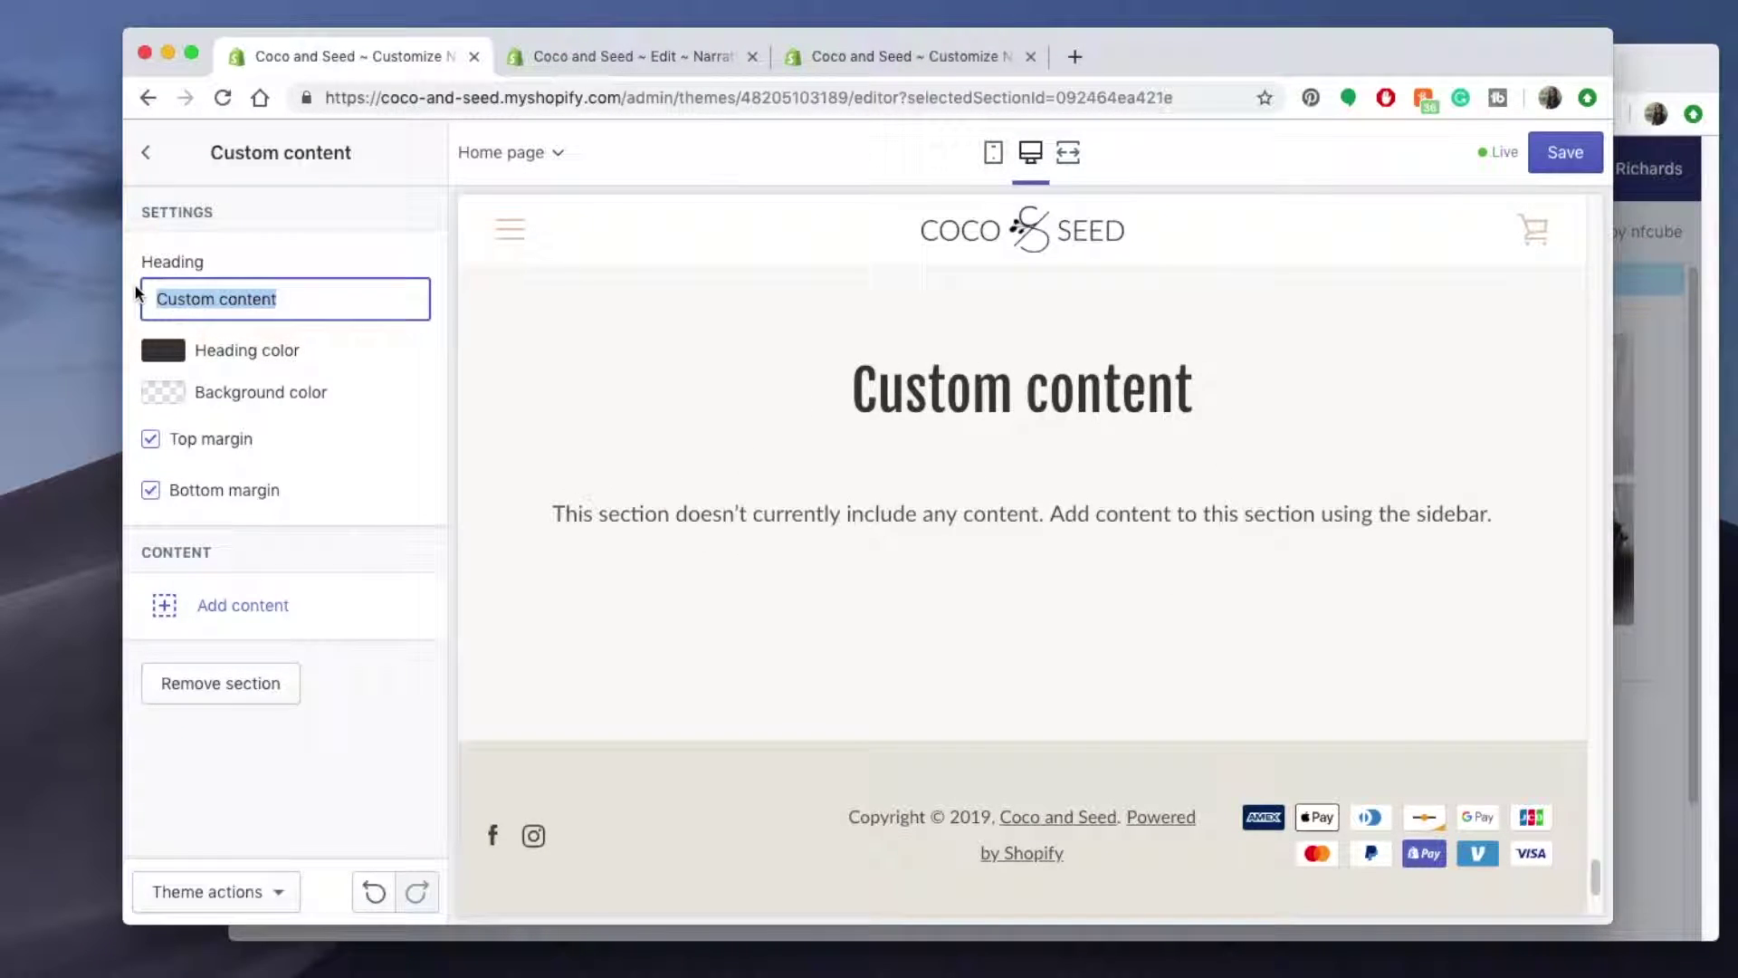
pyautogui.write('E')
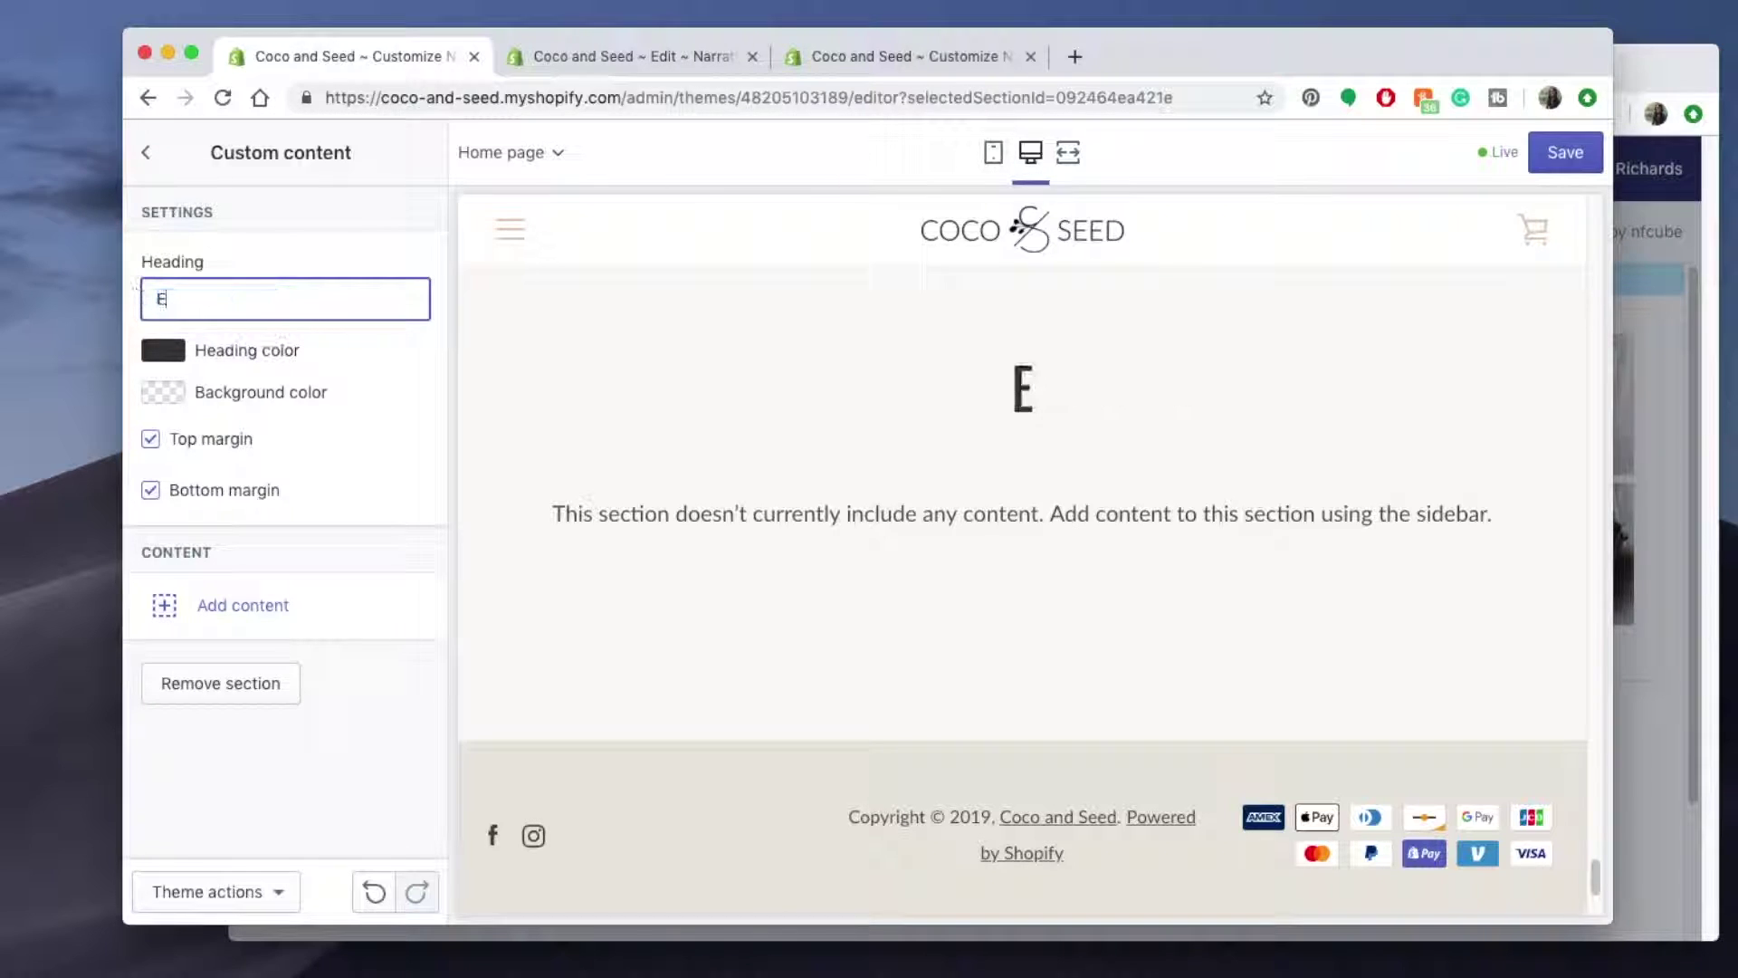
pyautogui.write('xample Custom HTML')
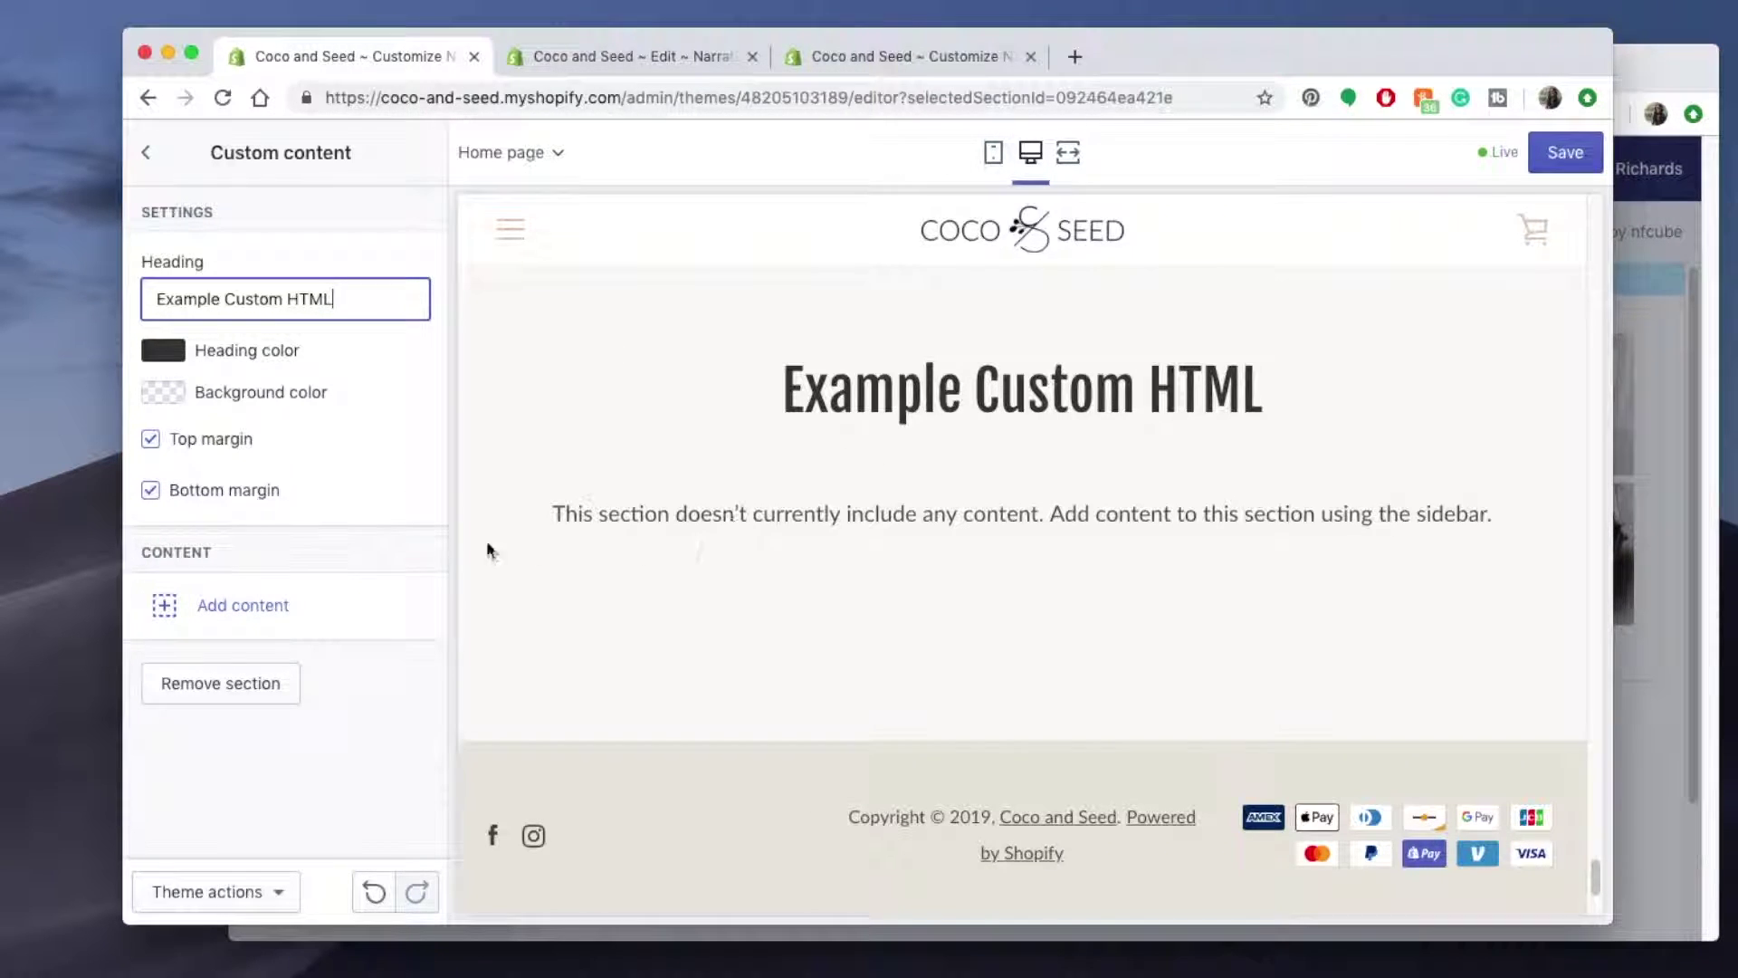
pyautogui.click(212, 605)
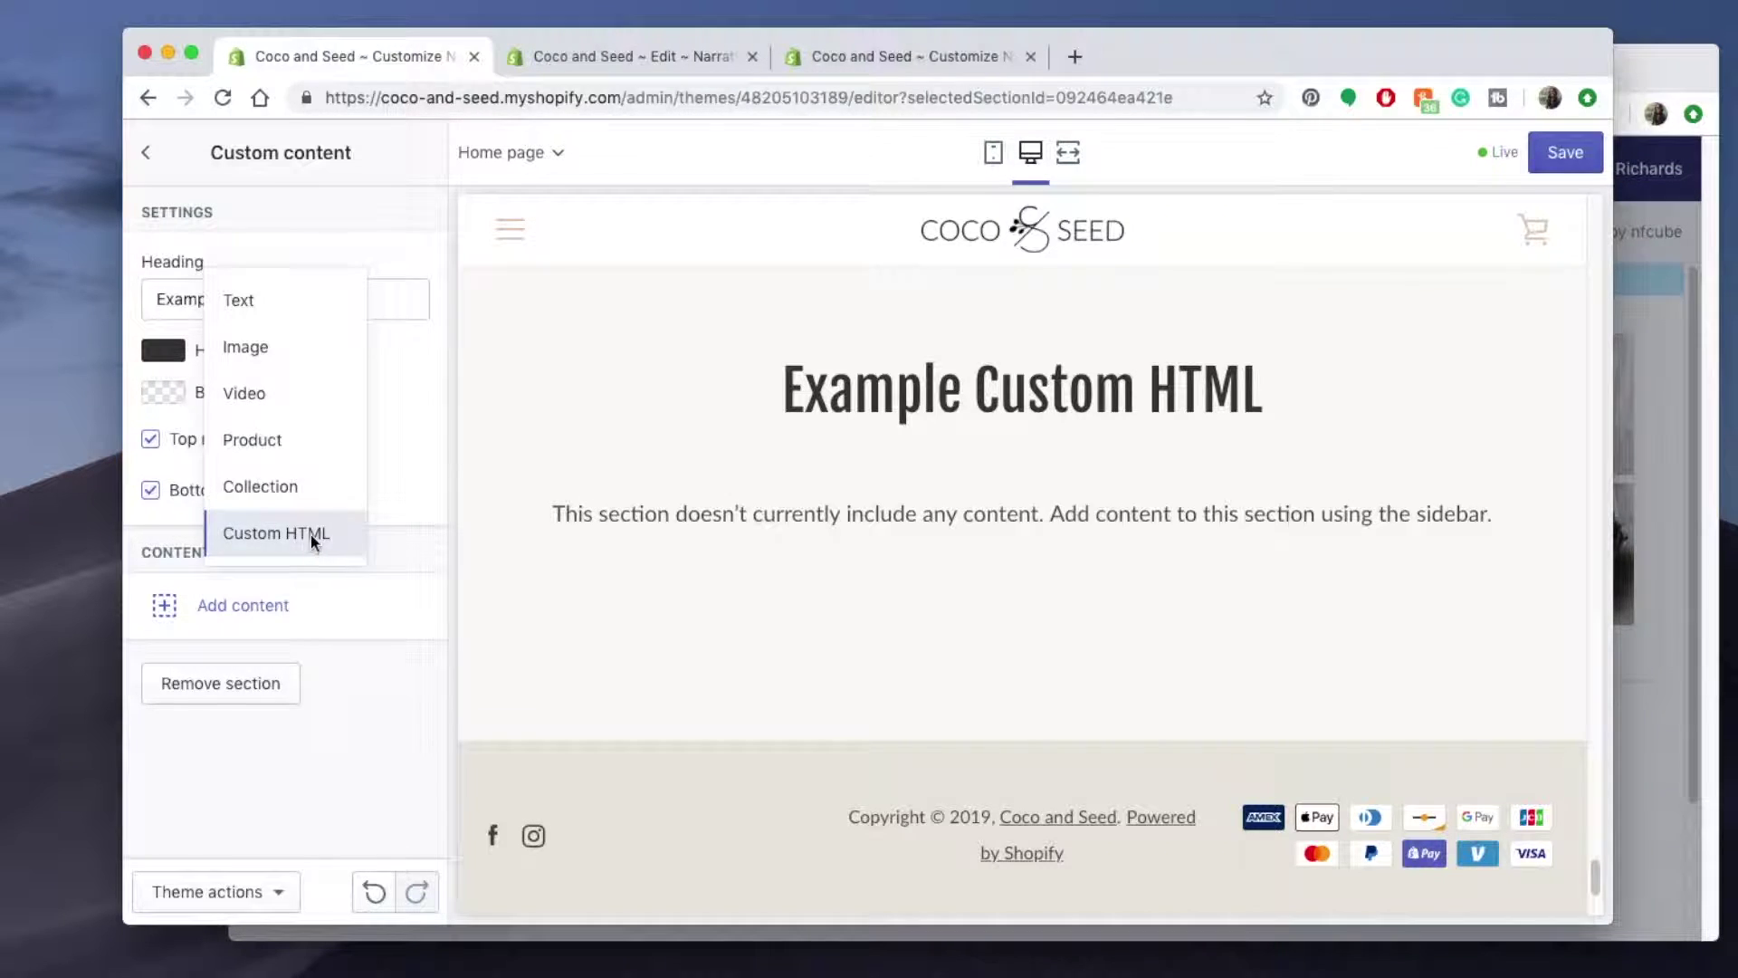
pyautogui.click(312, 536)
# Replace the block's placeholder HTML with <div id="insta-feed"> </div>, copying the Instafeed embed code.
pyautogui.click(225, 758)
pyautogui.moveTo(225, 758); pyautogui.dragTo(163, 693)
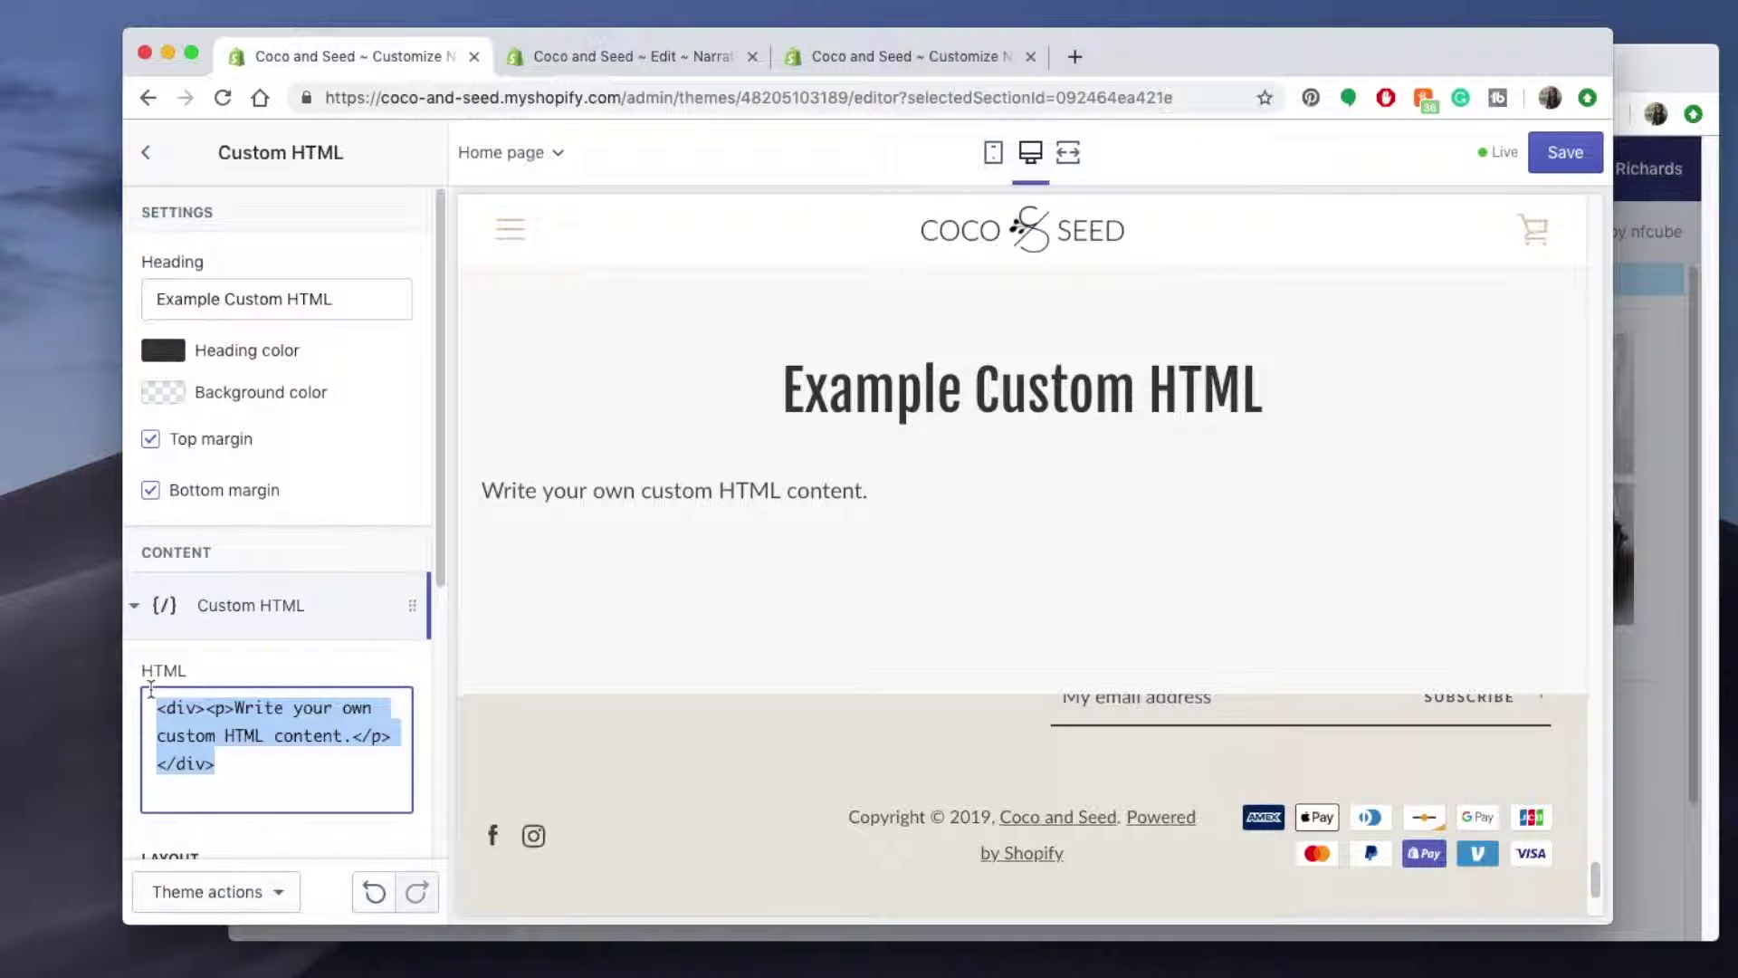
pyautogui.press('BackSpace')
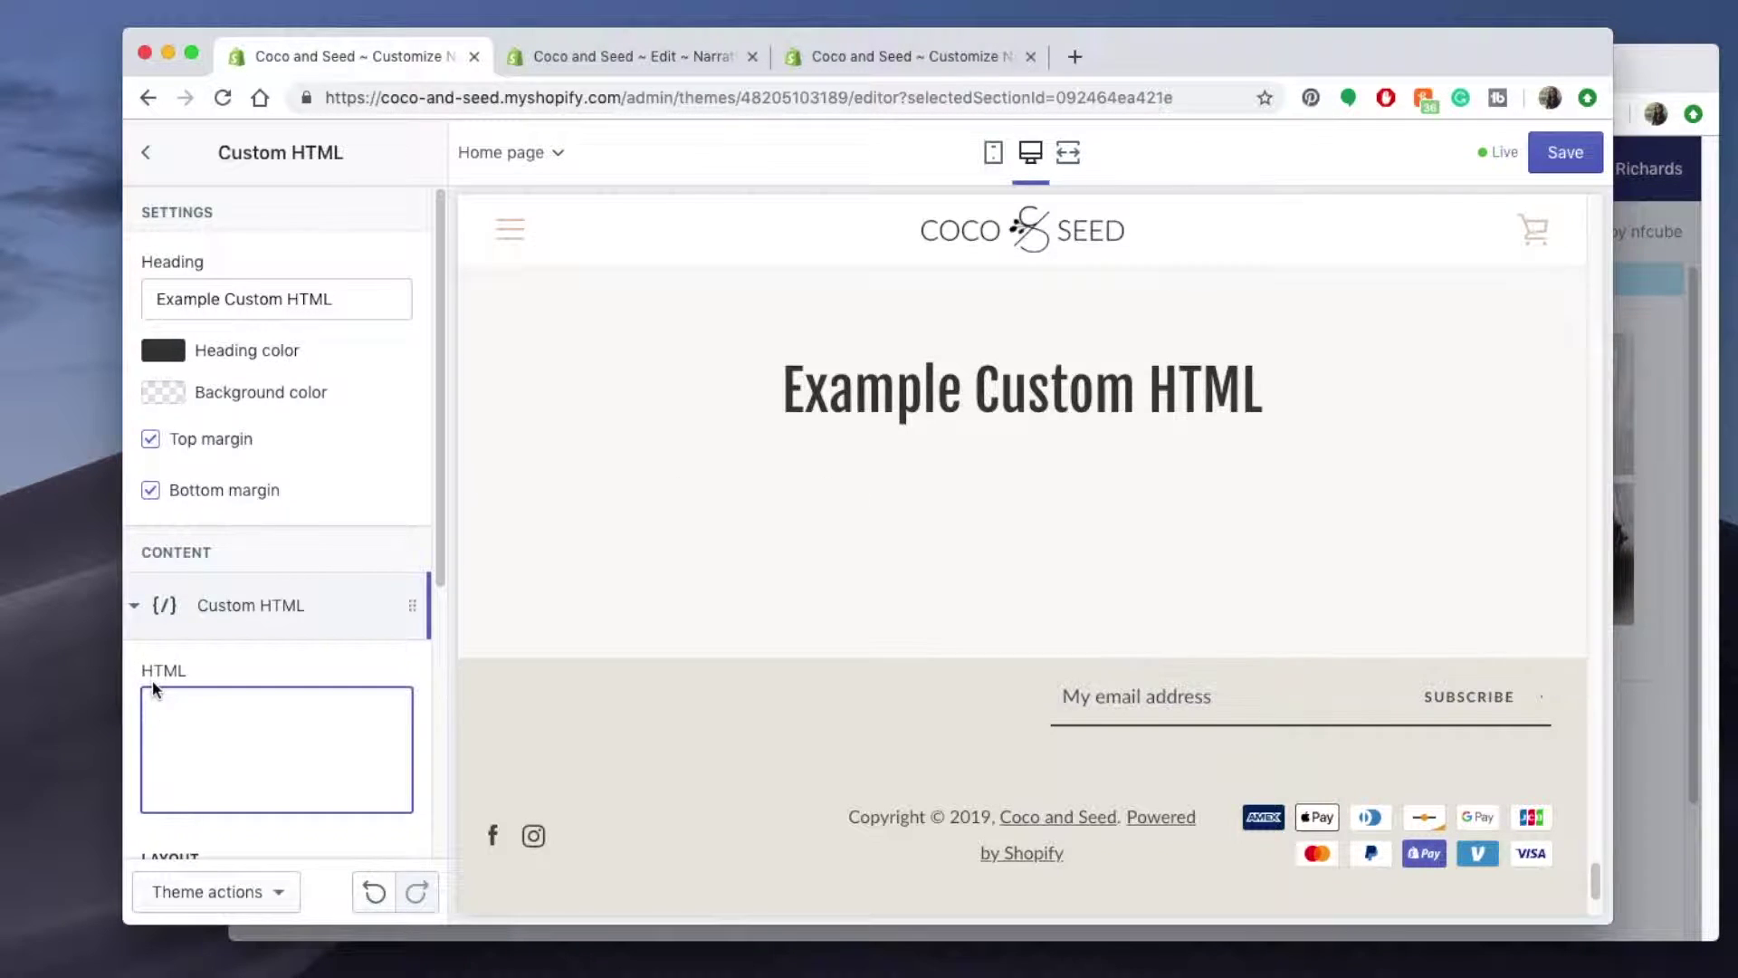
pyautogui.write('<div id="insta-feed"> </div>')
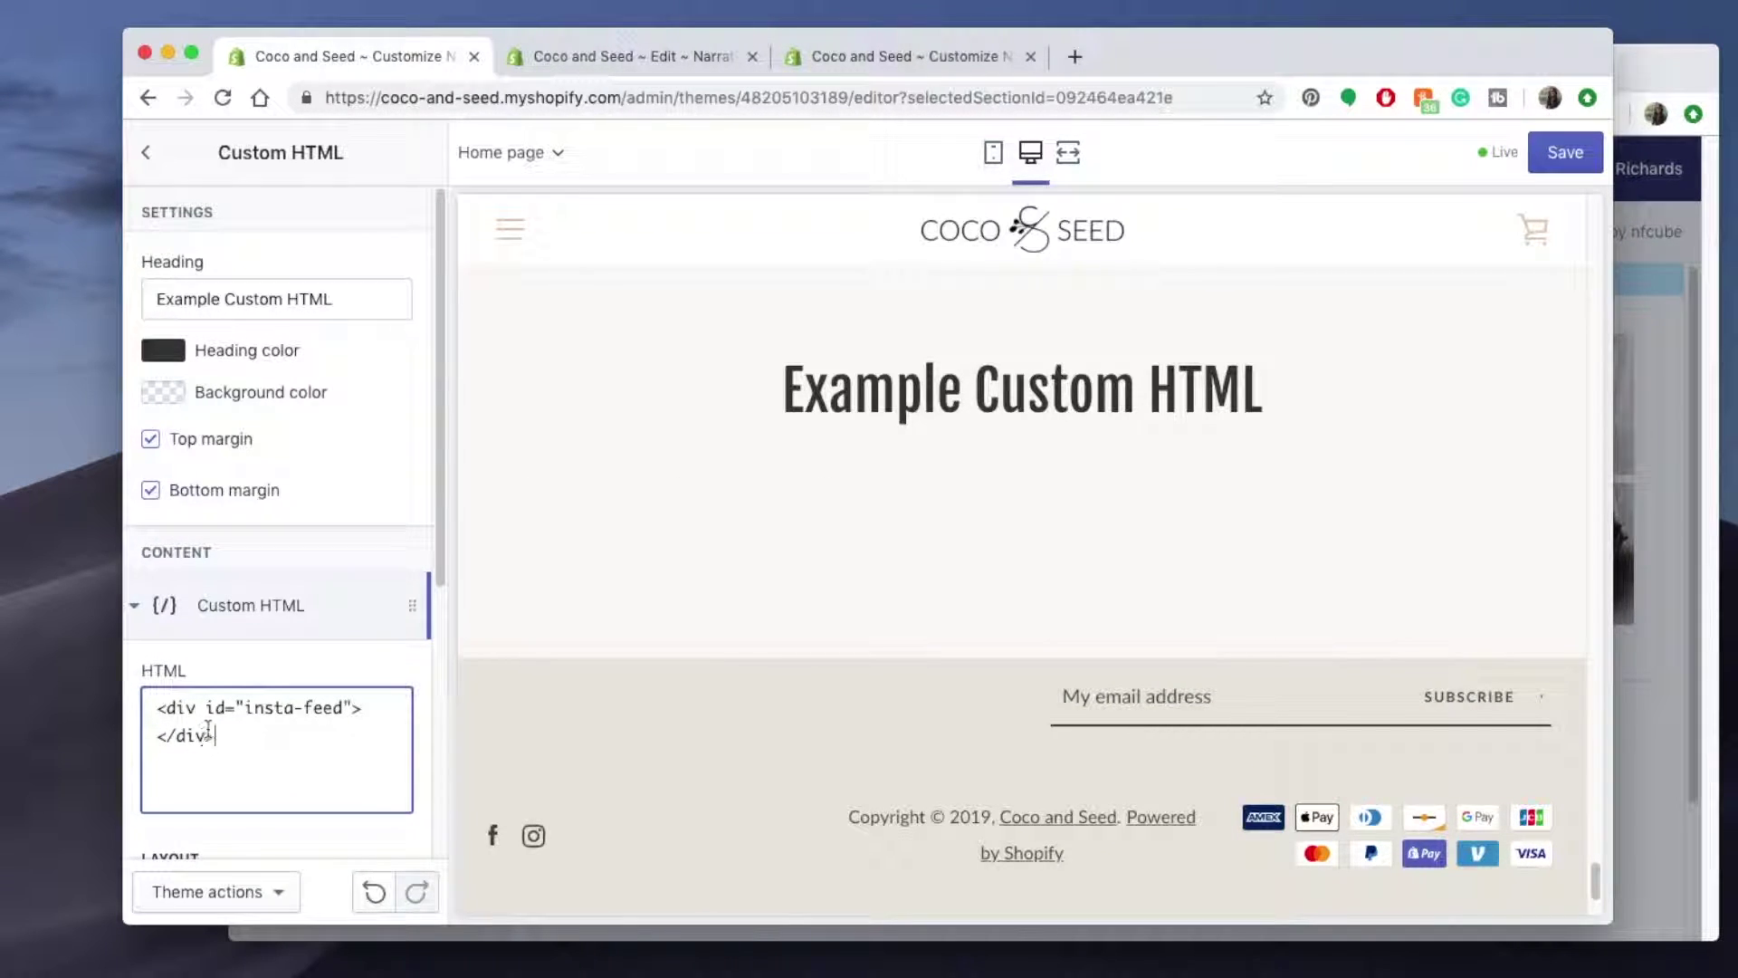
pyautogui.click(1650, 63)
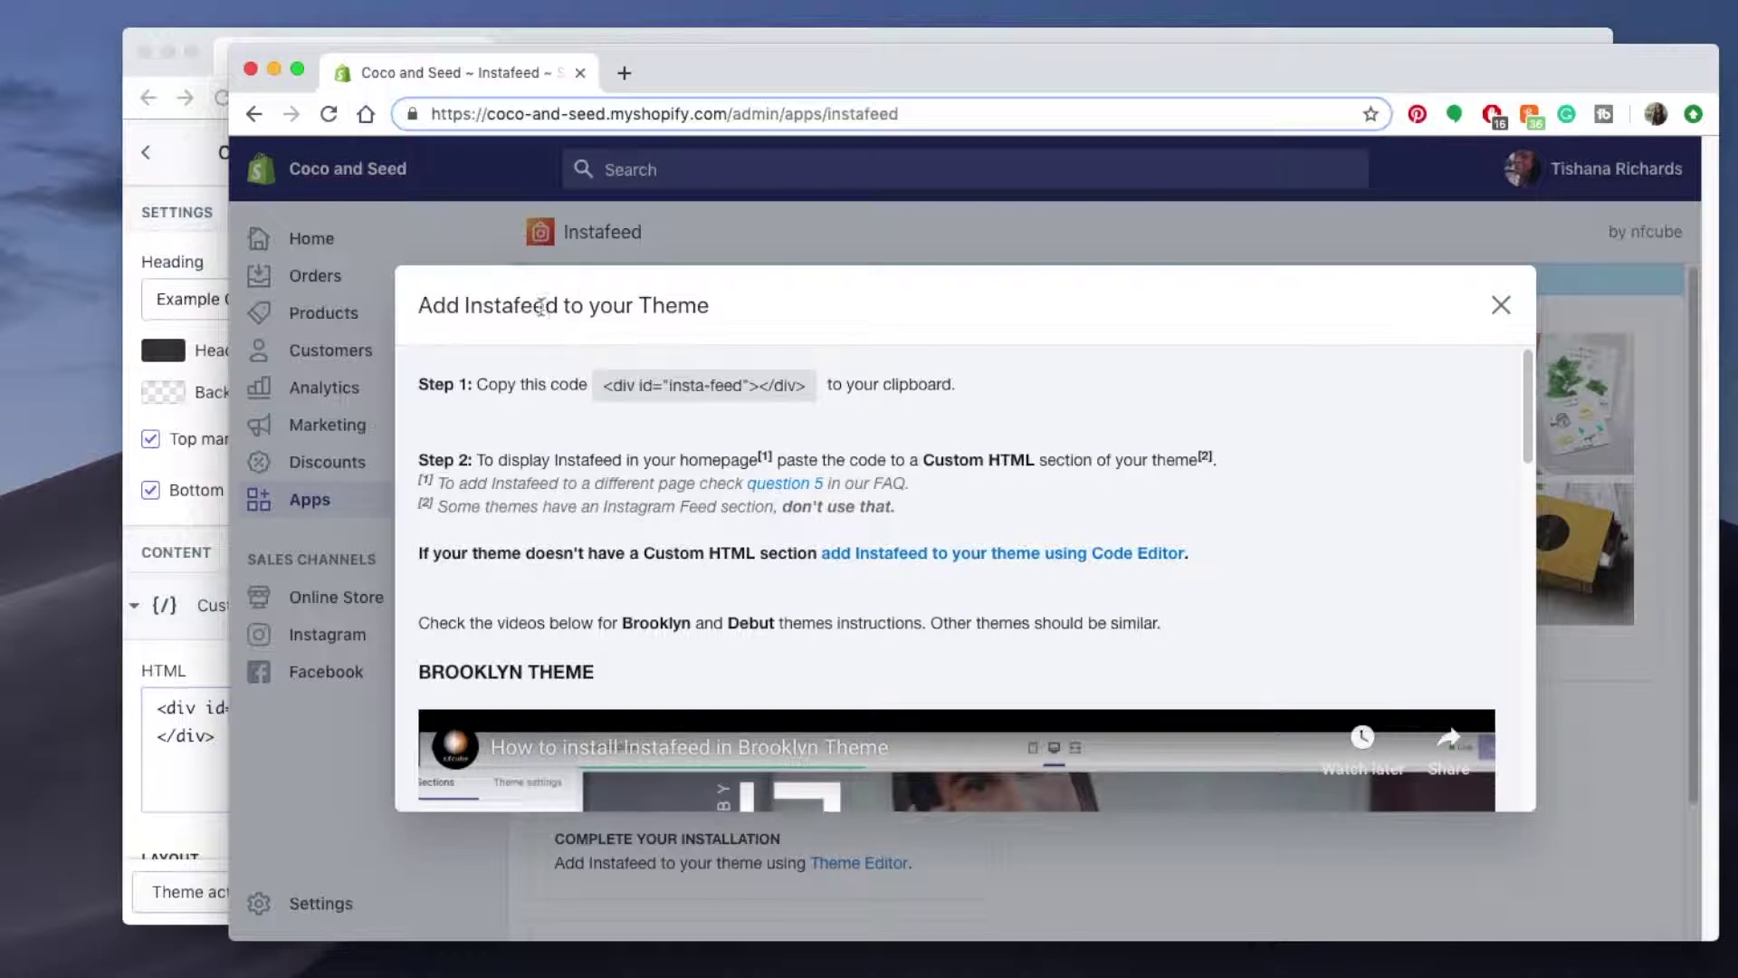
pyautogui.click(706, 392)
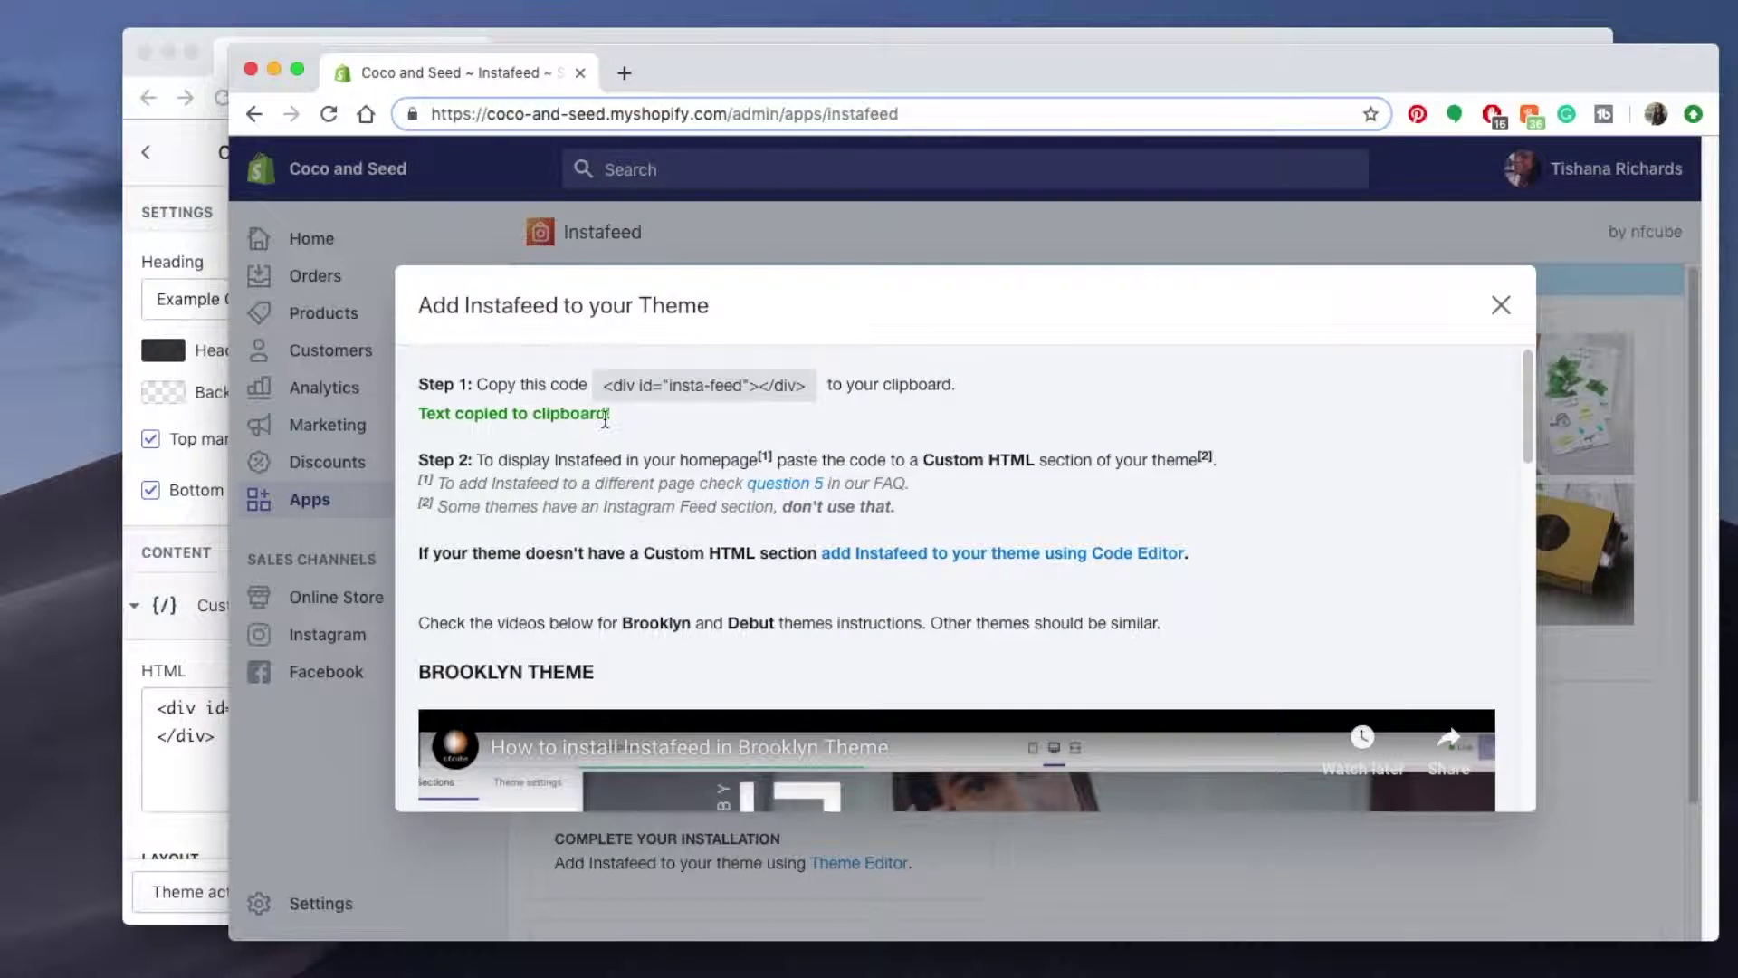
pyautogui.click(185, 773)
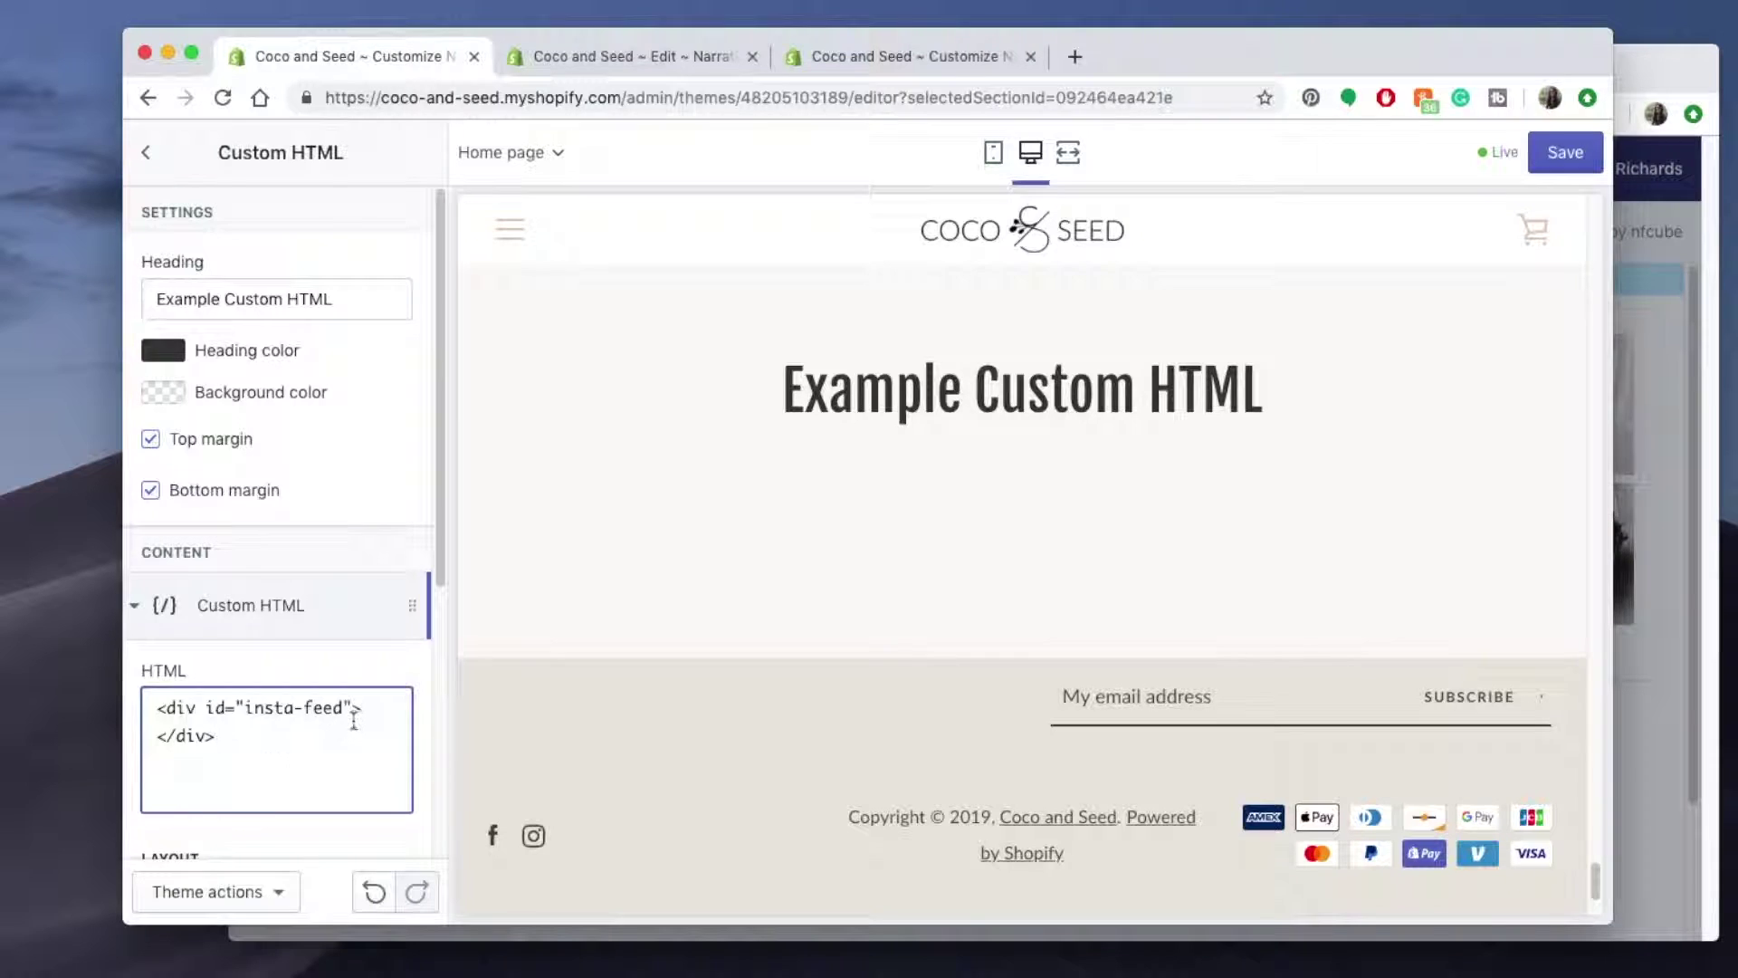
# Scroll the home page preview and save the changes.
pyautogui.scroll(-2, 311, 720)
pyautogui.scroll(-1, 312, 720)
pyautogui.scroll(-2, 311, 720)
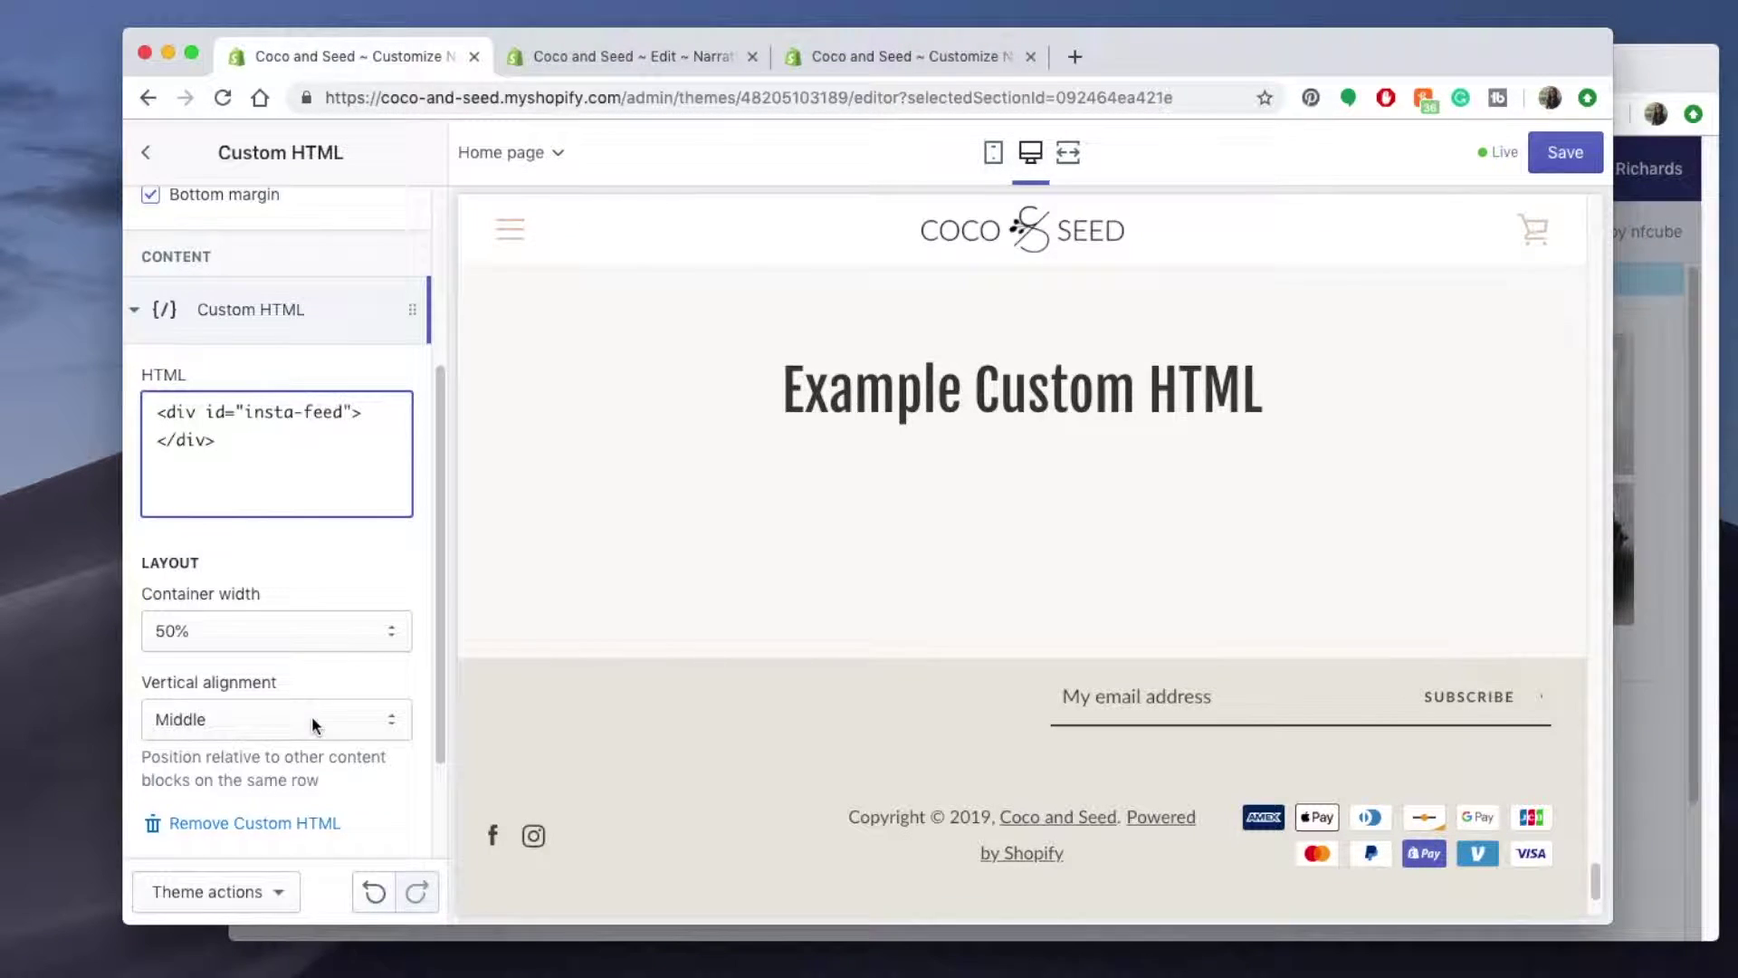
pyautogui.scroll(-2, 326, 724)
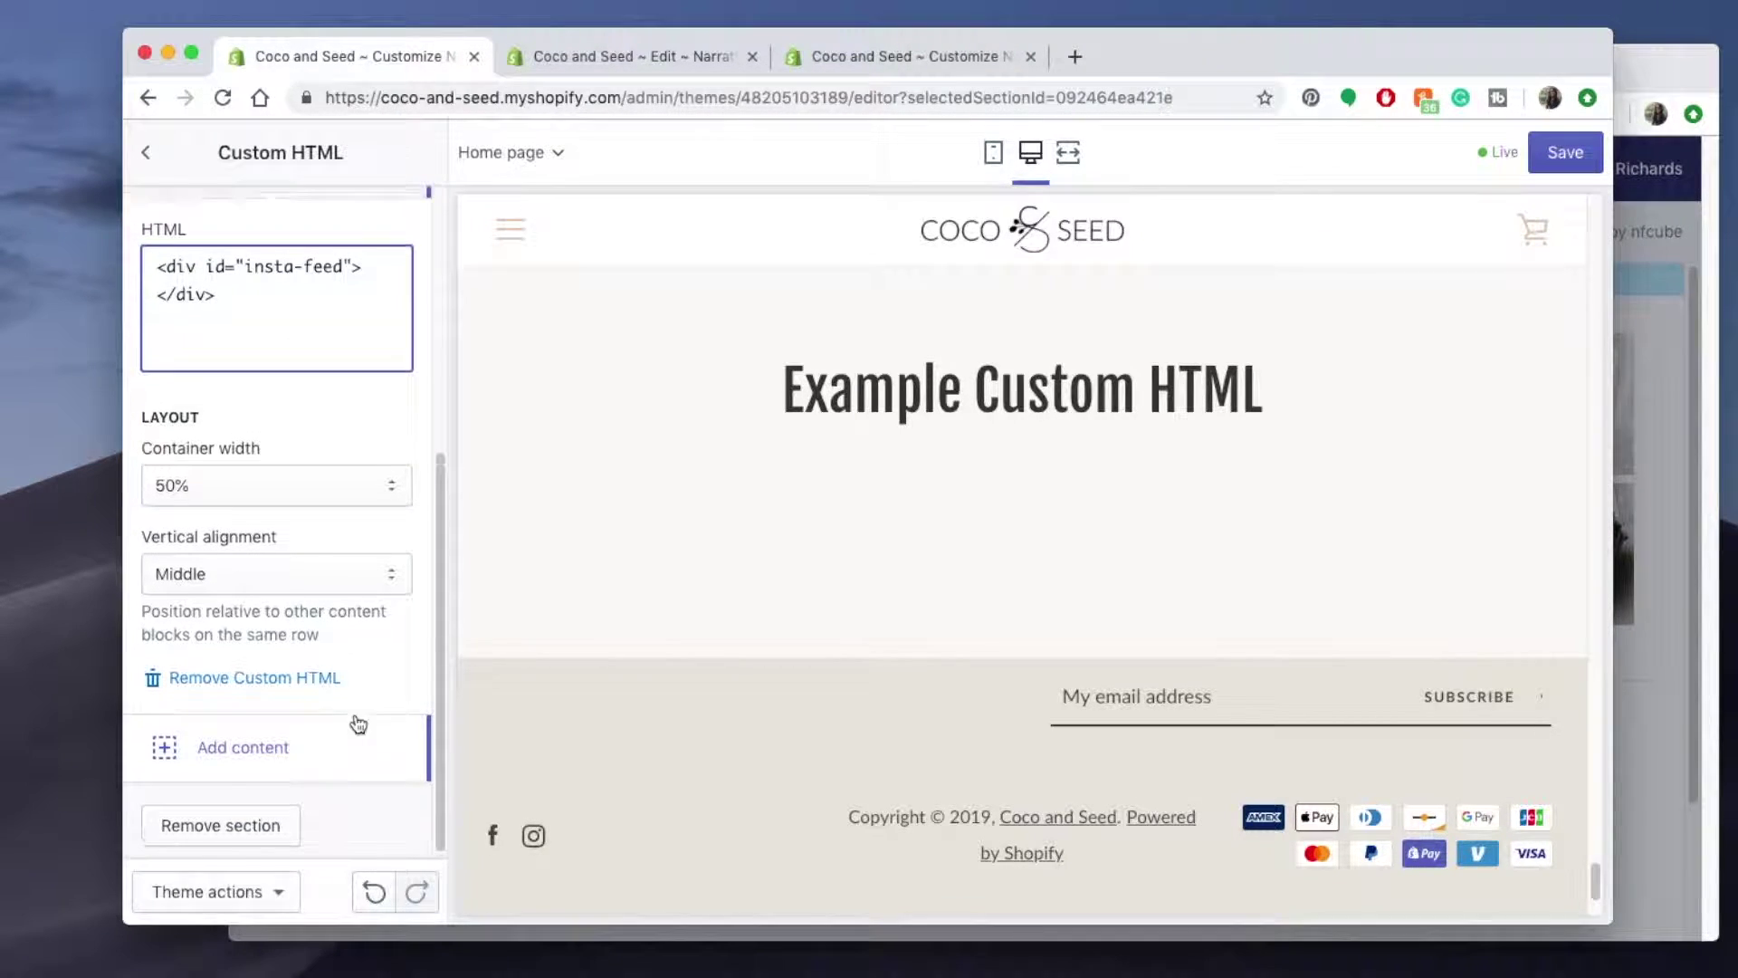
pyautogui.scroll(1, 355, 724)
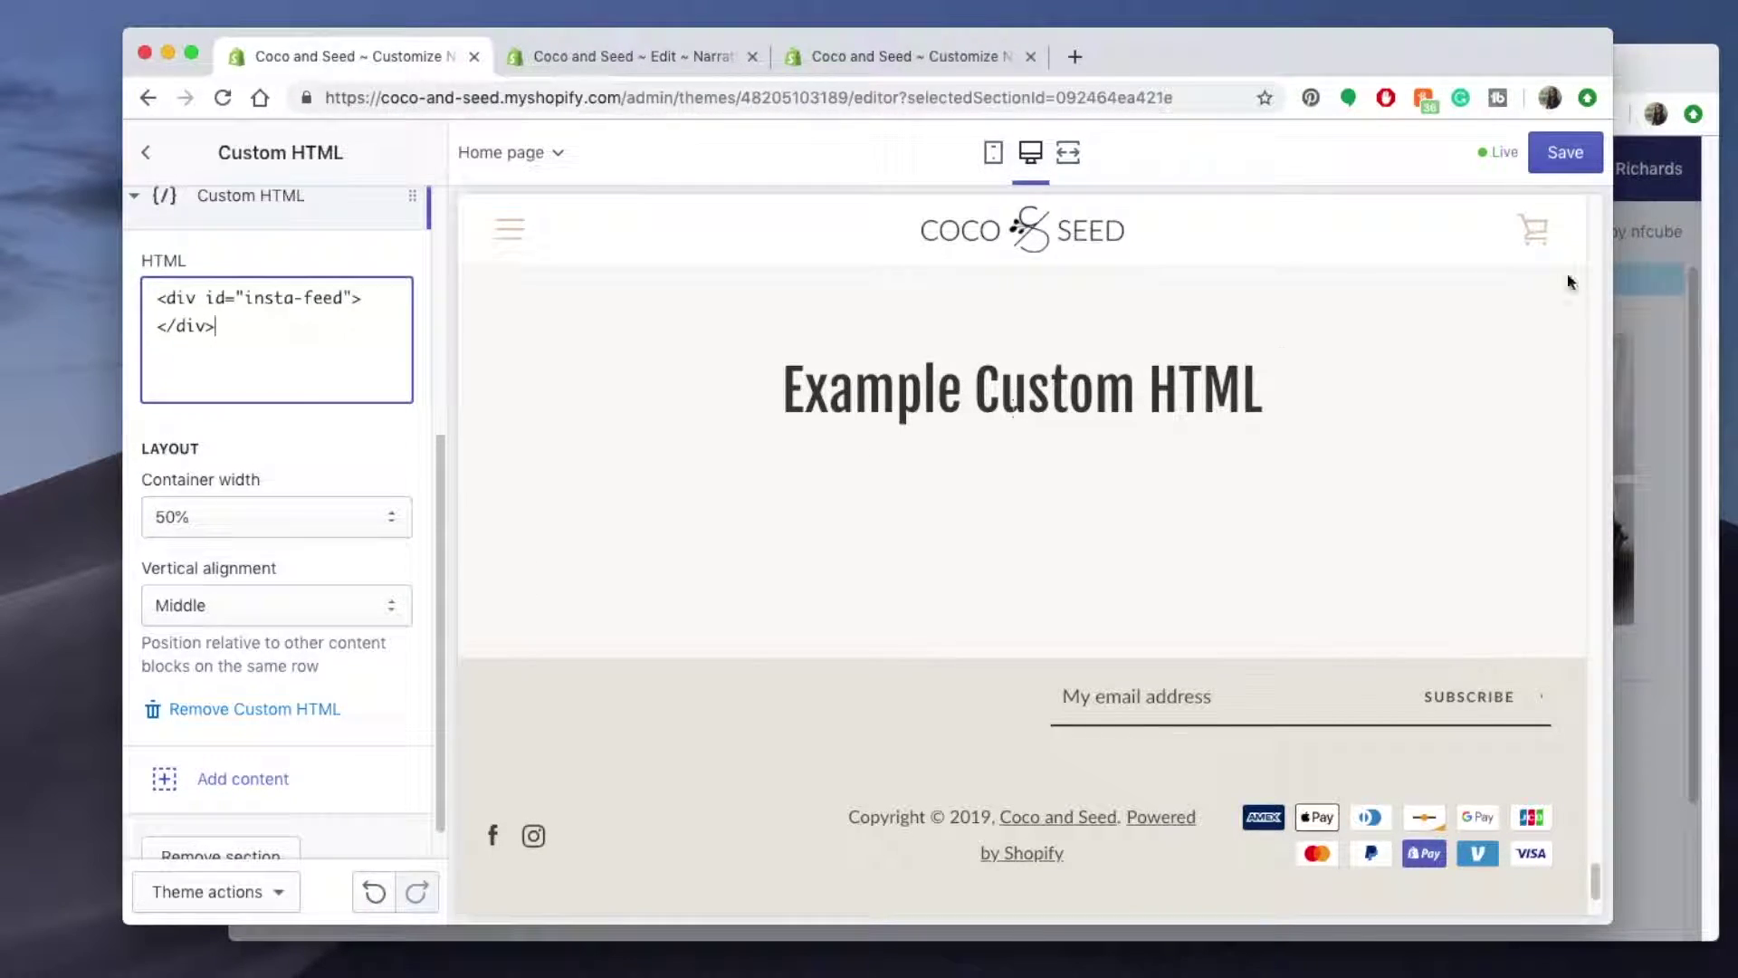
pyautogui.click(1572, 157)
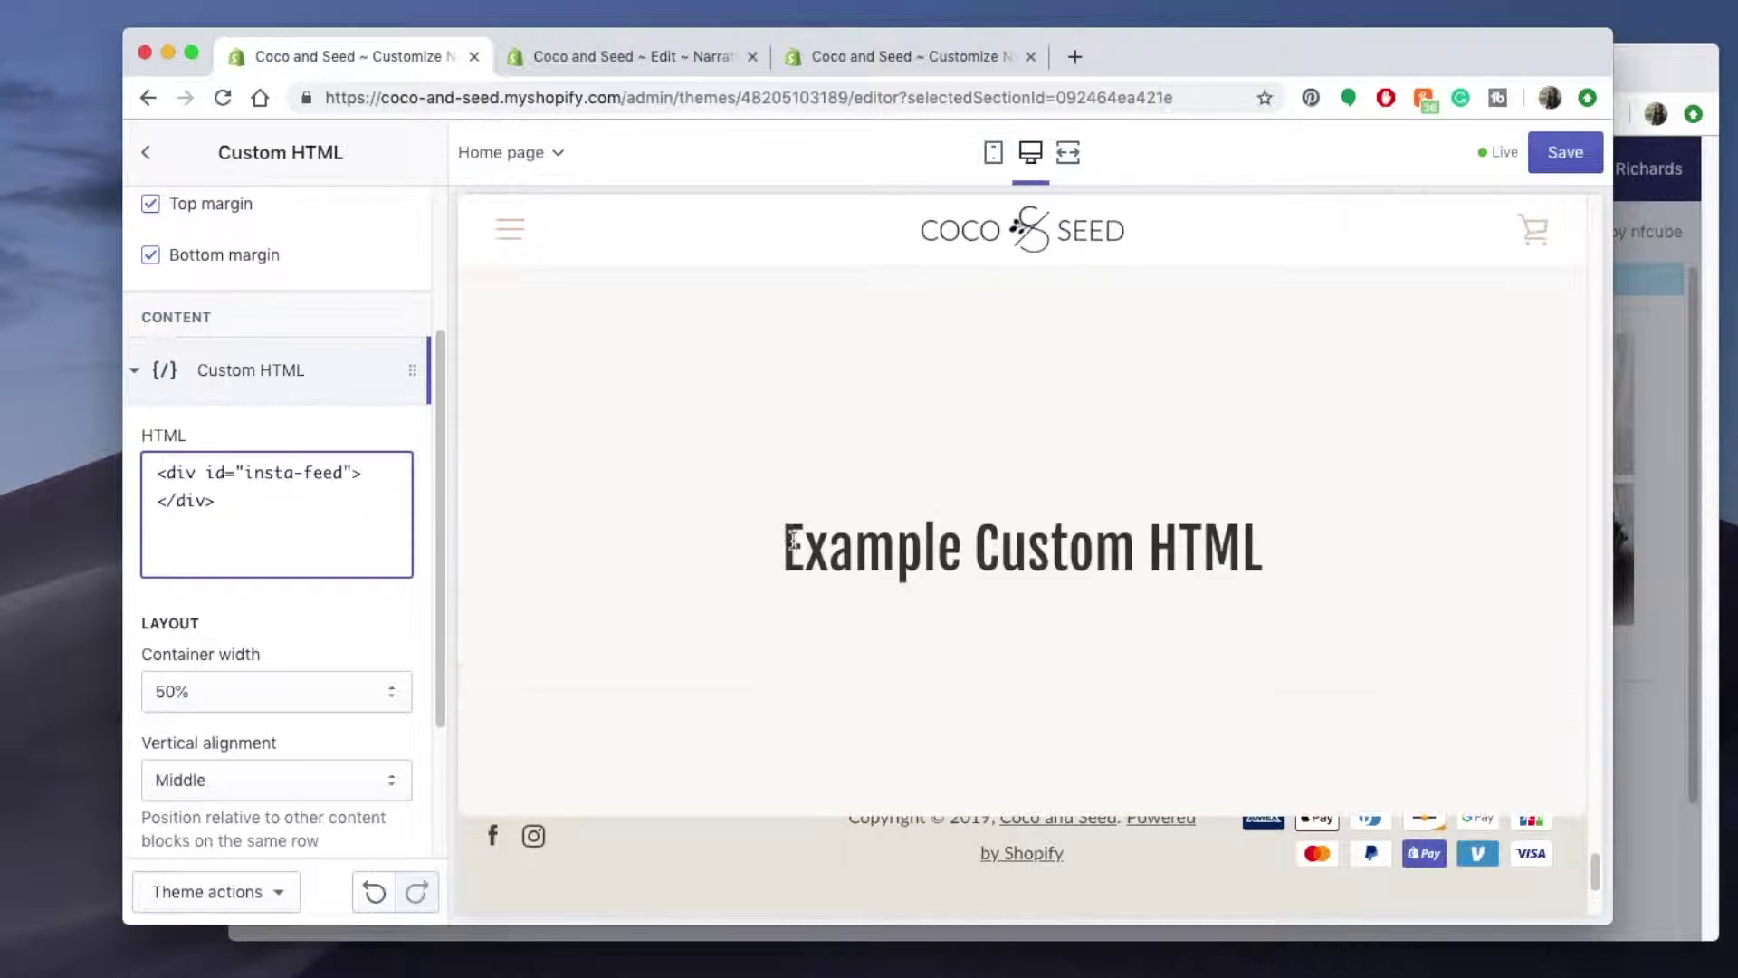
# Set the insta-feed HTML block's container width to full width.
pyautogui.scroll(-3, 853, 590)
pyautogui.scroll(-4, 869, 601)
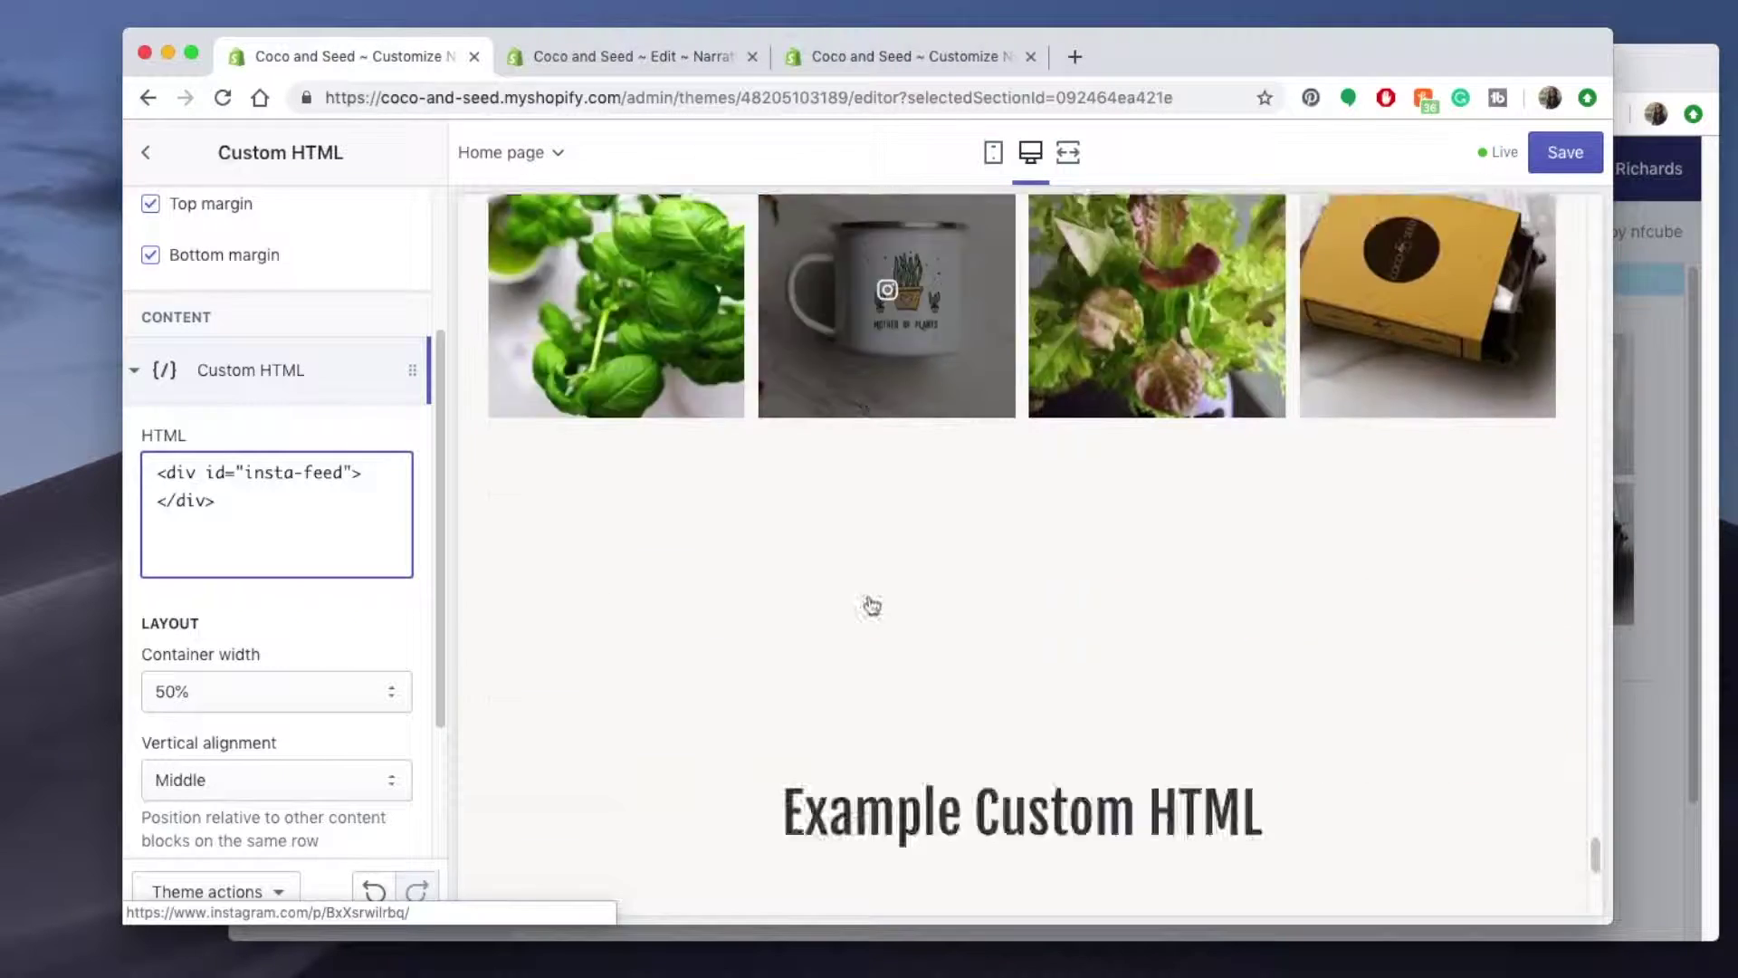
pyautogui.scroll(-5, 870, 601)
pyautogui.click(262, 696)
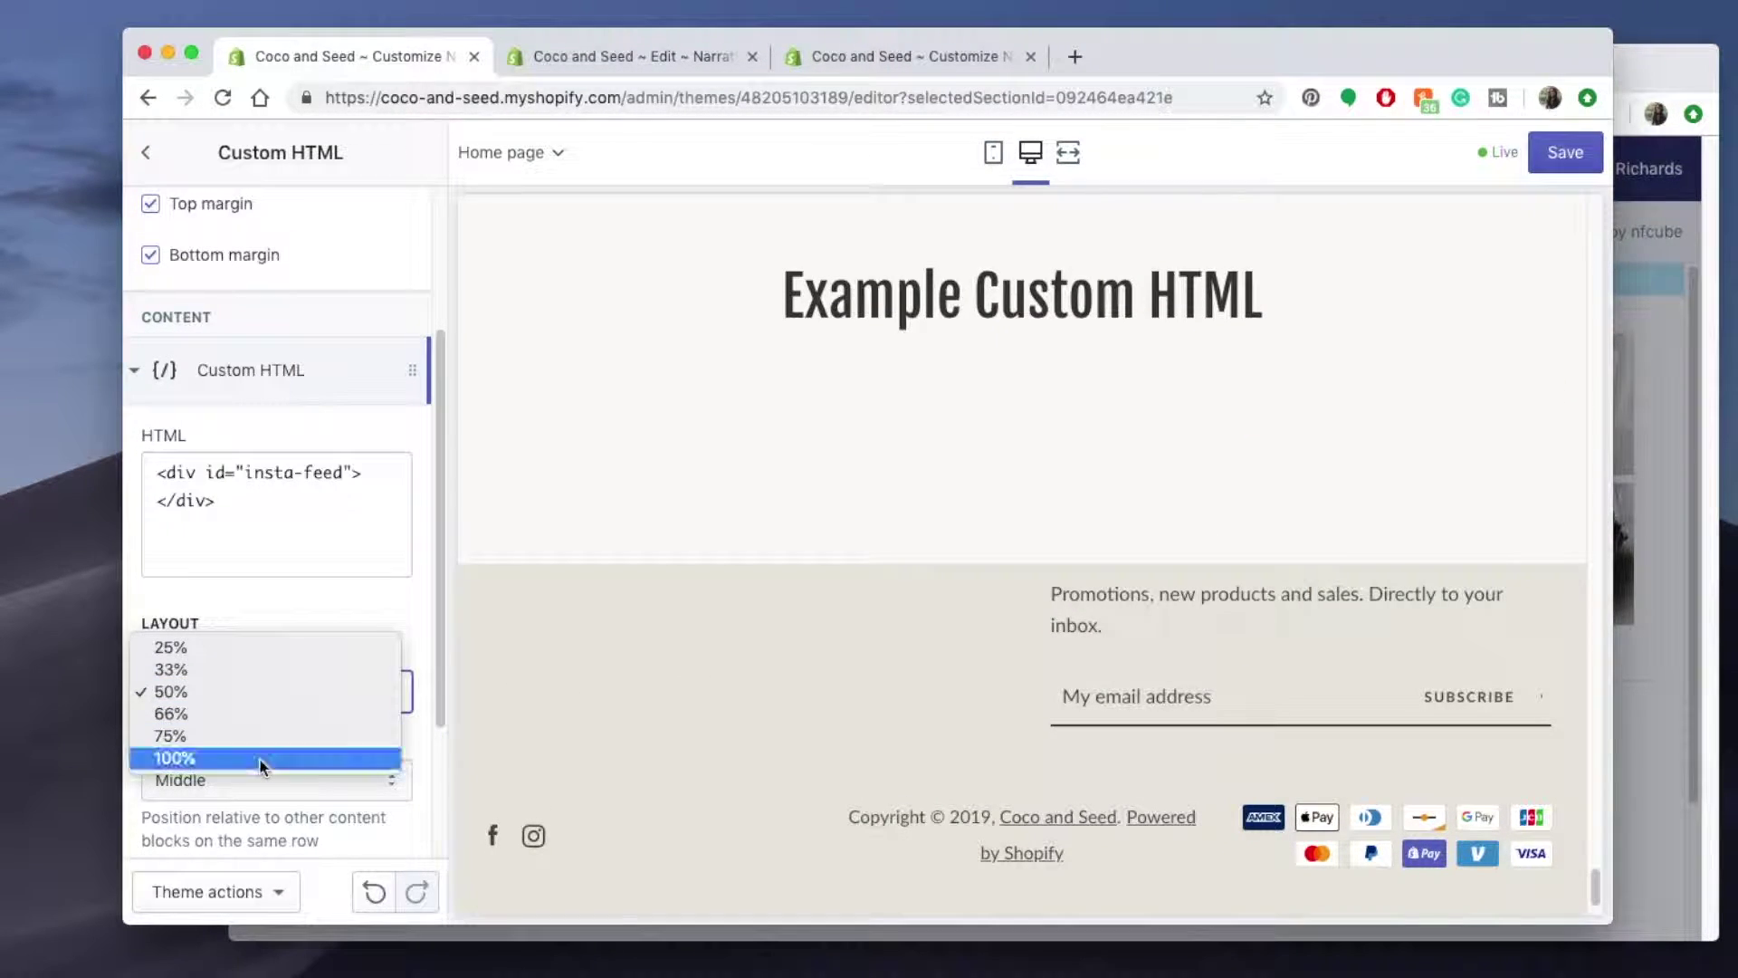
pyautogui.click(261, 760)
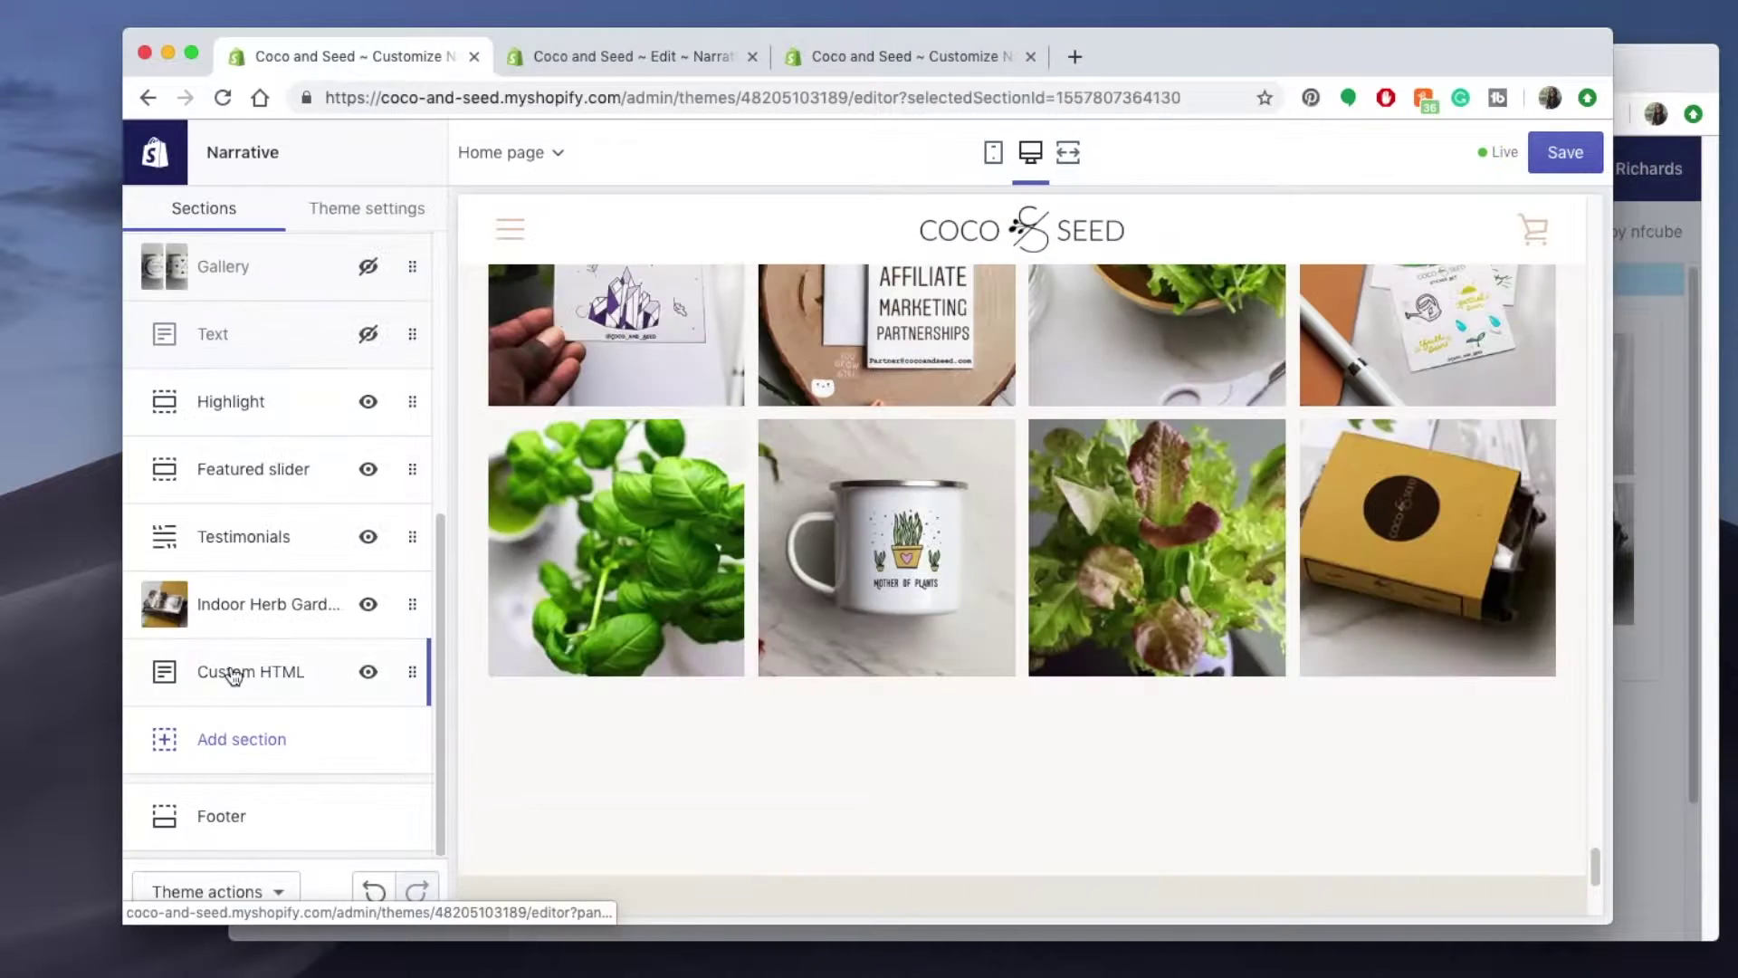
# Check the Follow On Instagram block's div code and save the theme with Ctrl+S.
pyautogui.click(233, 675)
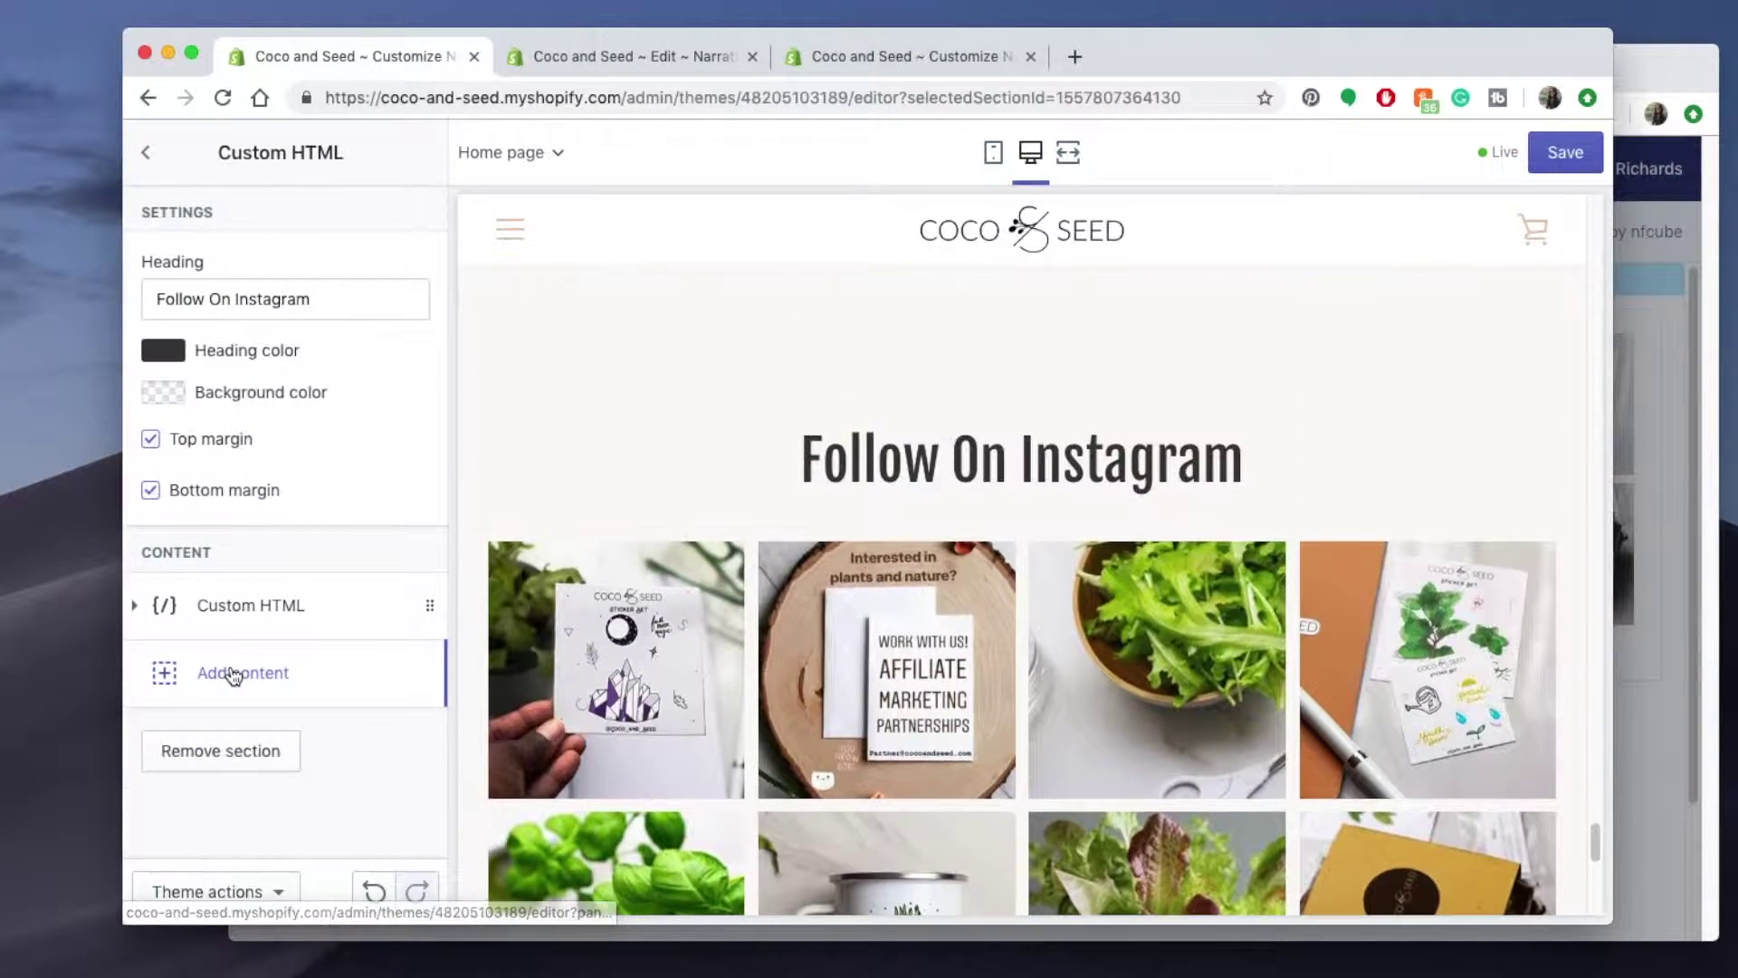
pyautogui.click(135, 605)
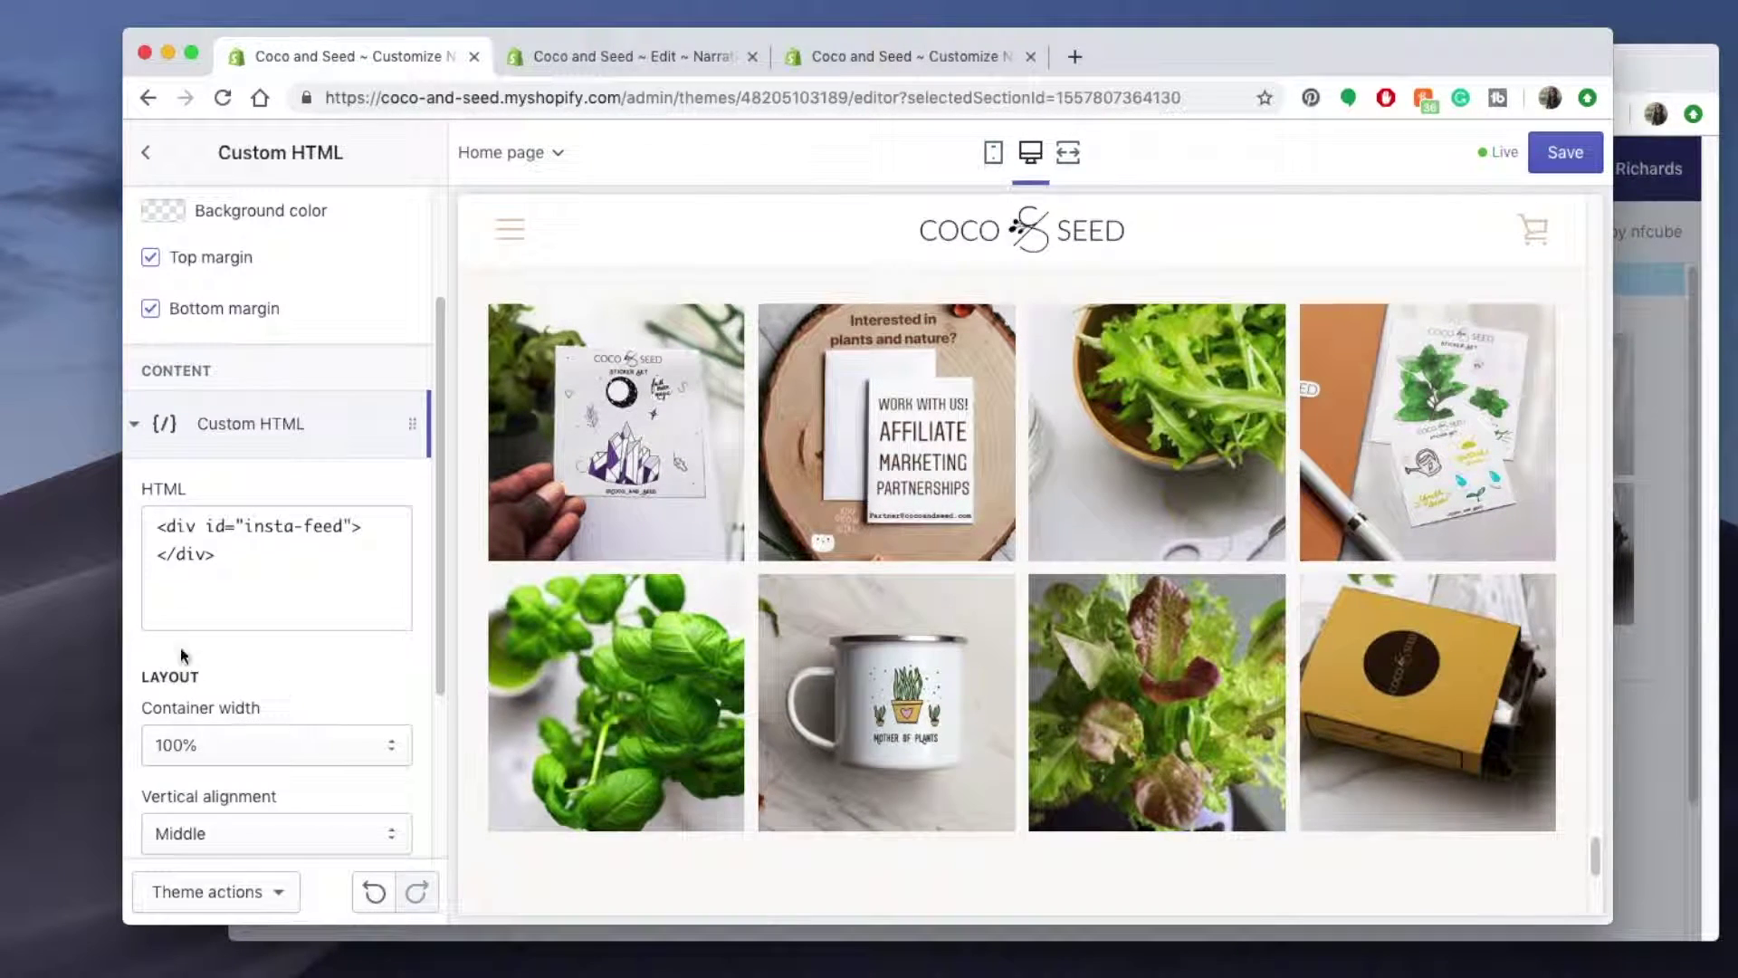
pyautogui.scroll(-3, 268, 705)
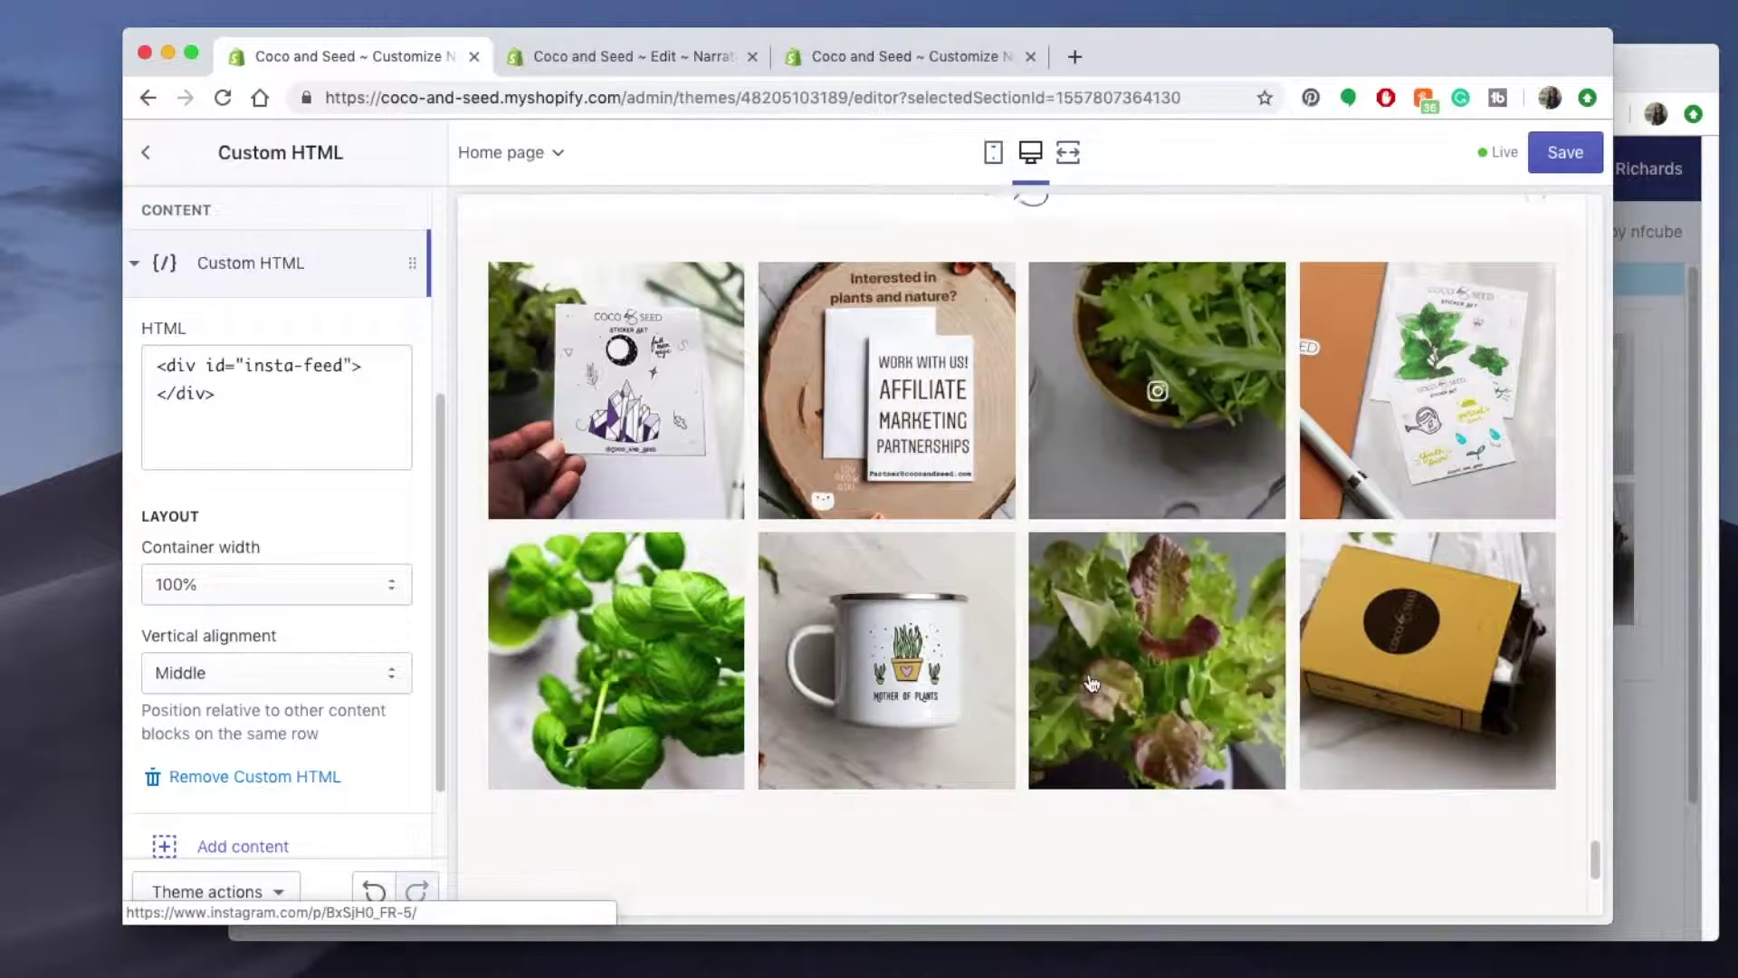
pyautogui.hotkey('ctrl', 's')
pyautogui.moveTo(615, 660)
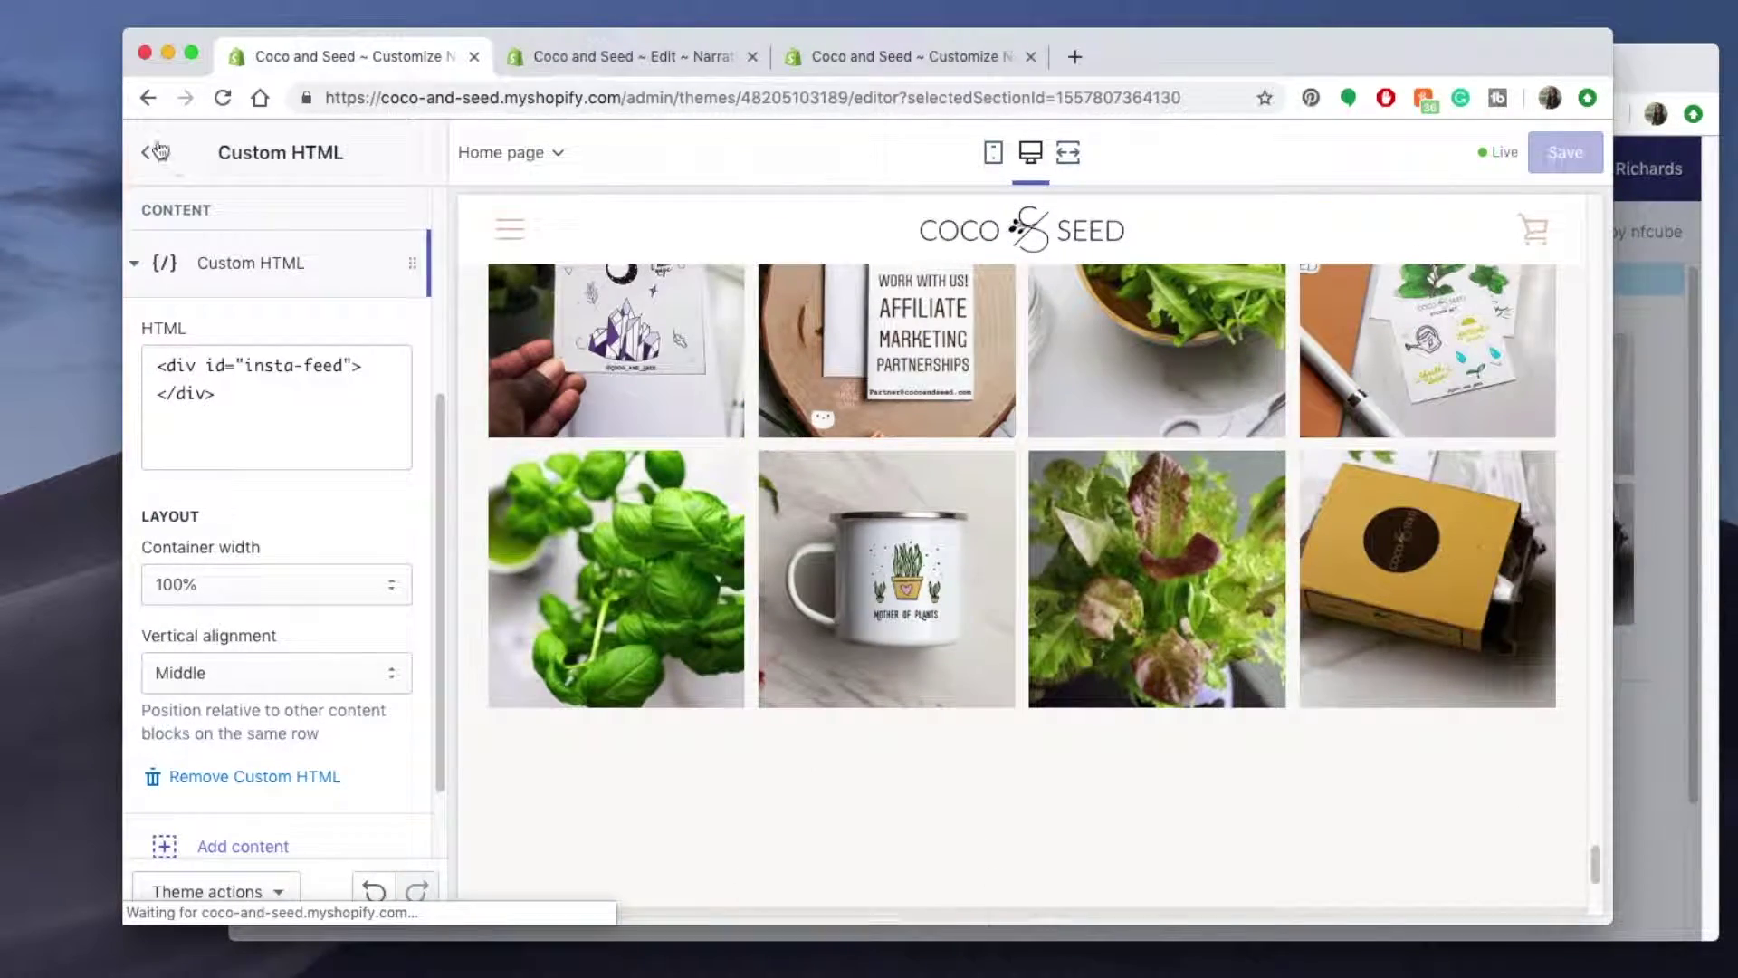
# Go back to the Sections list and open the About page in the page editor.
pyautogui.click(159, 150)
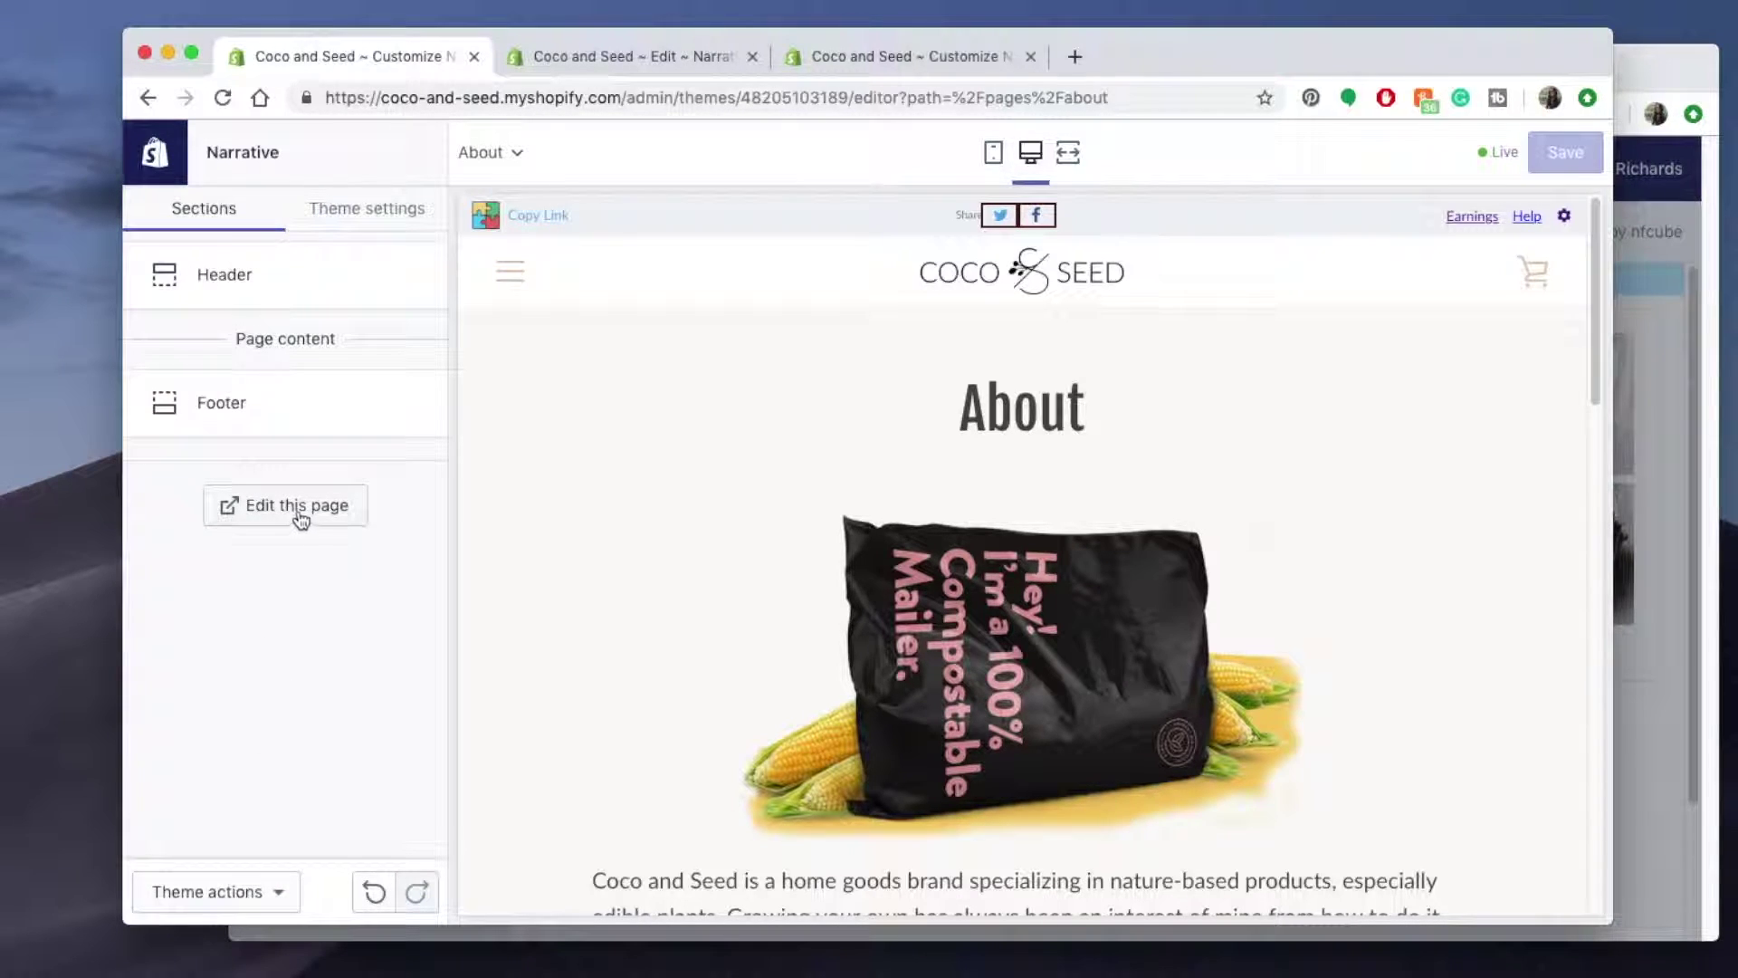
pyautogui.scroll(-4, 739, 543)
pyautogui.scroll(-2, 739, 544)
pyautogui.scroll(-3, 739, 543)
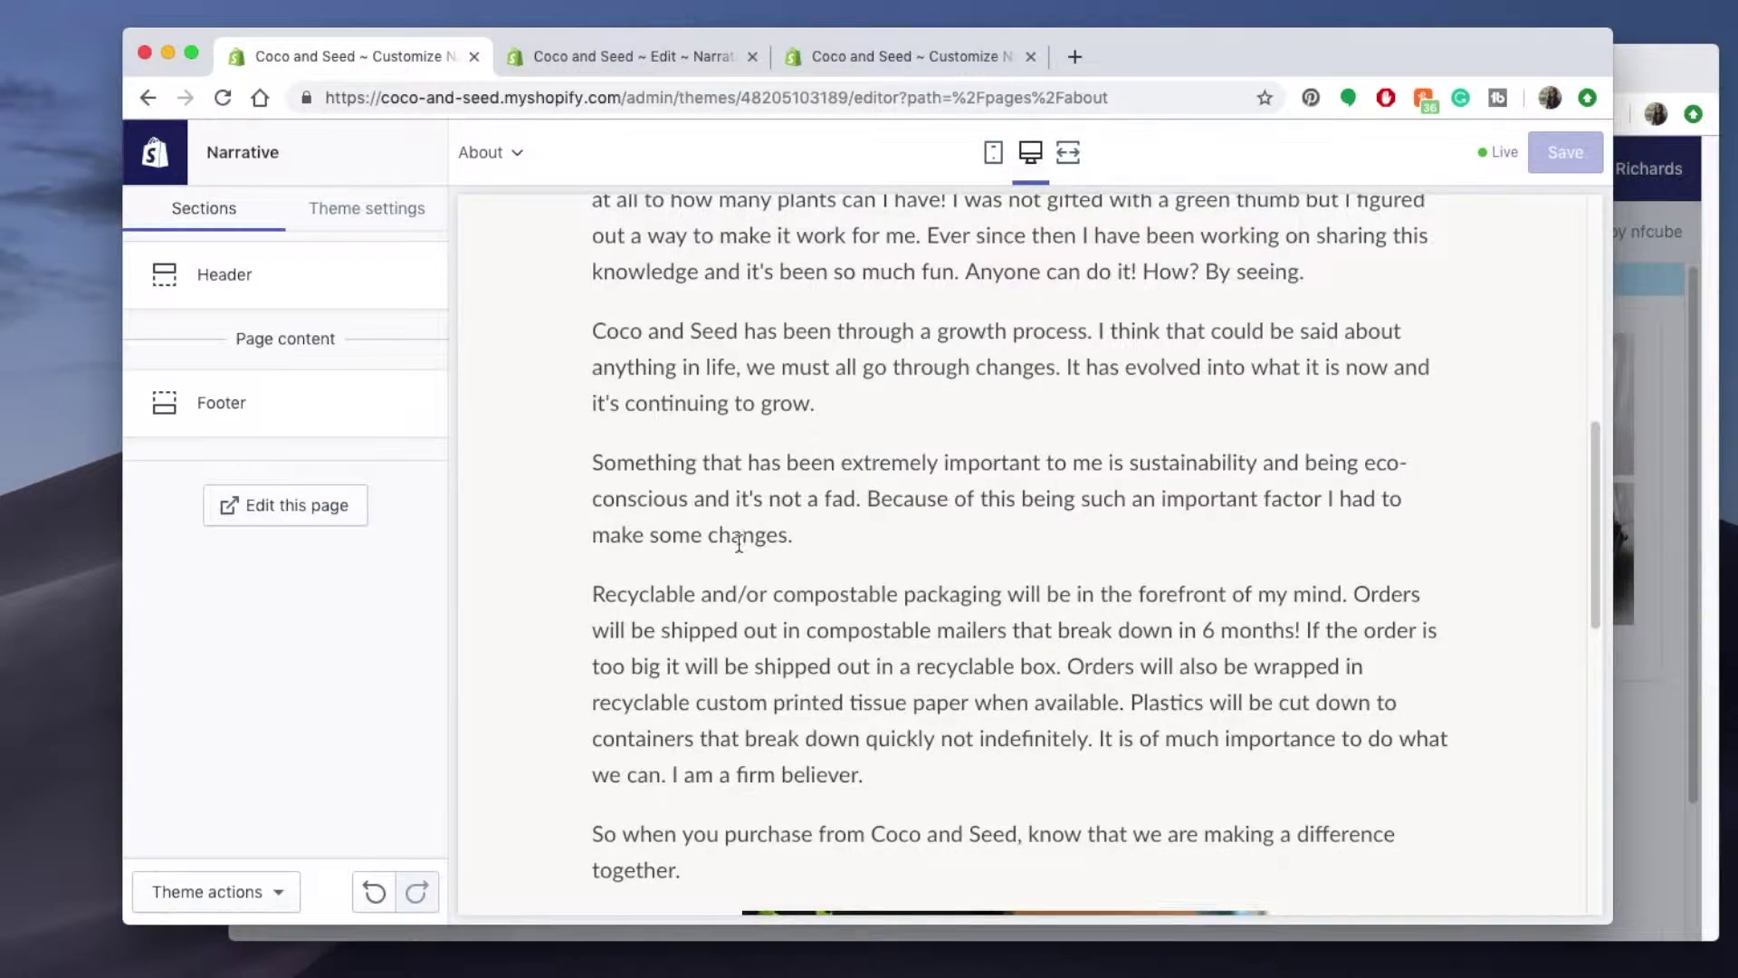
pyautogui.scroll(-5, 739, 543)
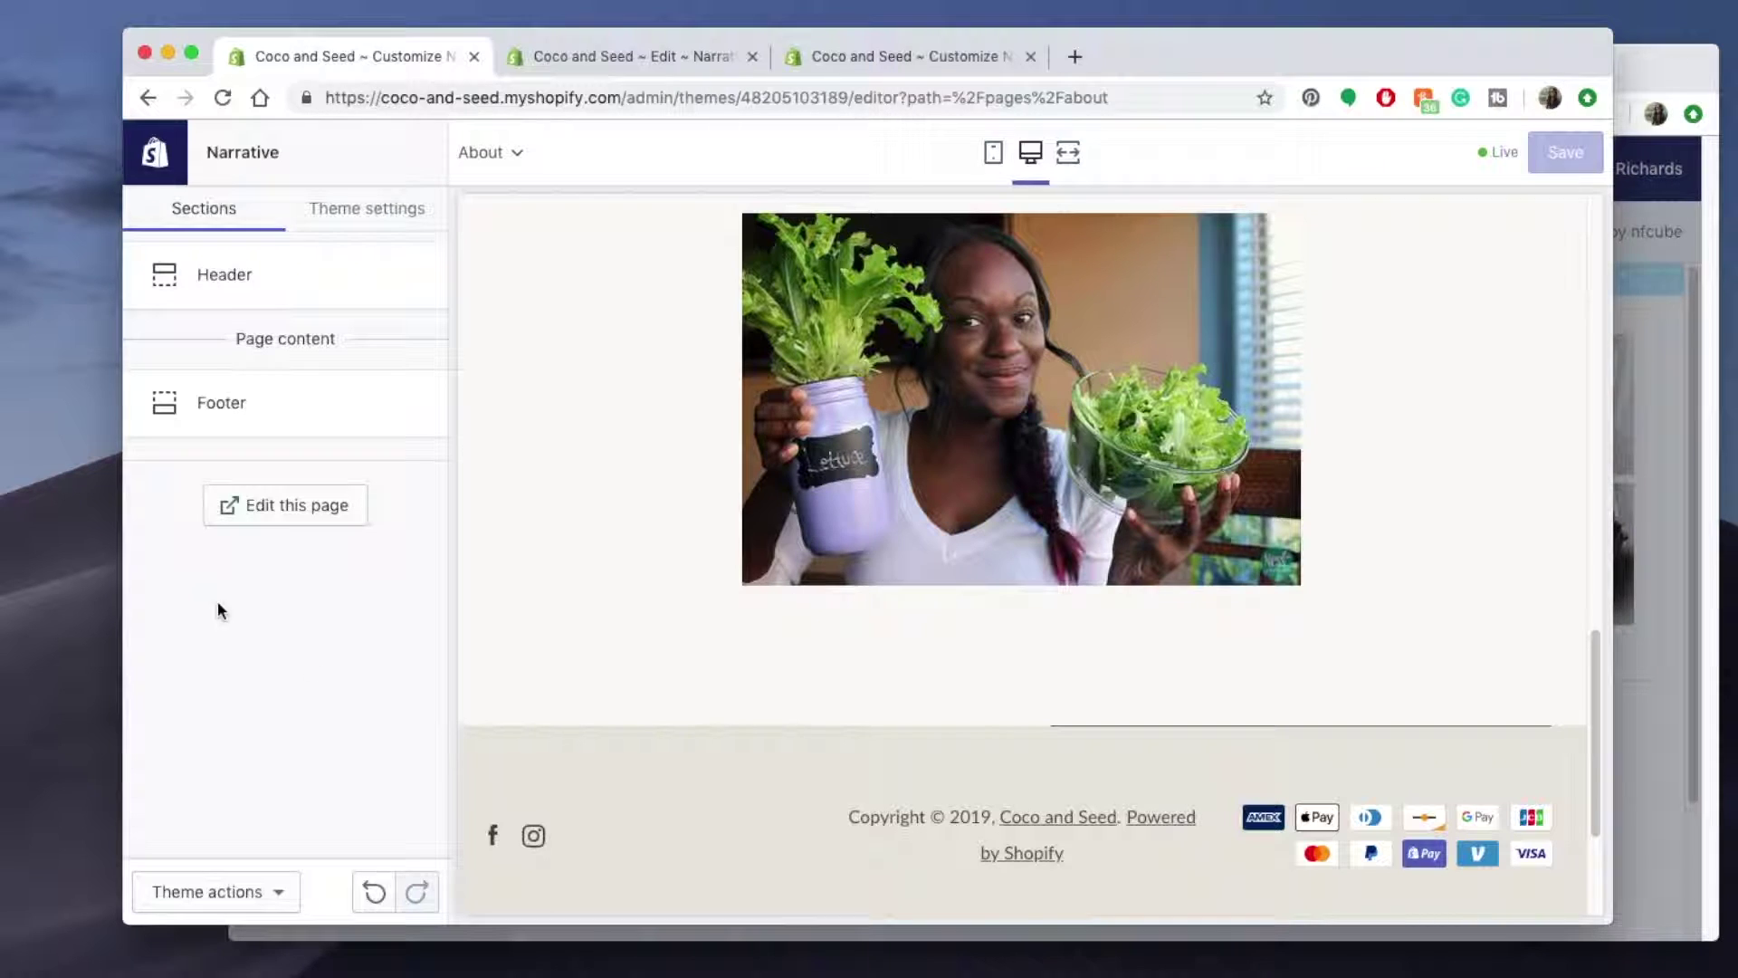
pyautogui.click(295, 509)
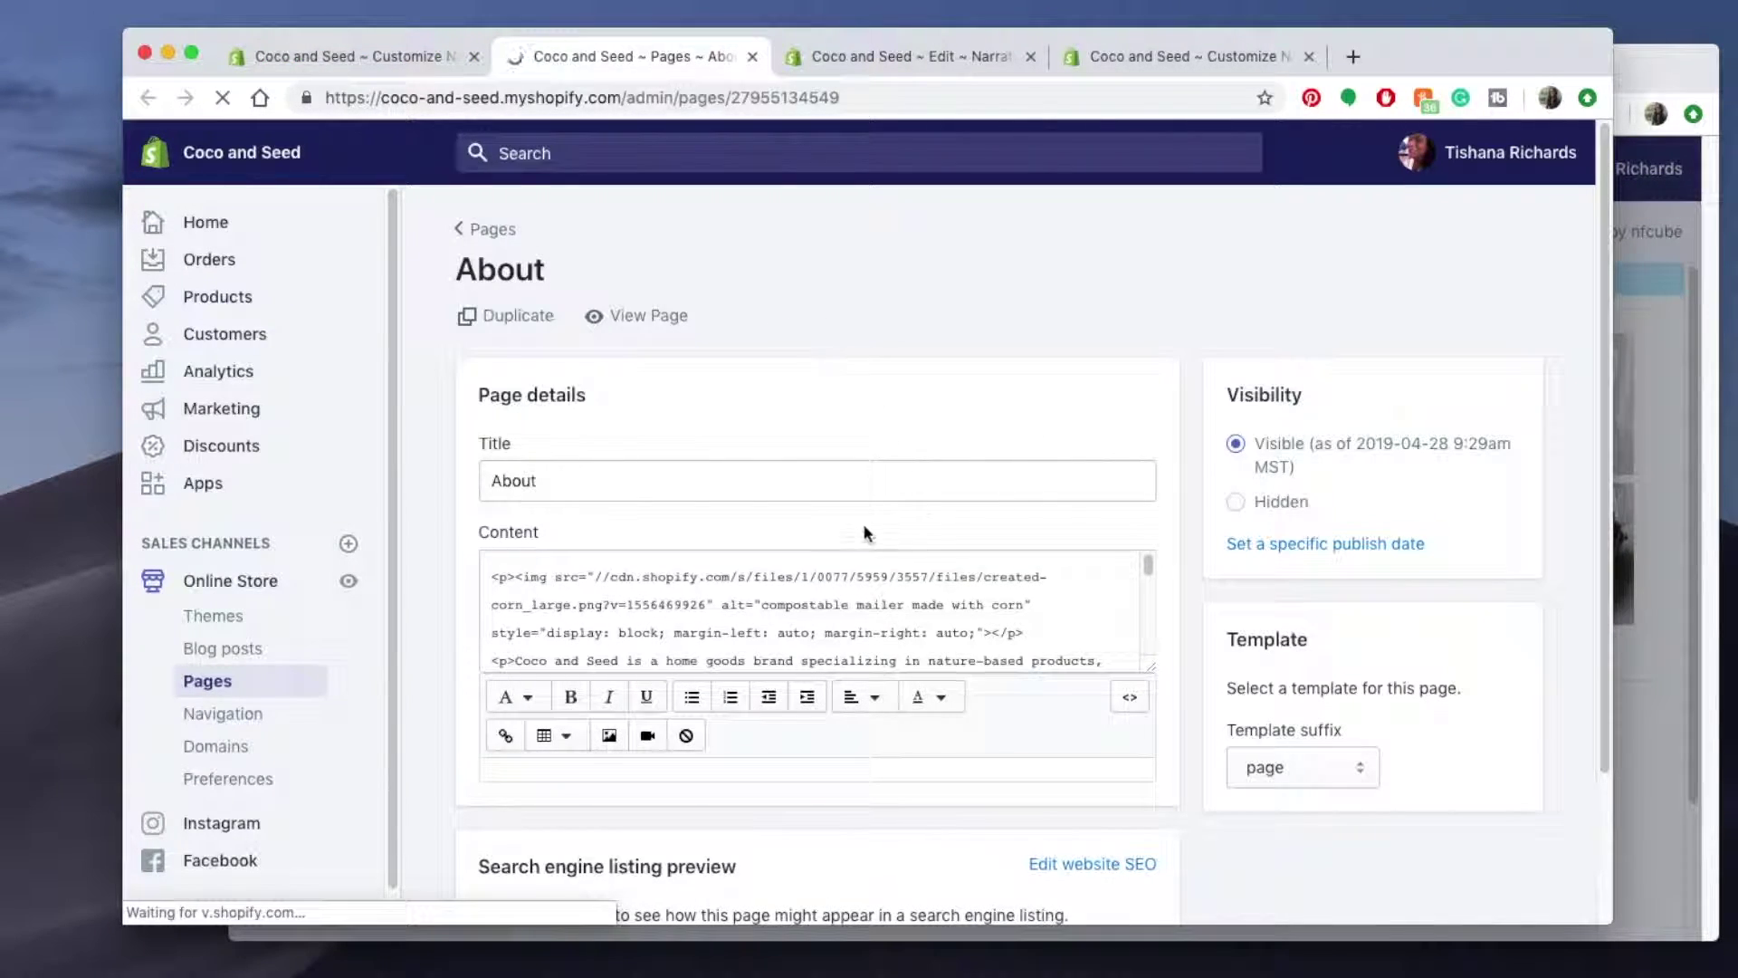
# Look over the About page content and switch the editor to raw HTML.
pyautogui.scroll(-2, 1094, 389)
pyautogui.scroll(-5, 835, 360)
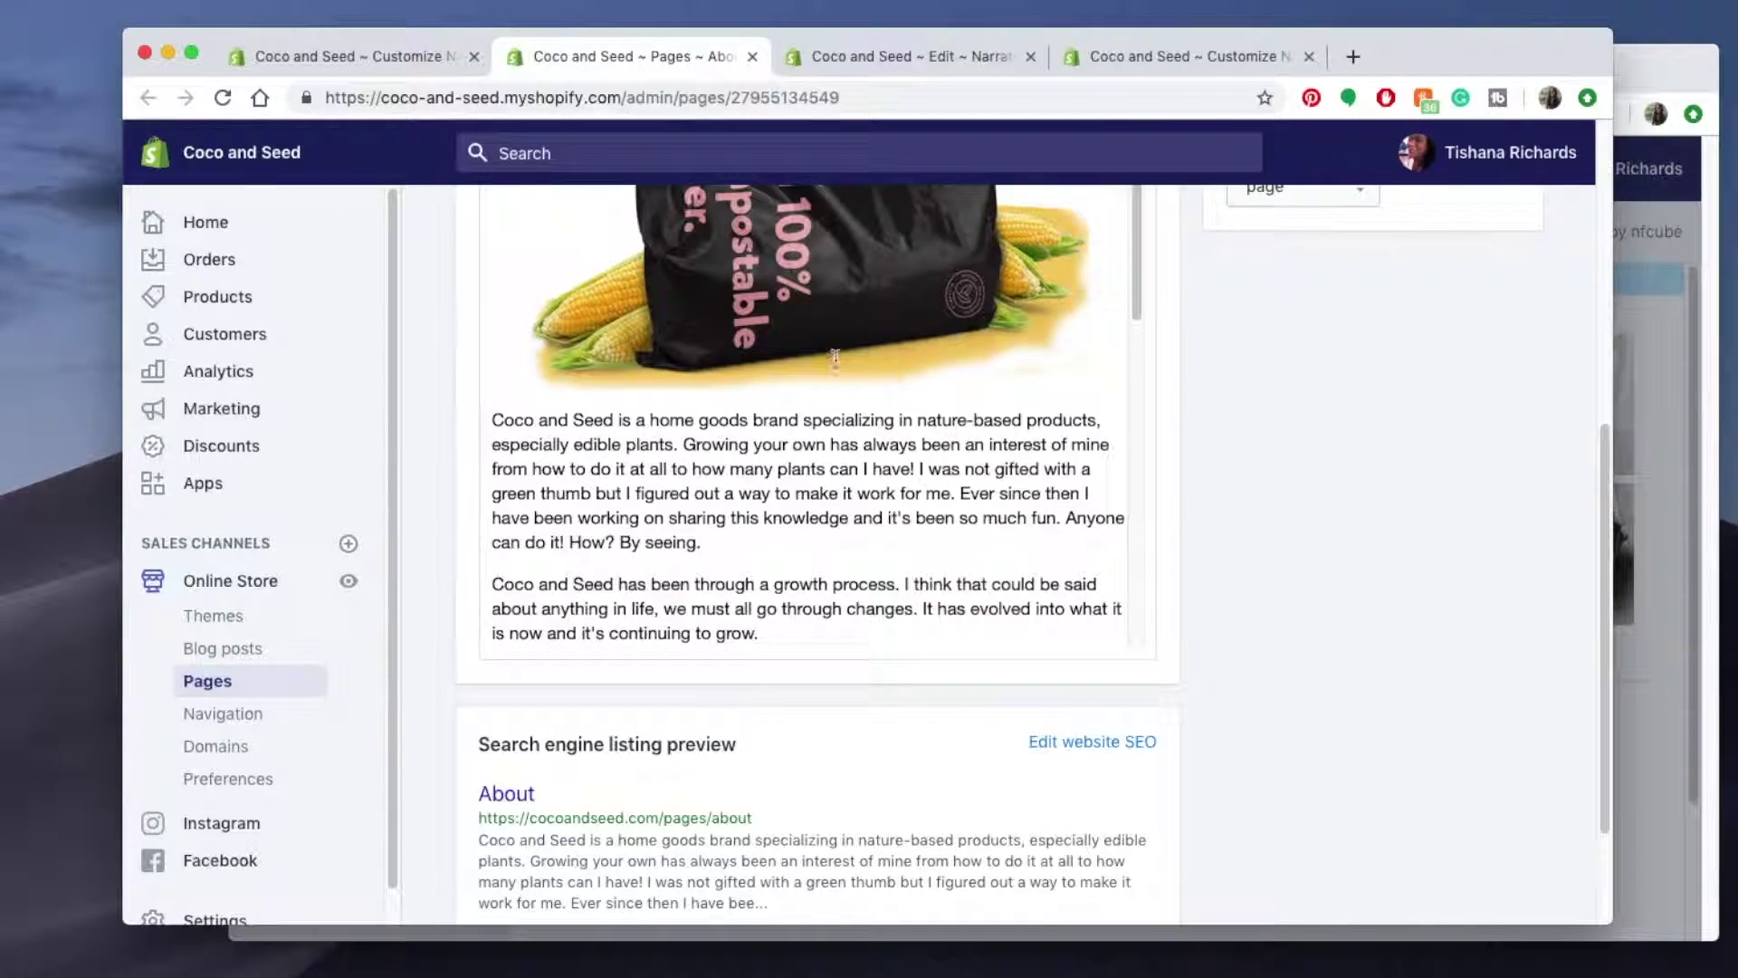
pyautogui.scroll(2, 874, 432)
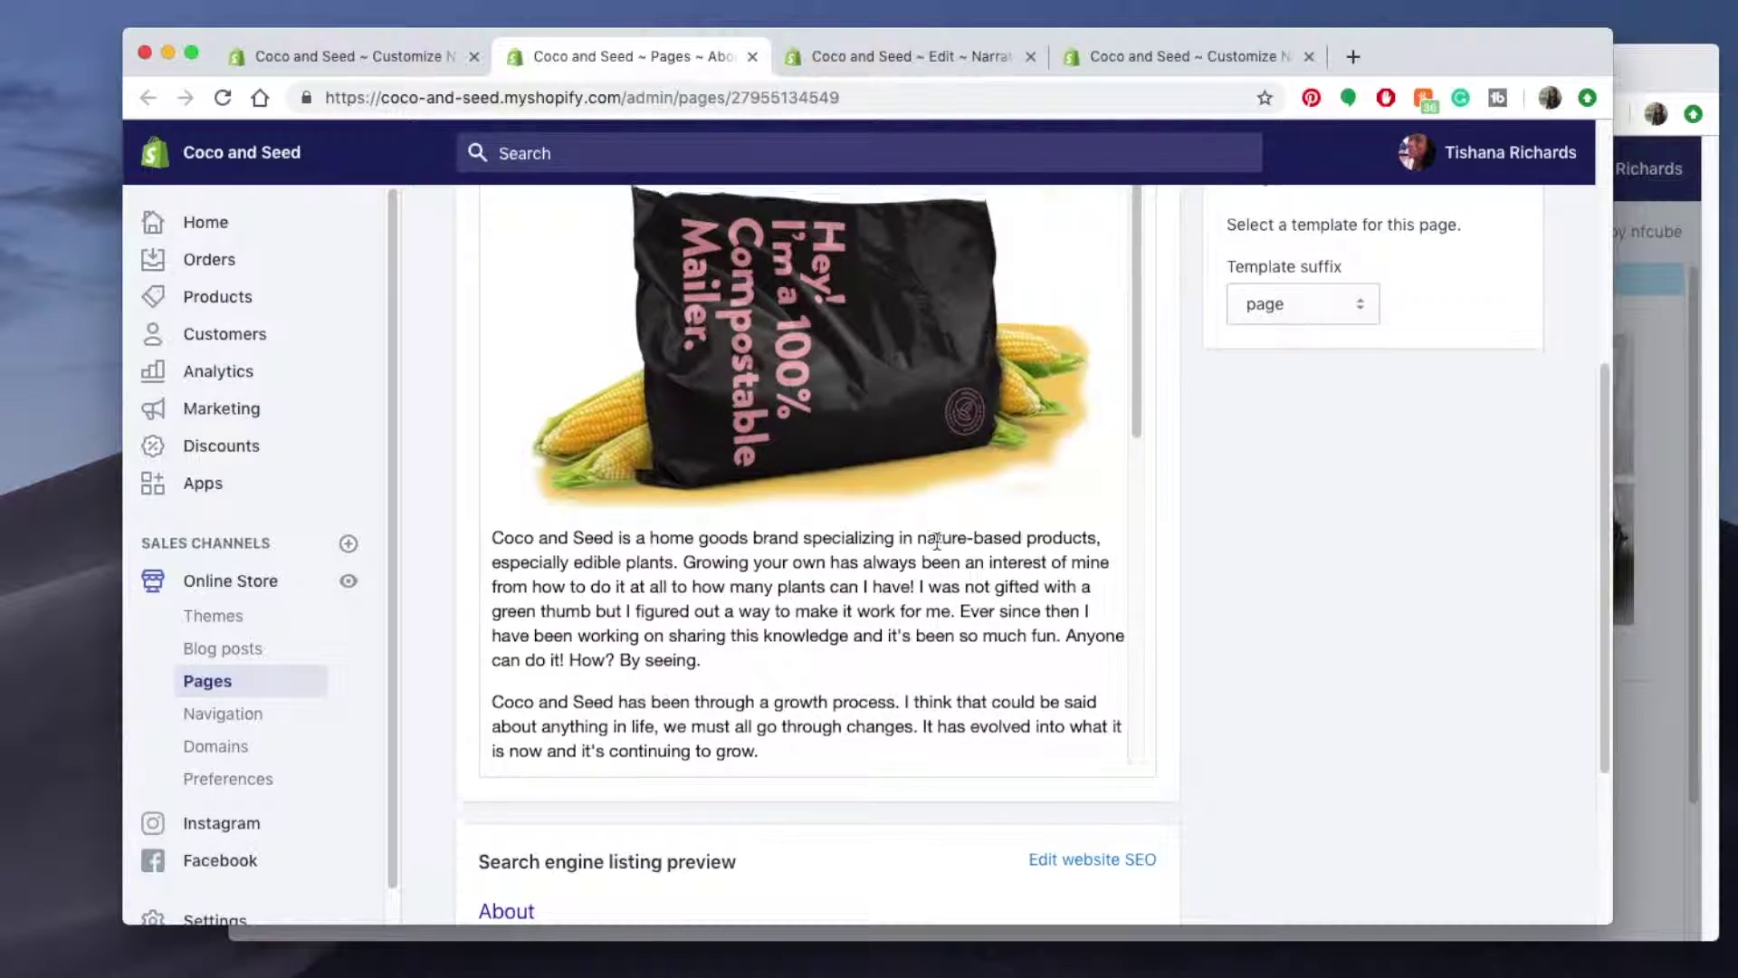
pyautogui.scroll(2, 938, 532)
pyautogui.scroll(-1, 938, 532)
pyautogui.scroll(-3, 896, 528)
pyautogui.scroll(-3, 851, 523)
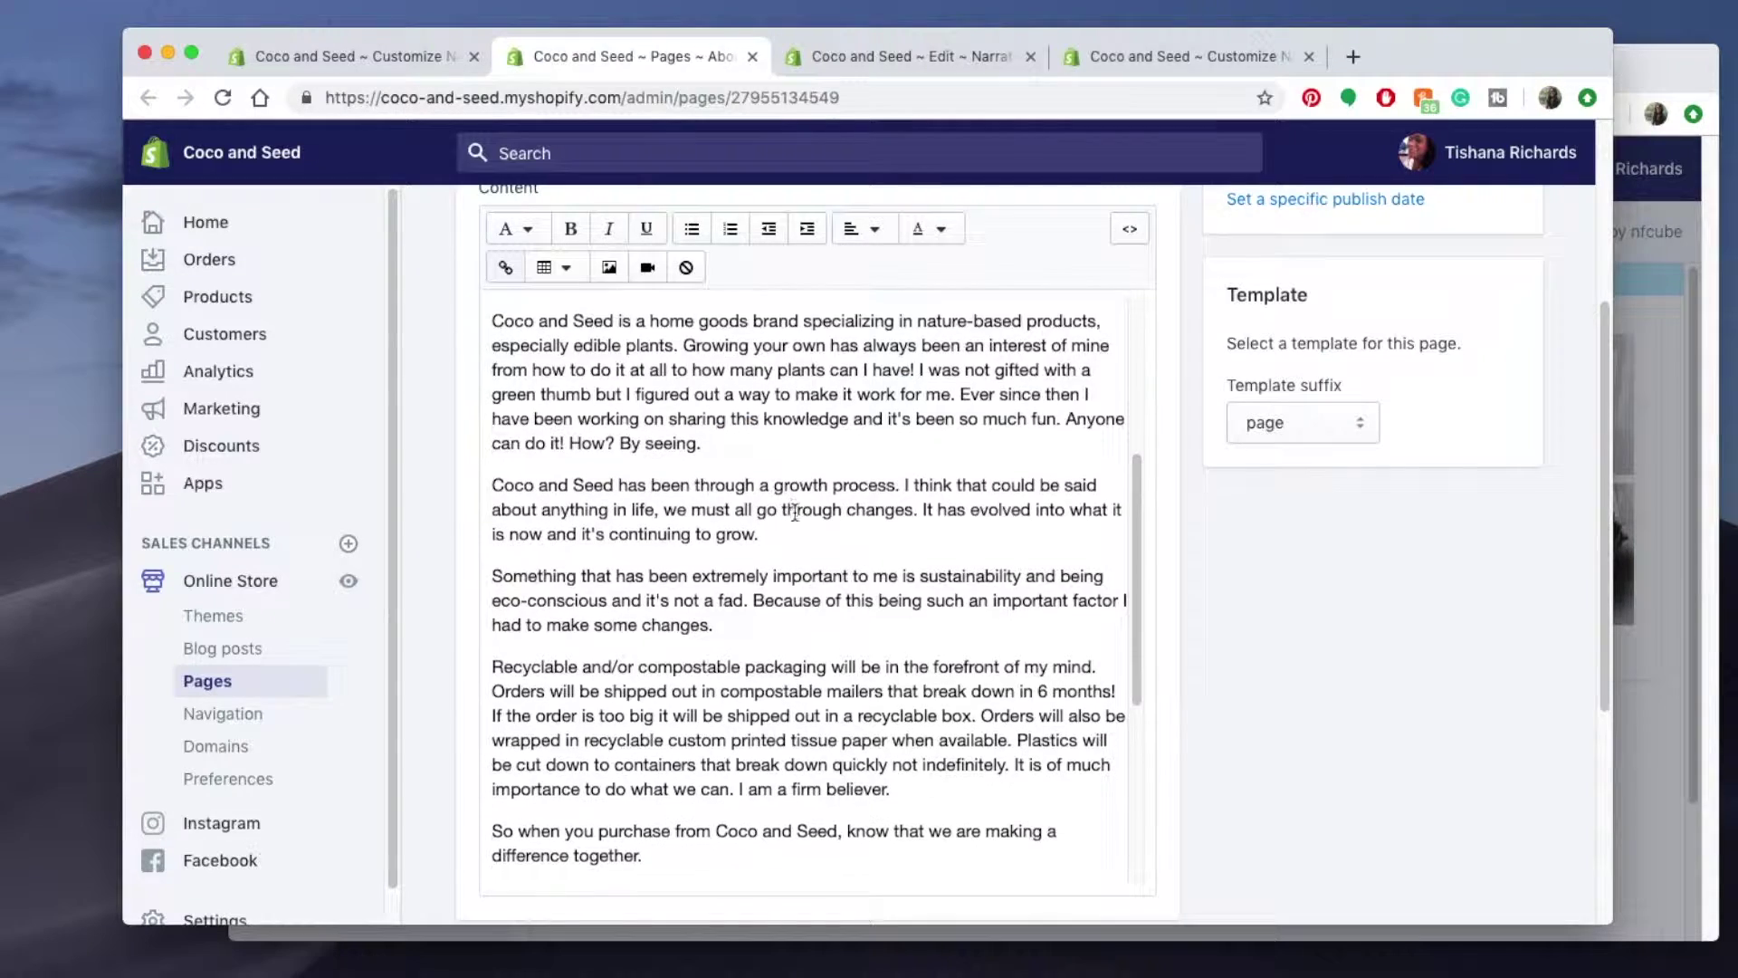
pyautogui.scroll(-3, 803, 519)
pyautogui.scroll(-1, 803, 519)
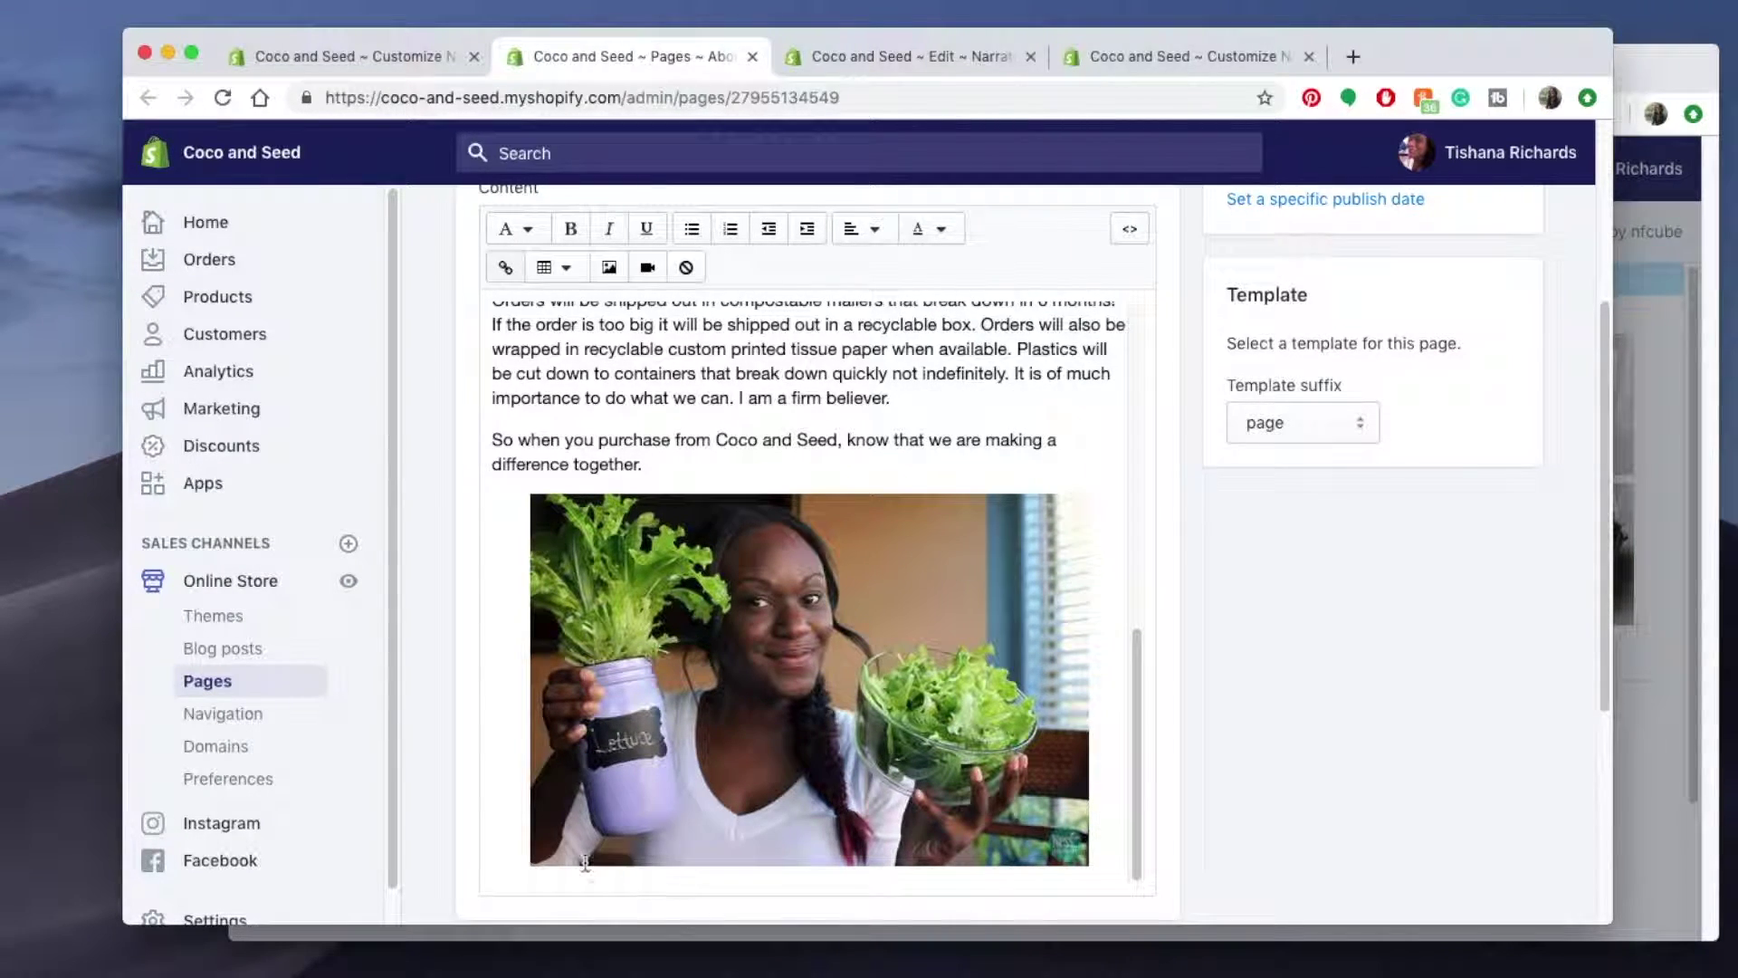
pyautogui.scroll(3, 635, 879)
pyautogui.scroll(5, 806, 634)
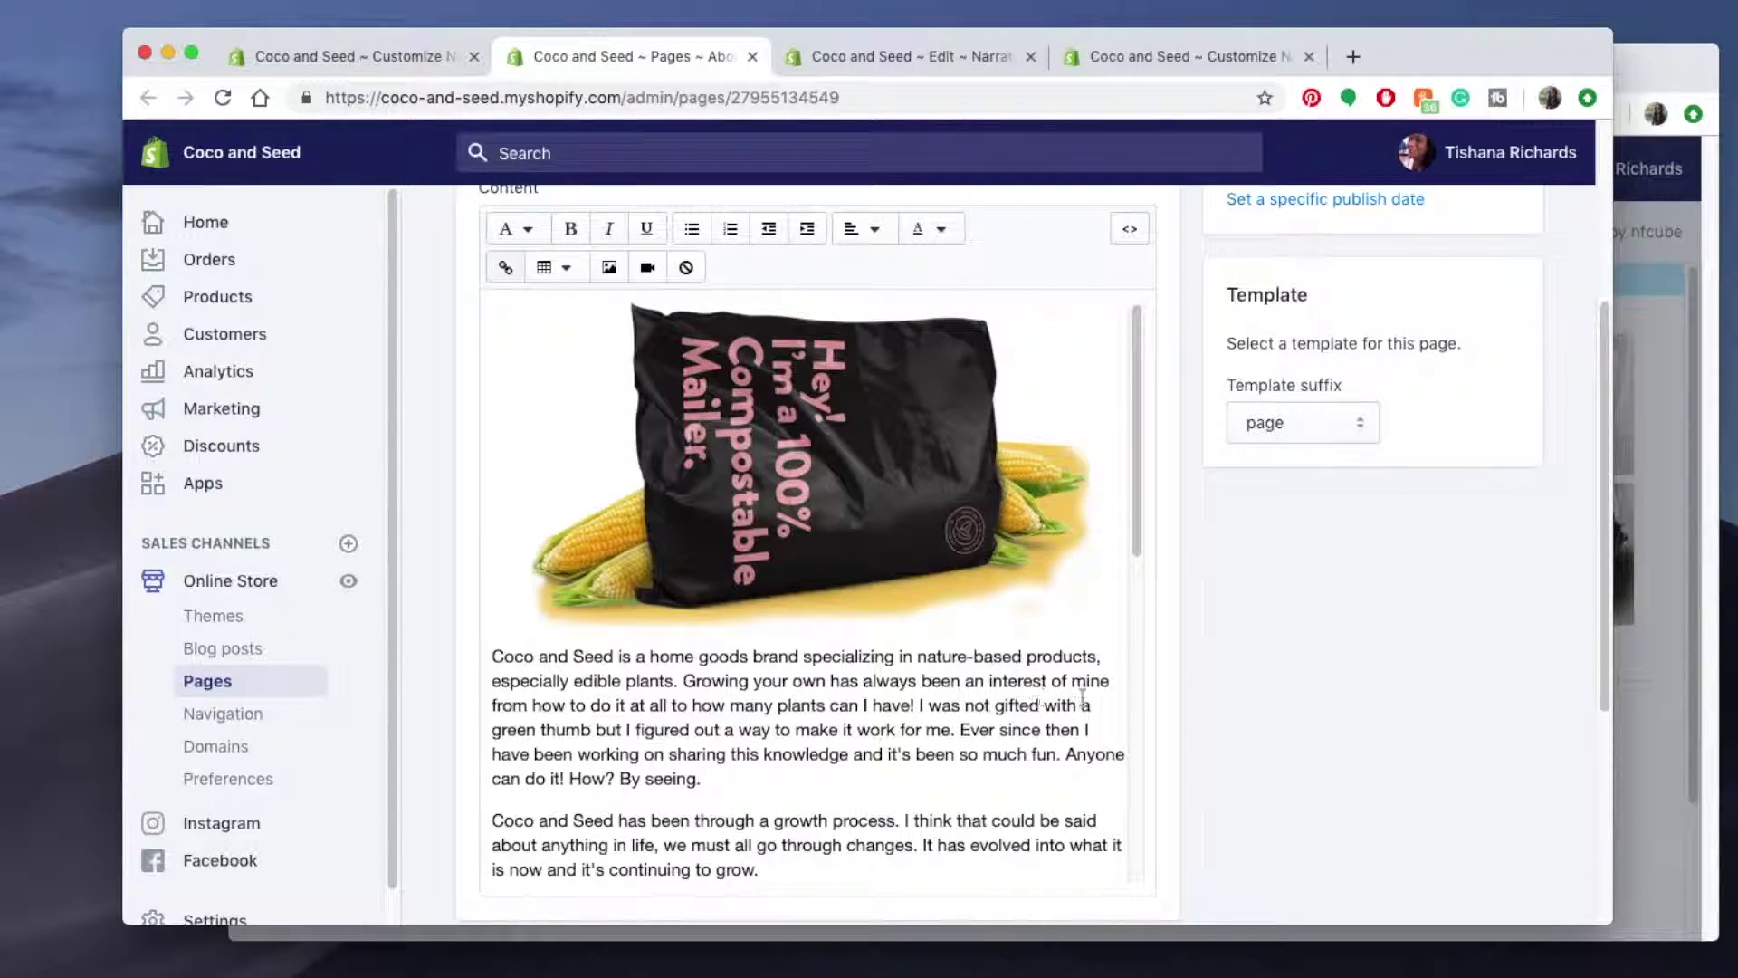
pyautogui.scroll(1, 1314, 670)
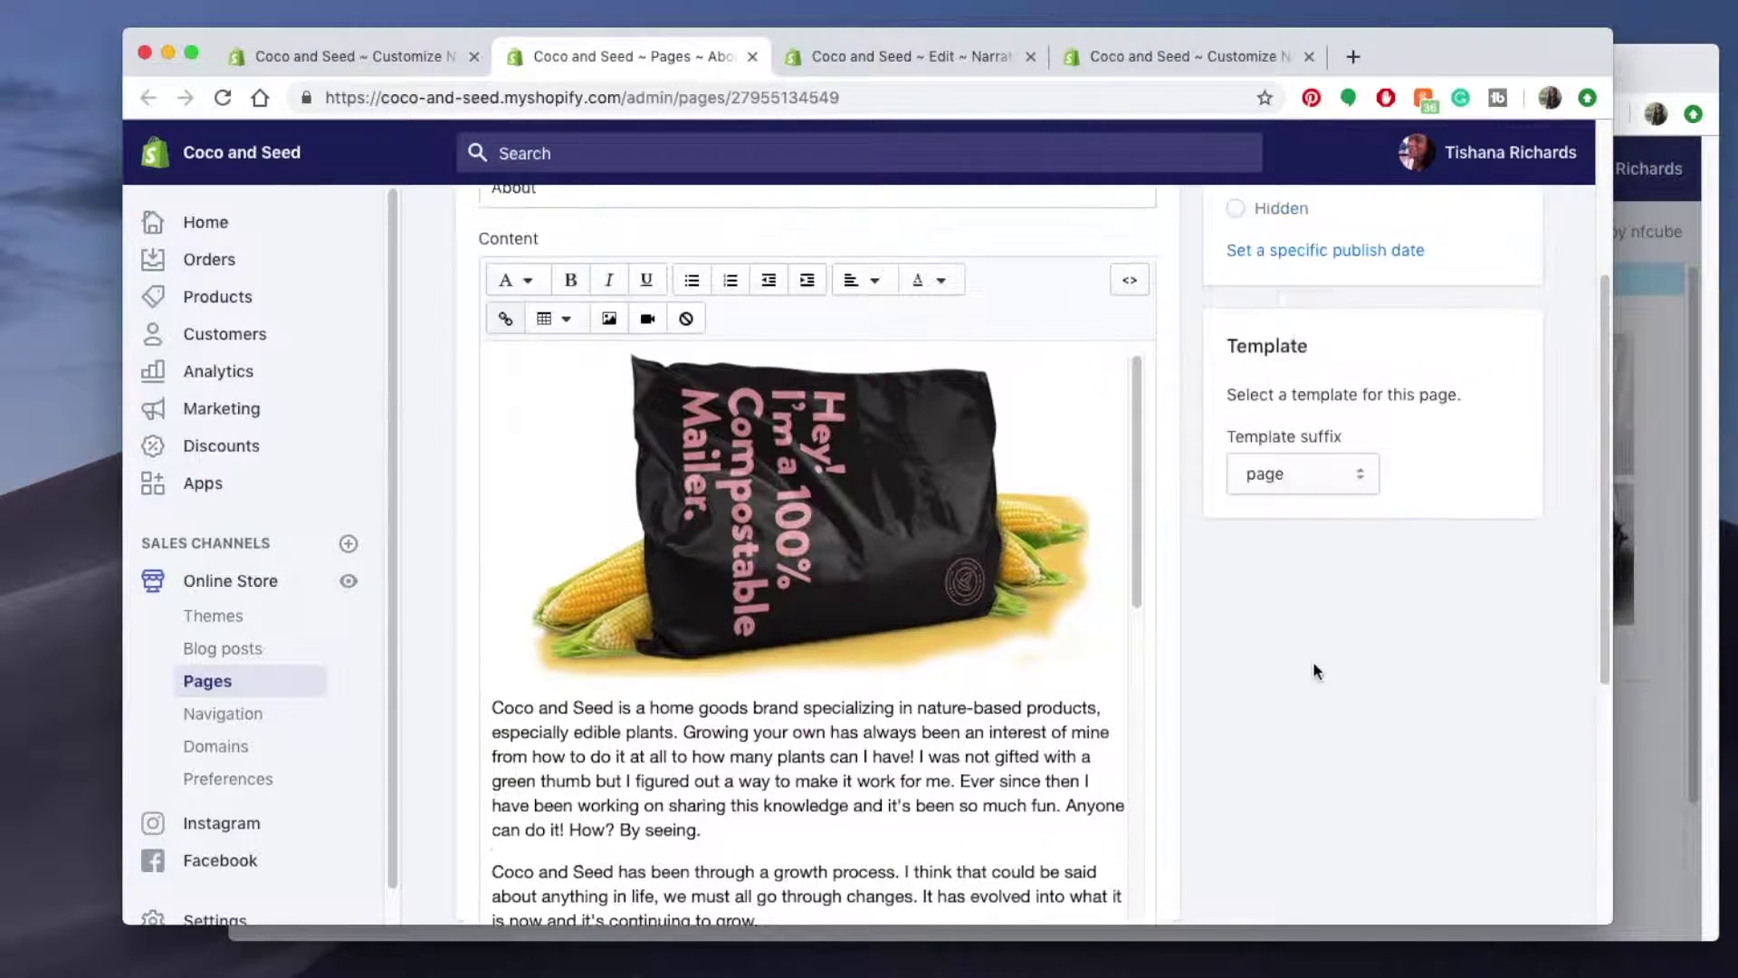
pyautogui.click(1138, 288)
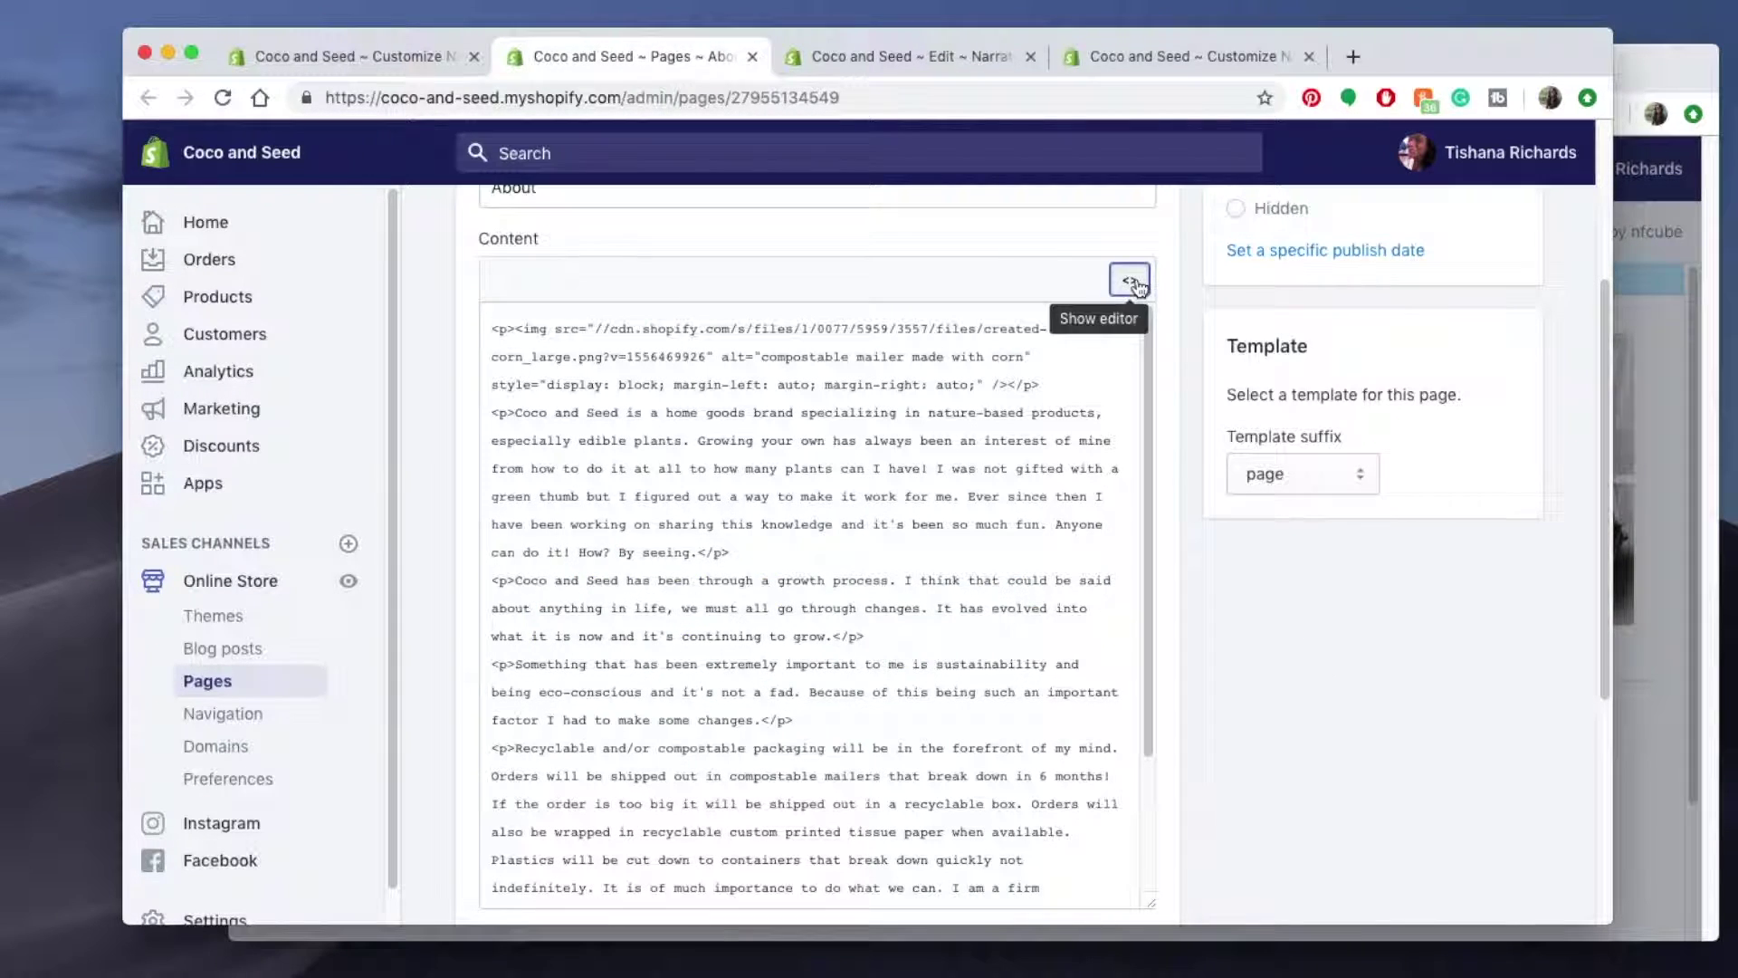
# Add <div id="insta-feed"></div> on a new line after the last image.
pyautogui.scroll(-3, 828, 675)
pyautogui.scroll(-8, 824, 647)
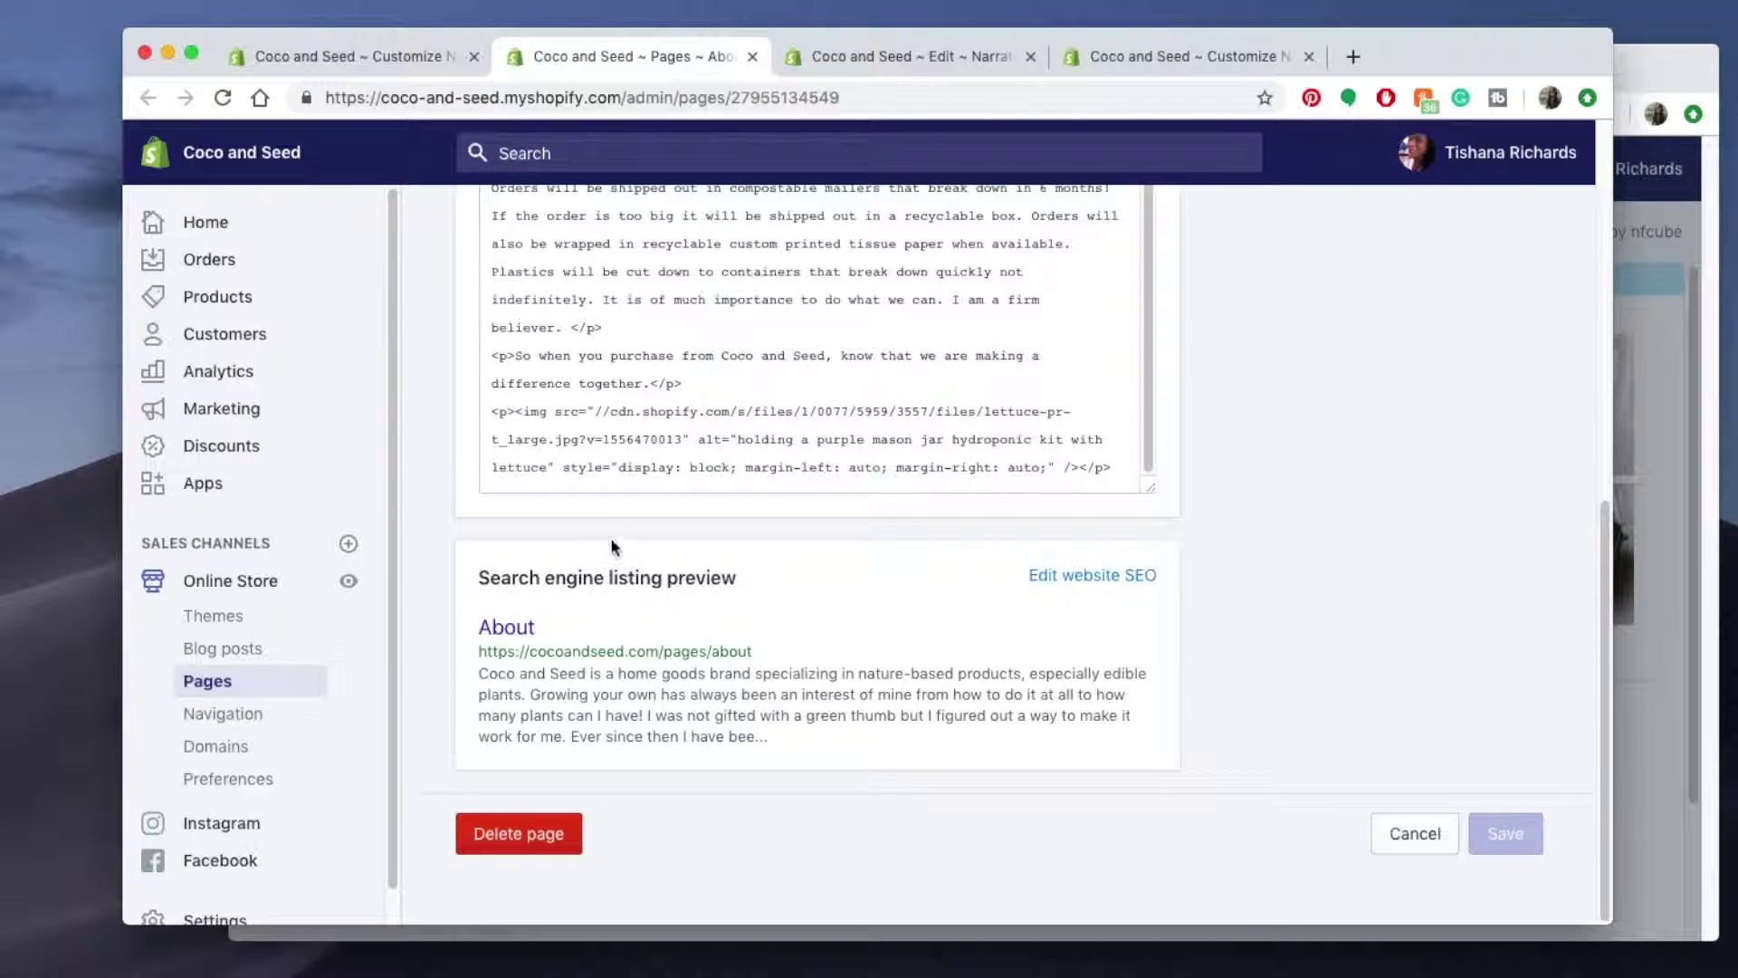
pyautogui.click(1056, 477)
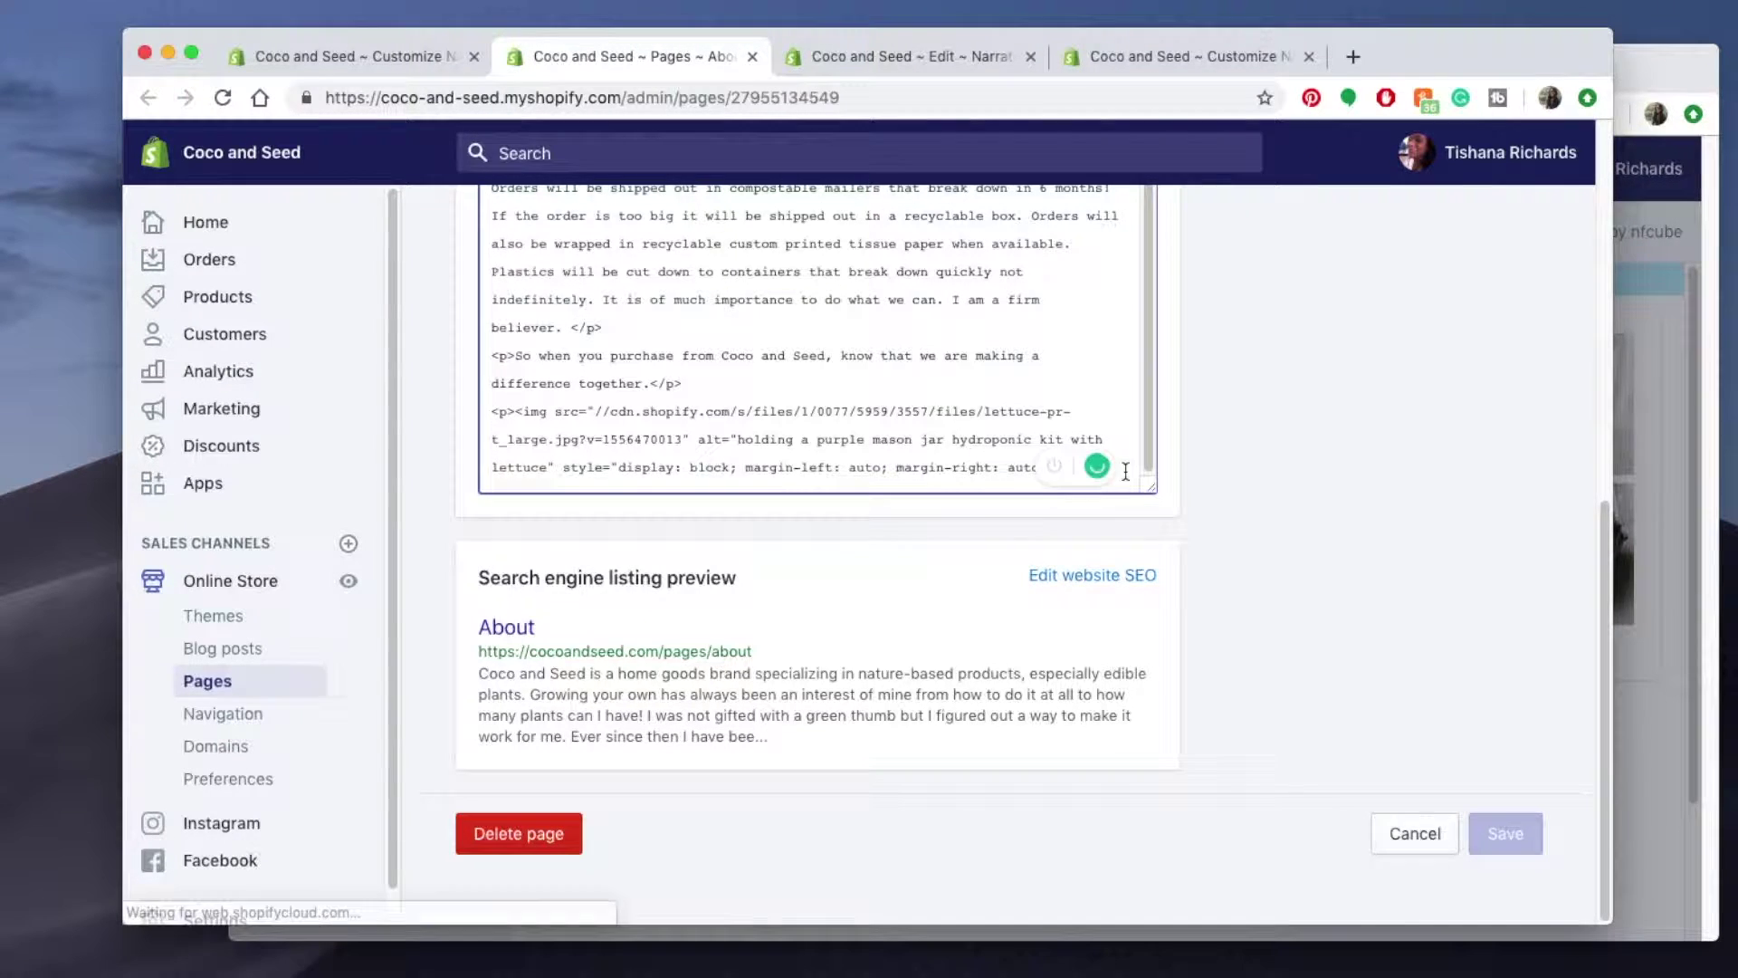
pyautogui.press('Return')
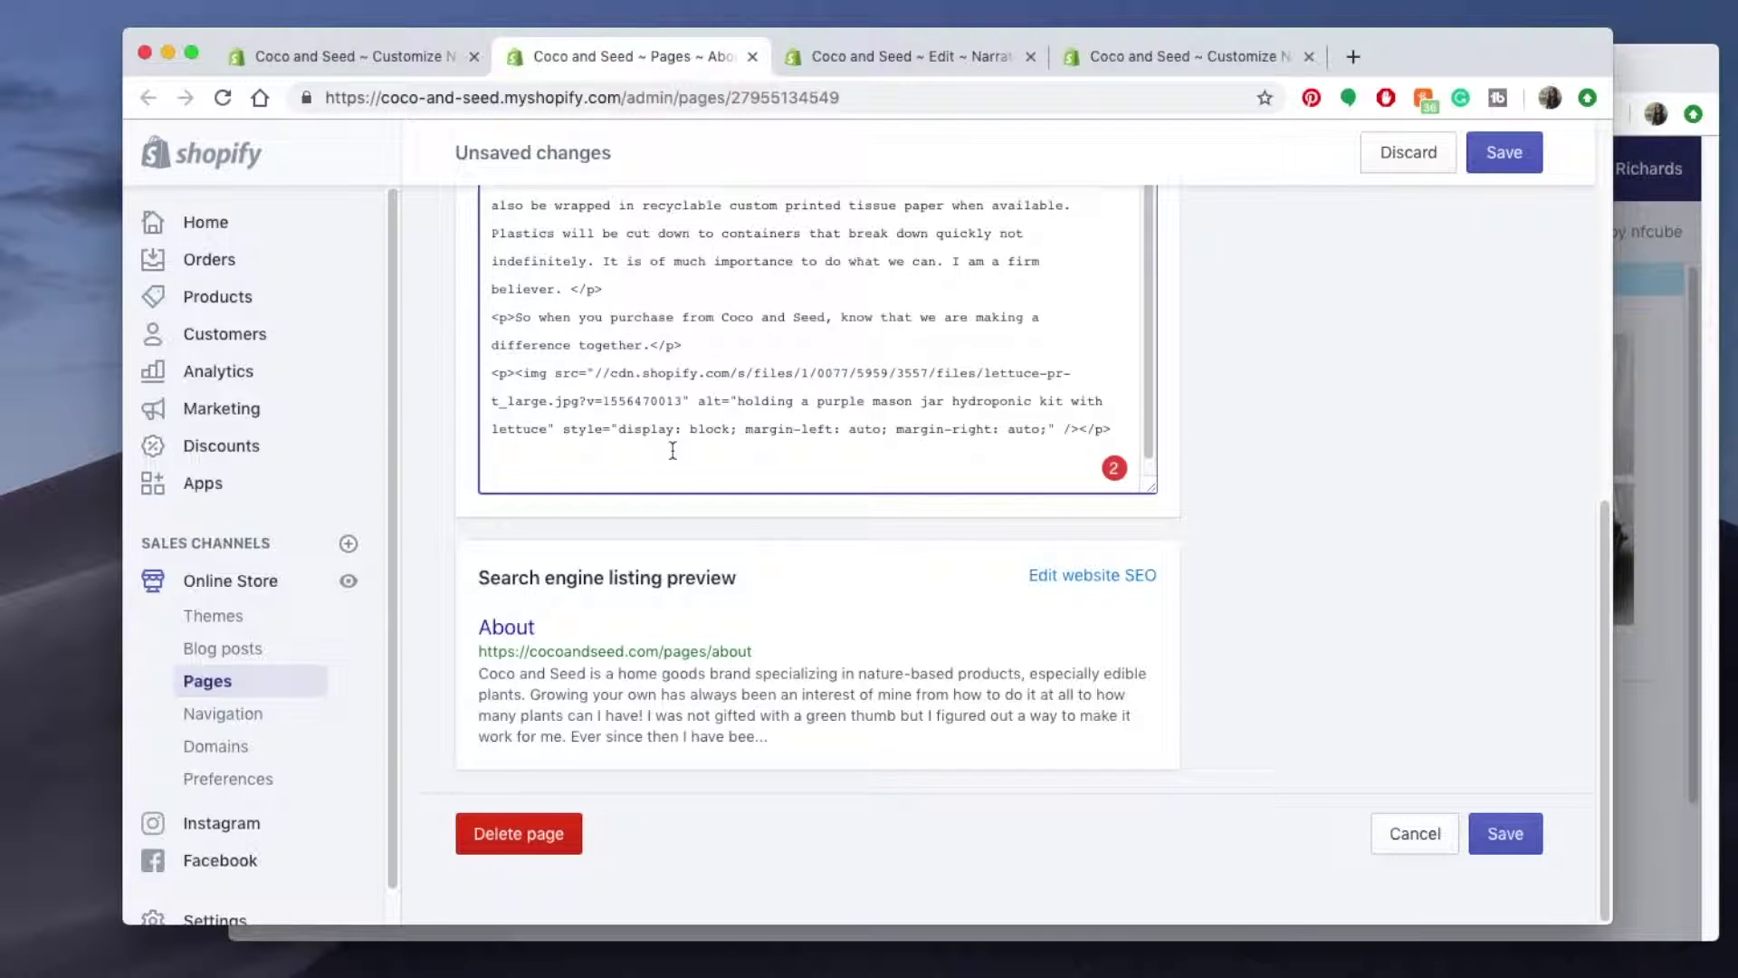
pyautogui.write('<div id="insta-feed"></div>')
pyautogui.rightClick(578, 484)
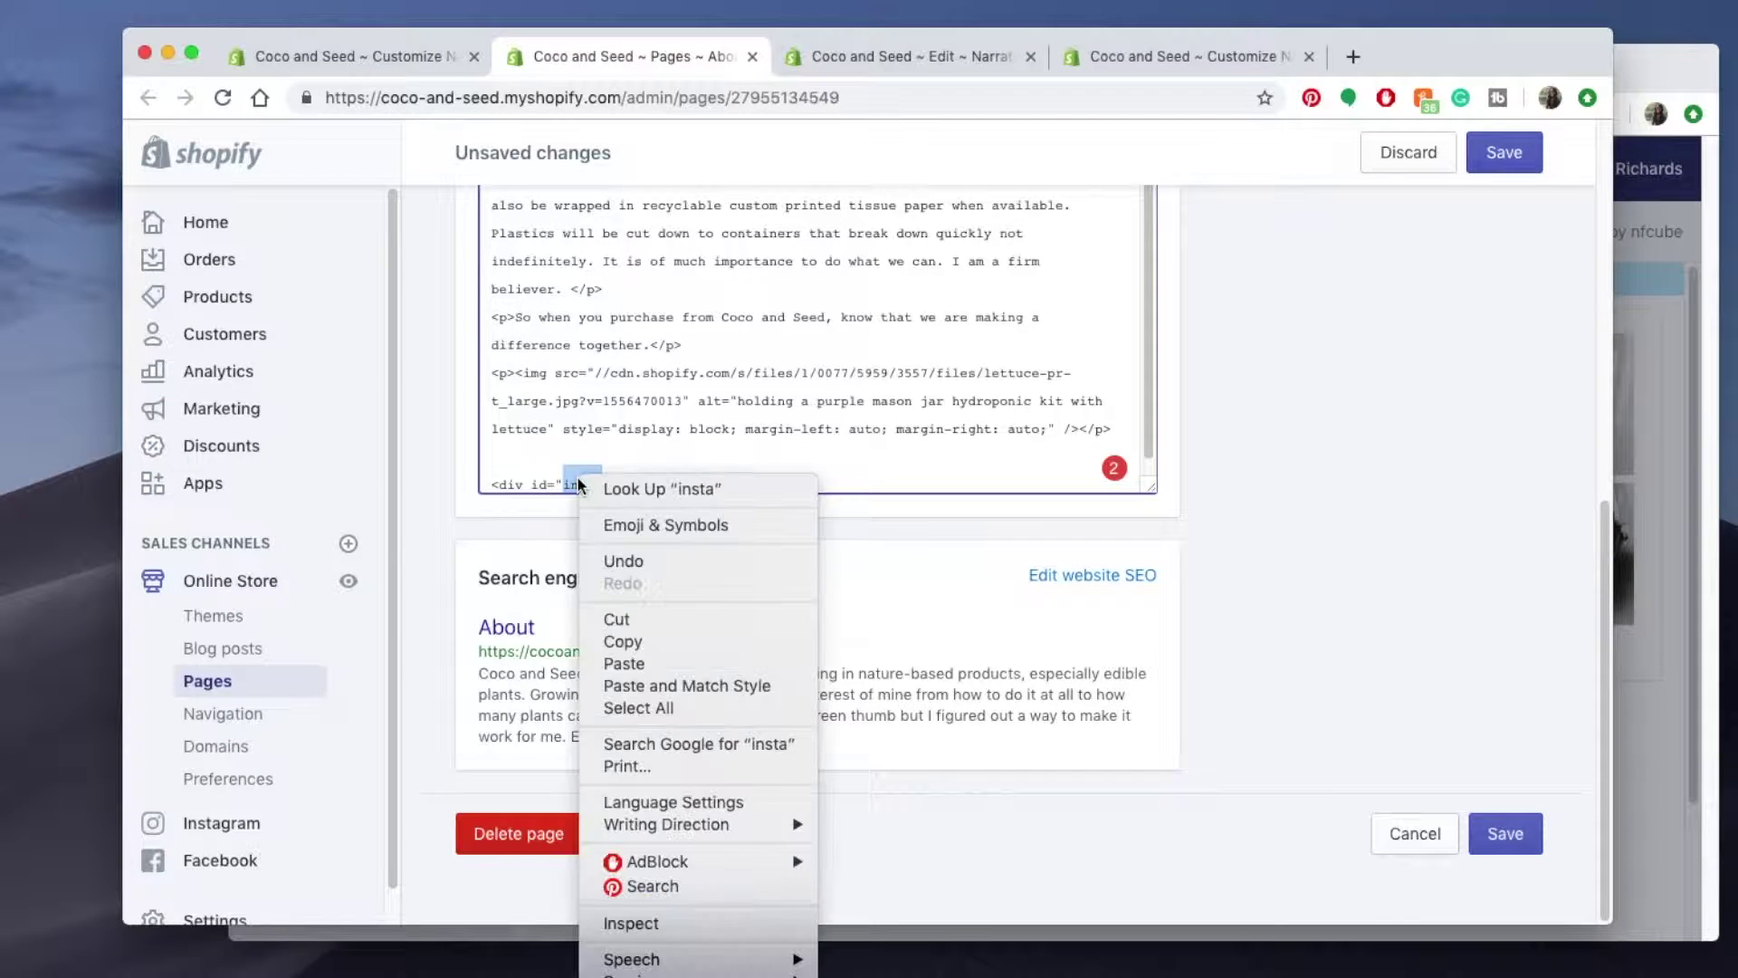
pyautogui.click(660, 672)
# Insert an empty paragraph tag line above the insta-feed div.
pyautogui.click(767, 479)
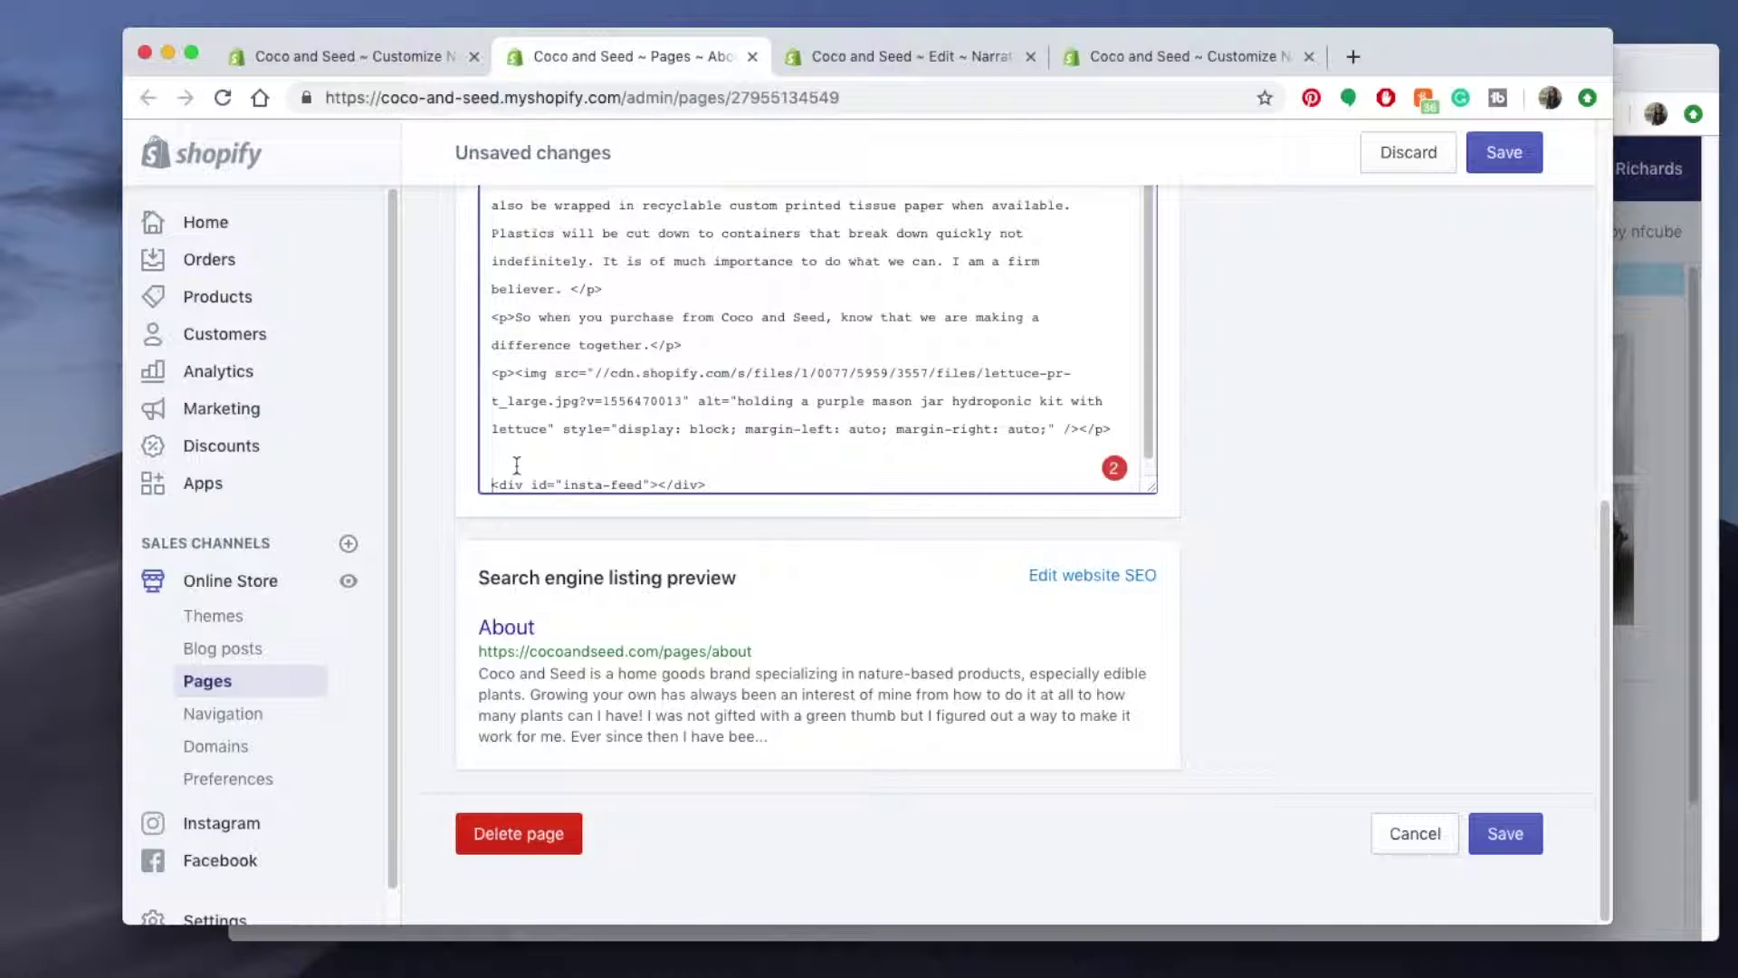
pyautogui.press('Return')
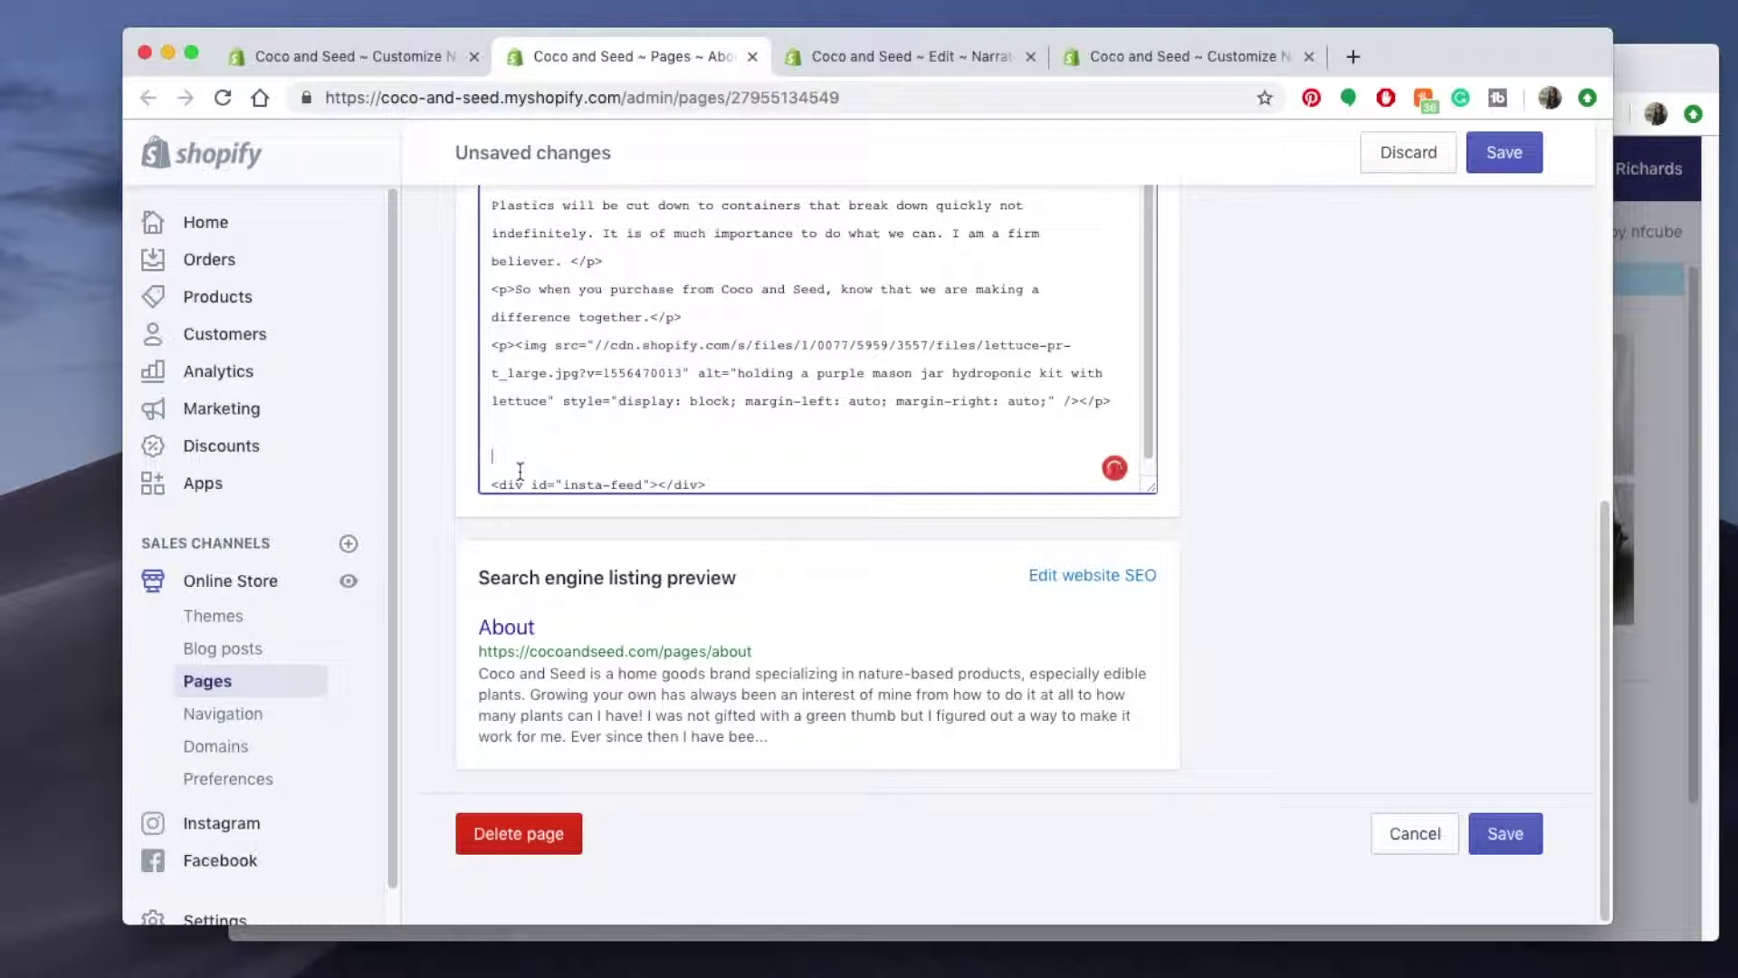
pyautogui.write('<p>')
pyautogui.write('</p>')
# Write 'Follow On Insta' in the empty paragraph and change its tags to h3.
pyautogui.click(514, 456)
pyautogui.write('Fo')
pyautogui.write('llow O')
pyautogui.write('n Insta')
pyautogui.click(503, 455)
pyautogui.write('h3')
pyautogui.click(668, 456)
pyautogui.moveTo(604, 494); pyautogui.dragTo(745, 453)
# Save the About page and check the Follow On Insta heading in its content.
pyautogui.click(1518, 837)
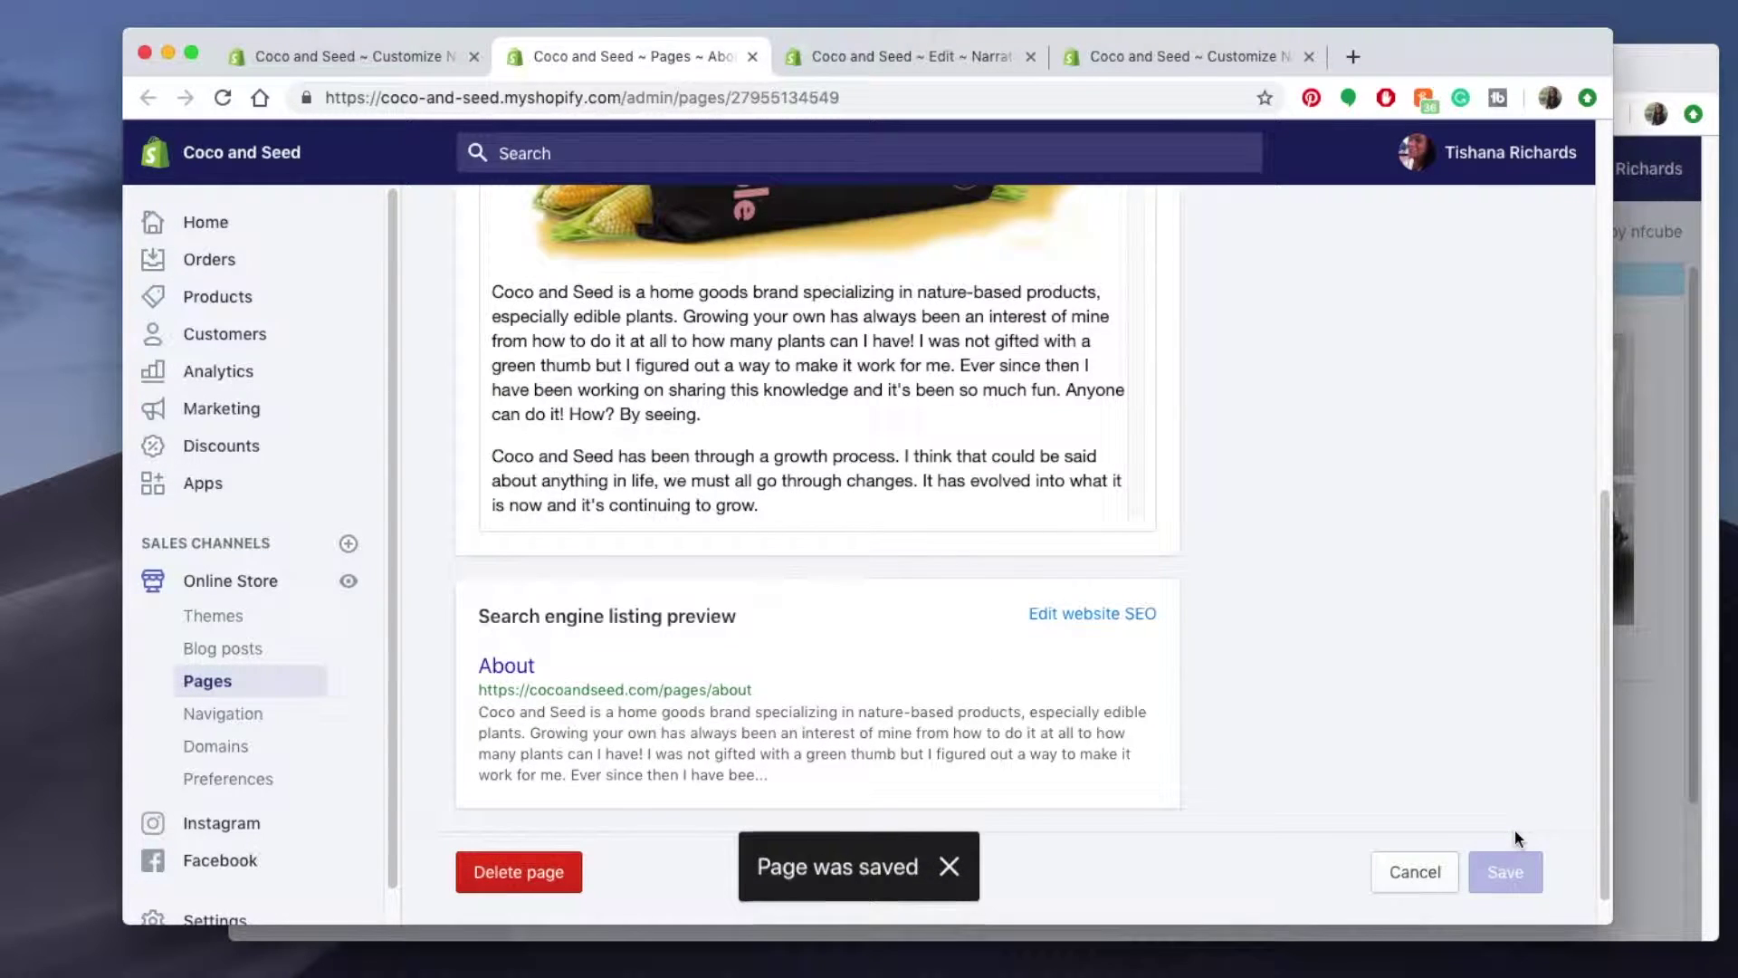
pyautogui.scroll(-5, 815, 362)
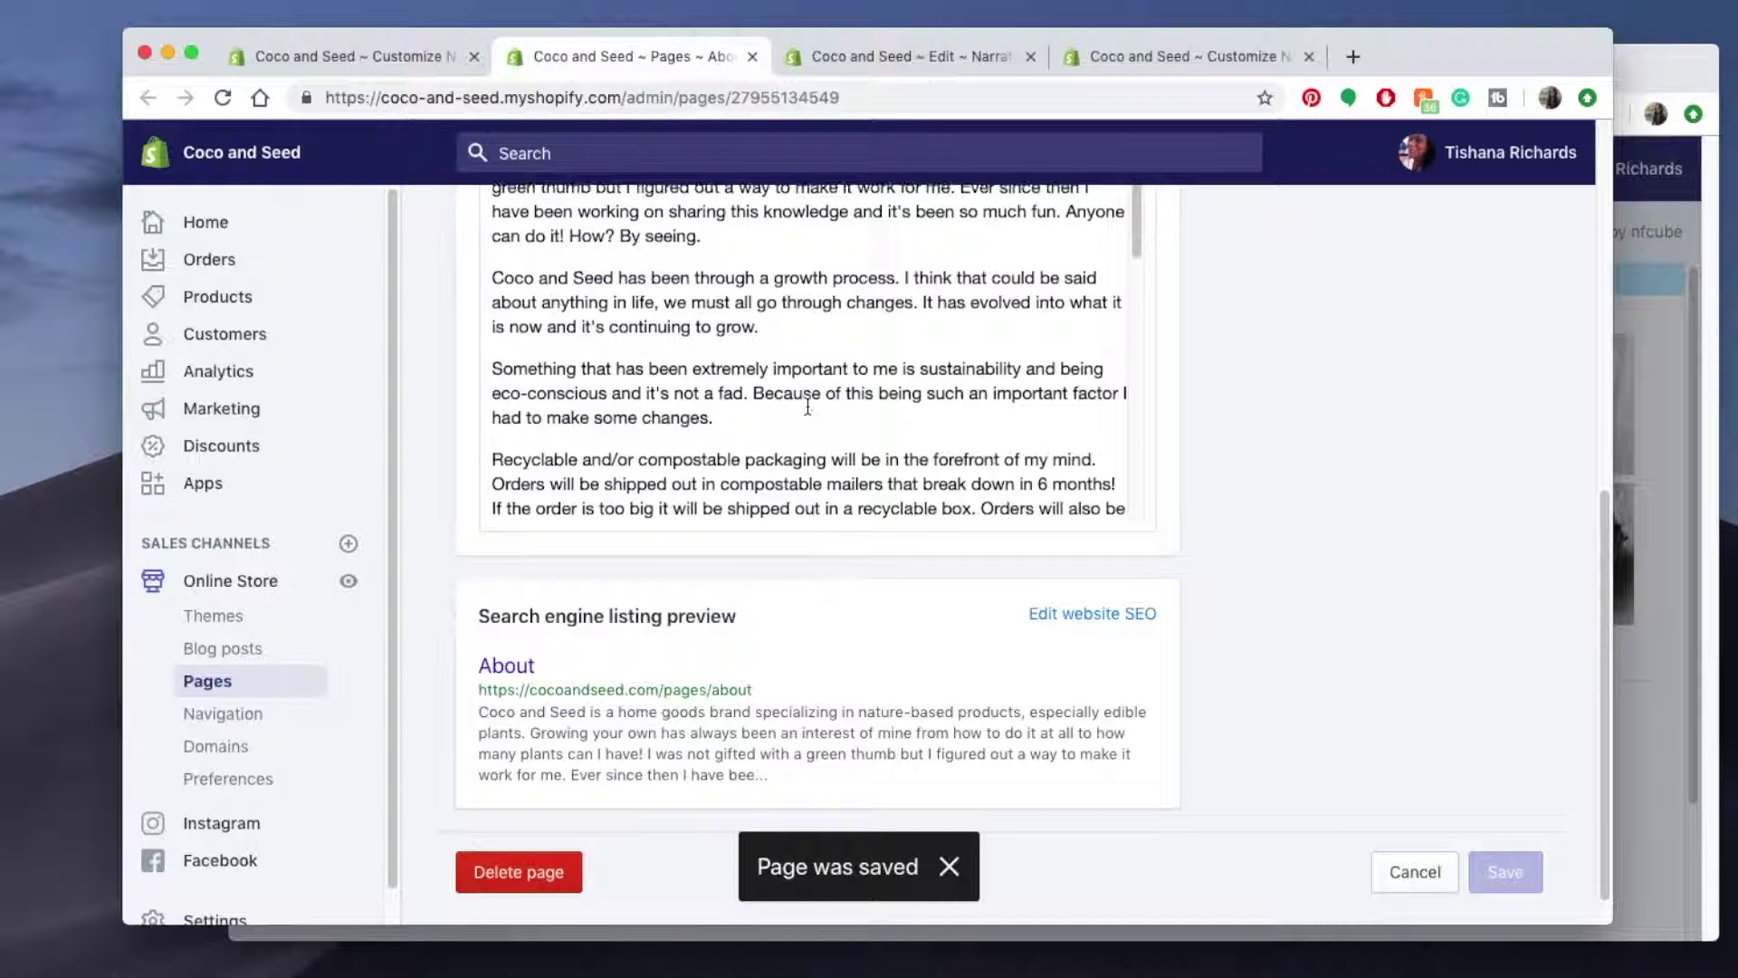
pyautogui.scroll(-5, 814, 362)
pyautogui.scroll(-5, 815, 362)
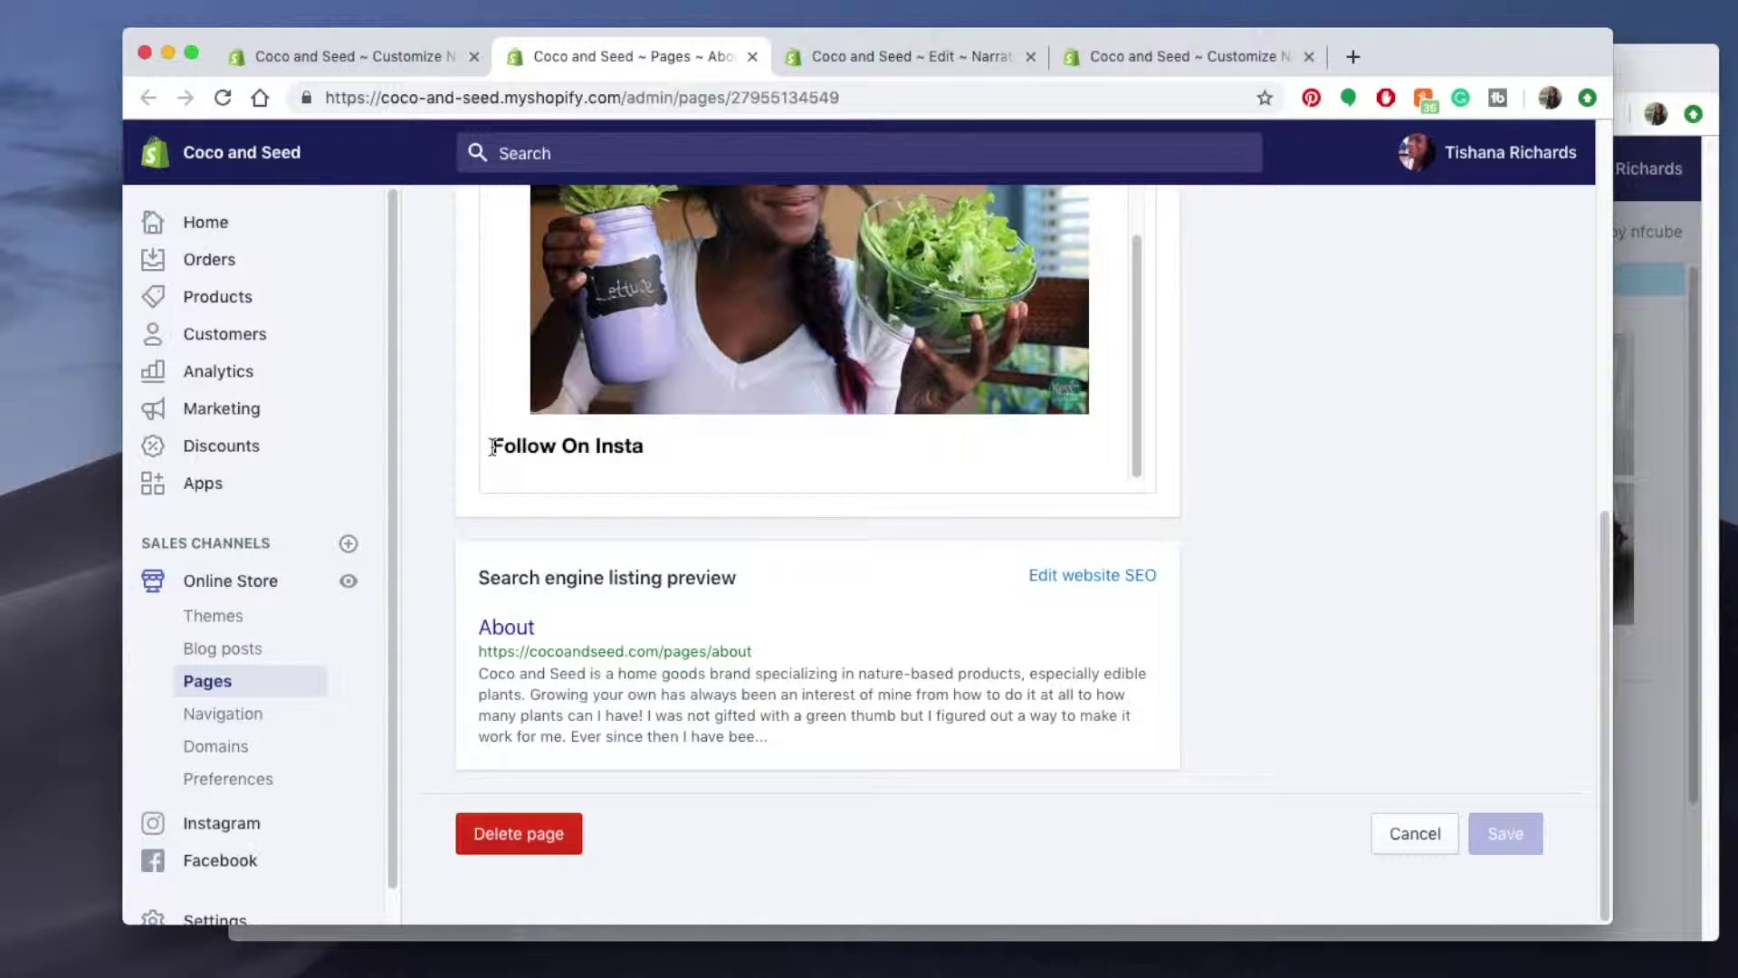
pyautogui.moveTo(491, 448); pyautogui.dragTo(928, 439)
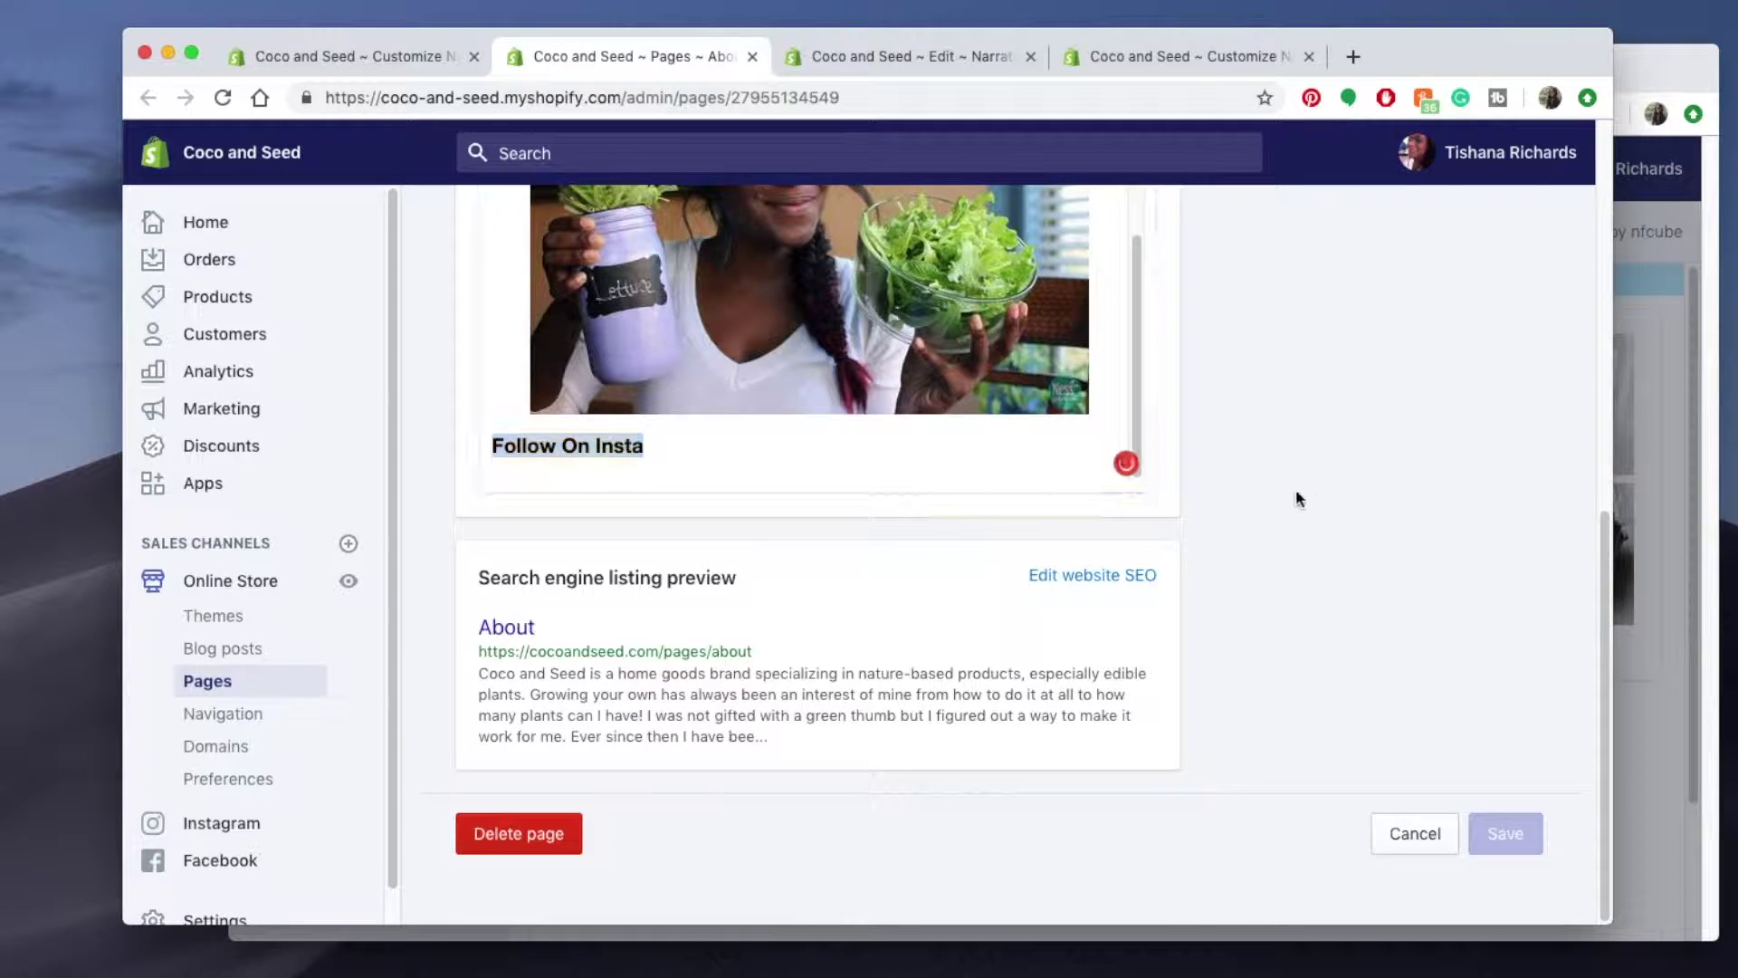
# View the live About page and scroll to the Instagram photo grid.
pyautogui.click(634, 316)
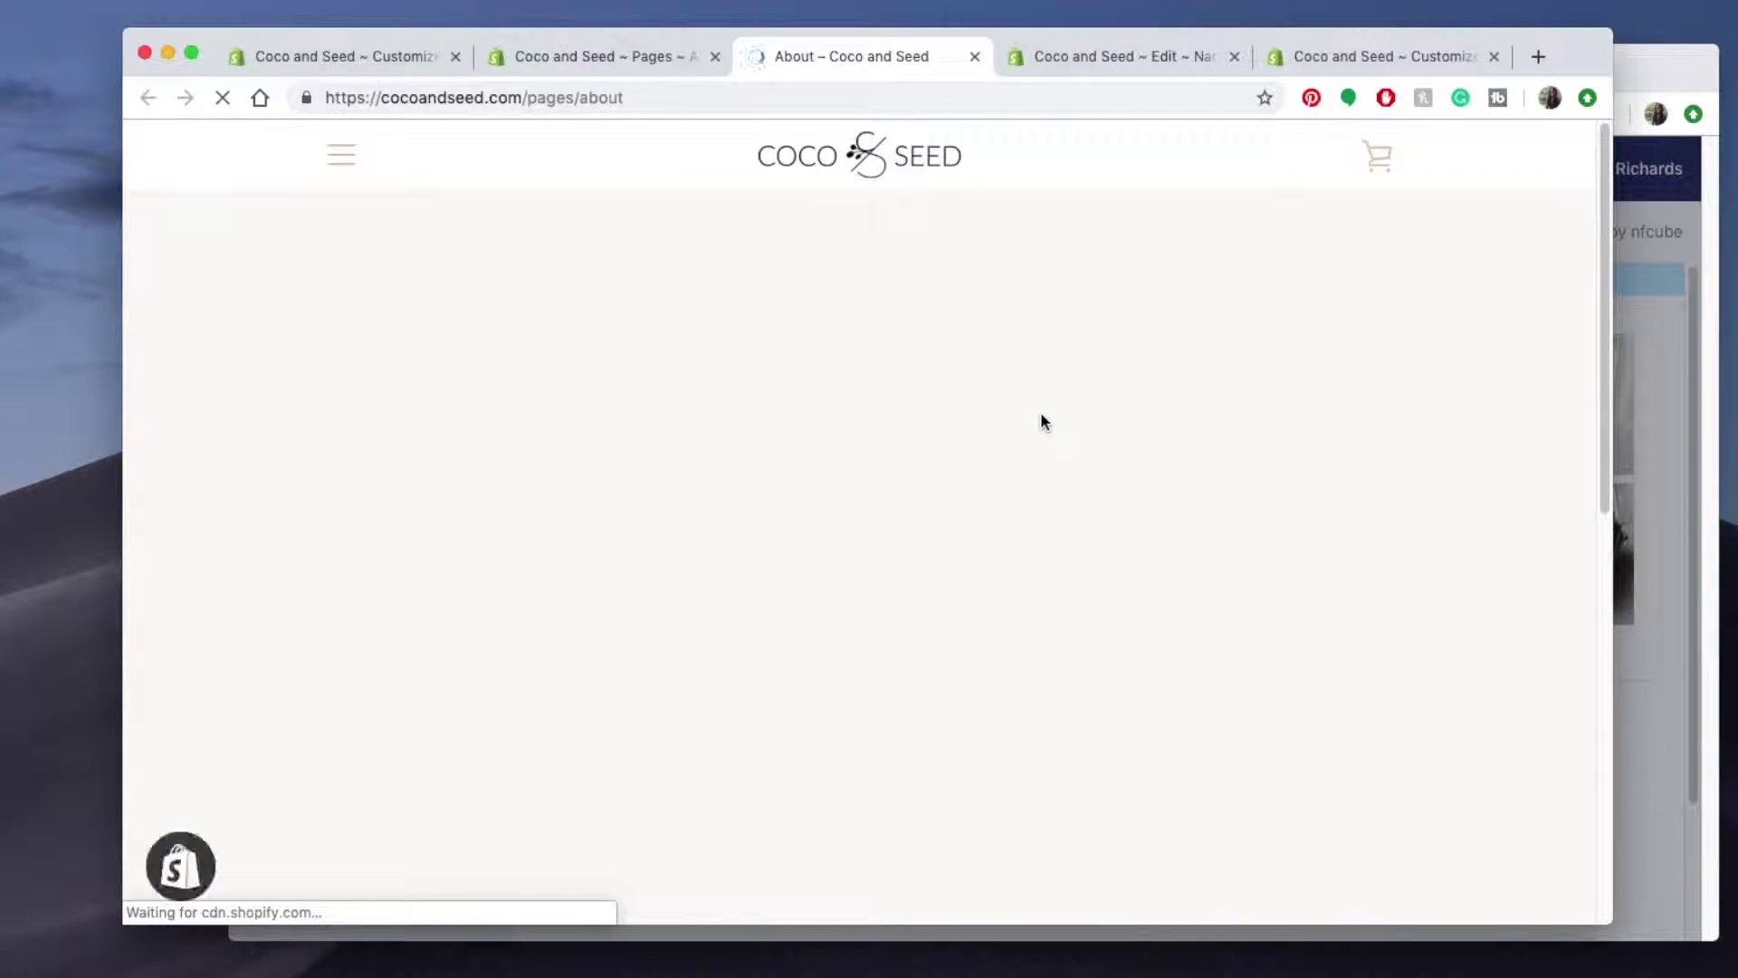
pyautogui.scroll(-5, 1179, 465)
pyautogui.scroll(-8, 1252, 487)
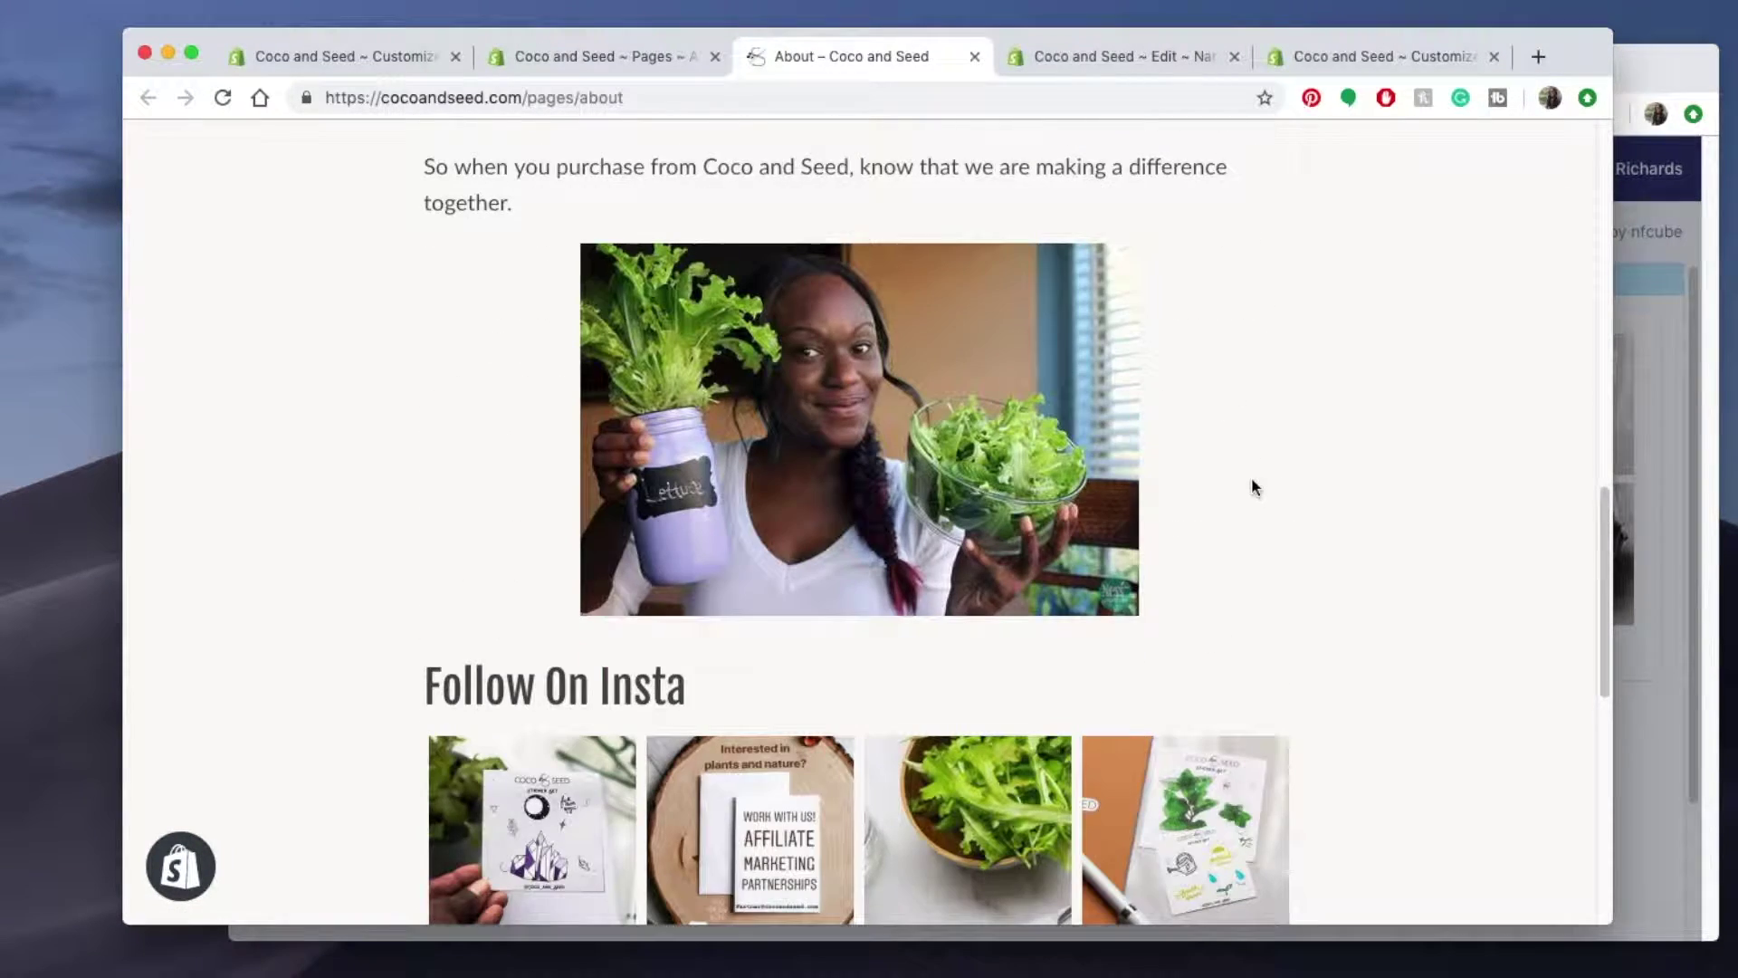
pyautogui.scroll(-4, 1257, 486)
pyautogui.scroll(-3, 1259, 484)
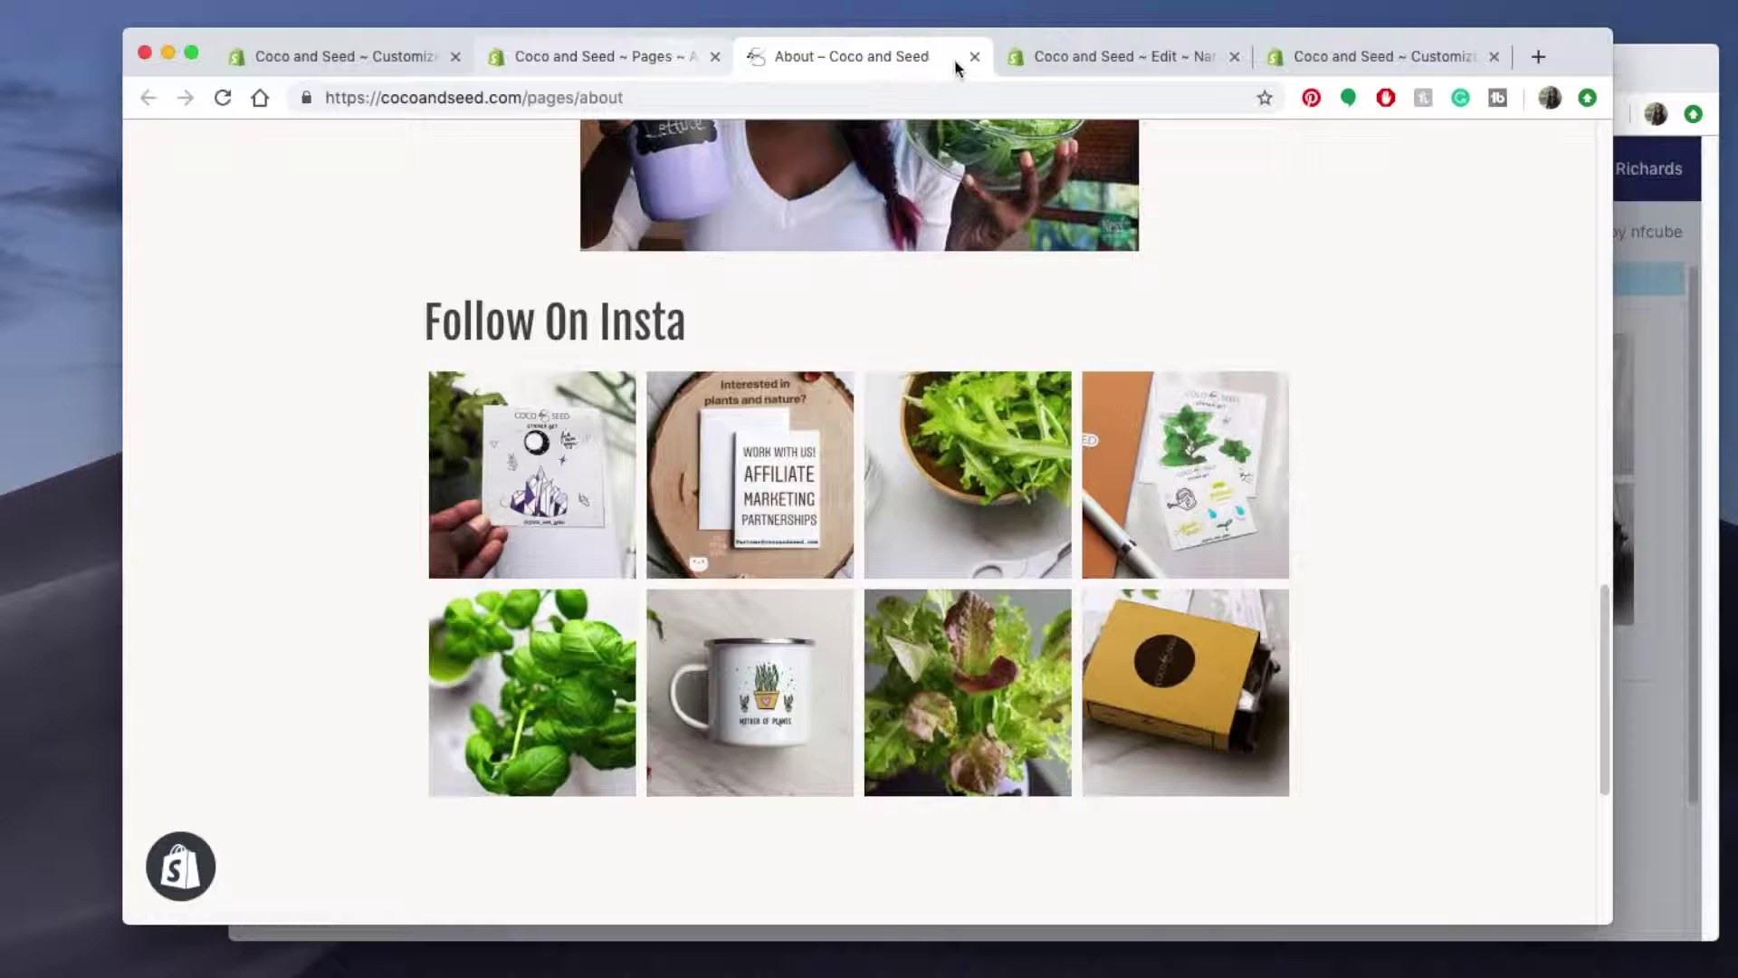
# Go to the theme customizer and preview the 404 page.
pyautogui.click(975, 57)
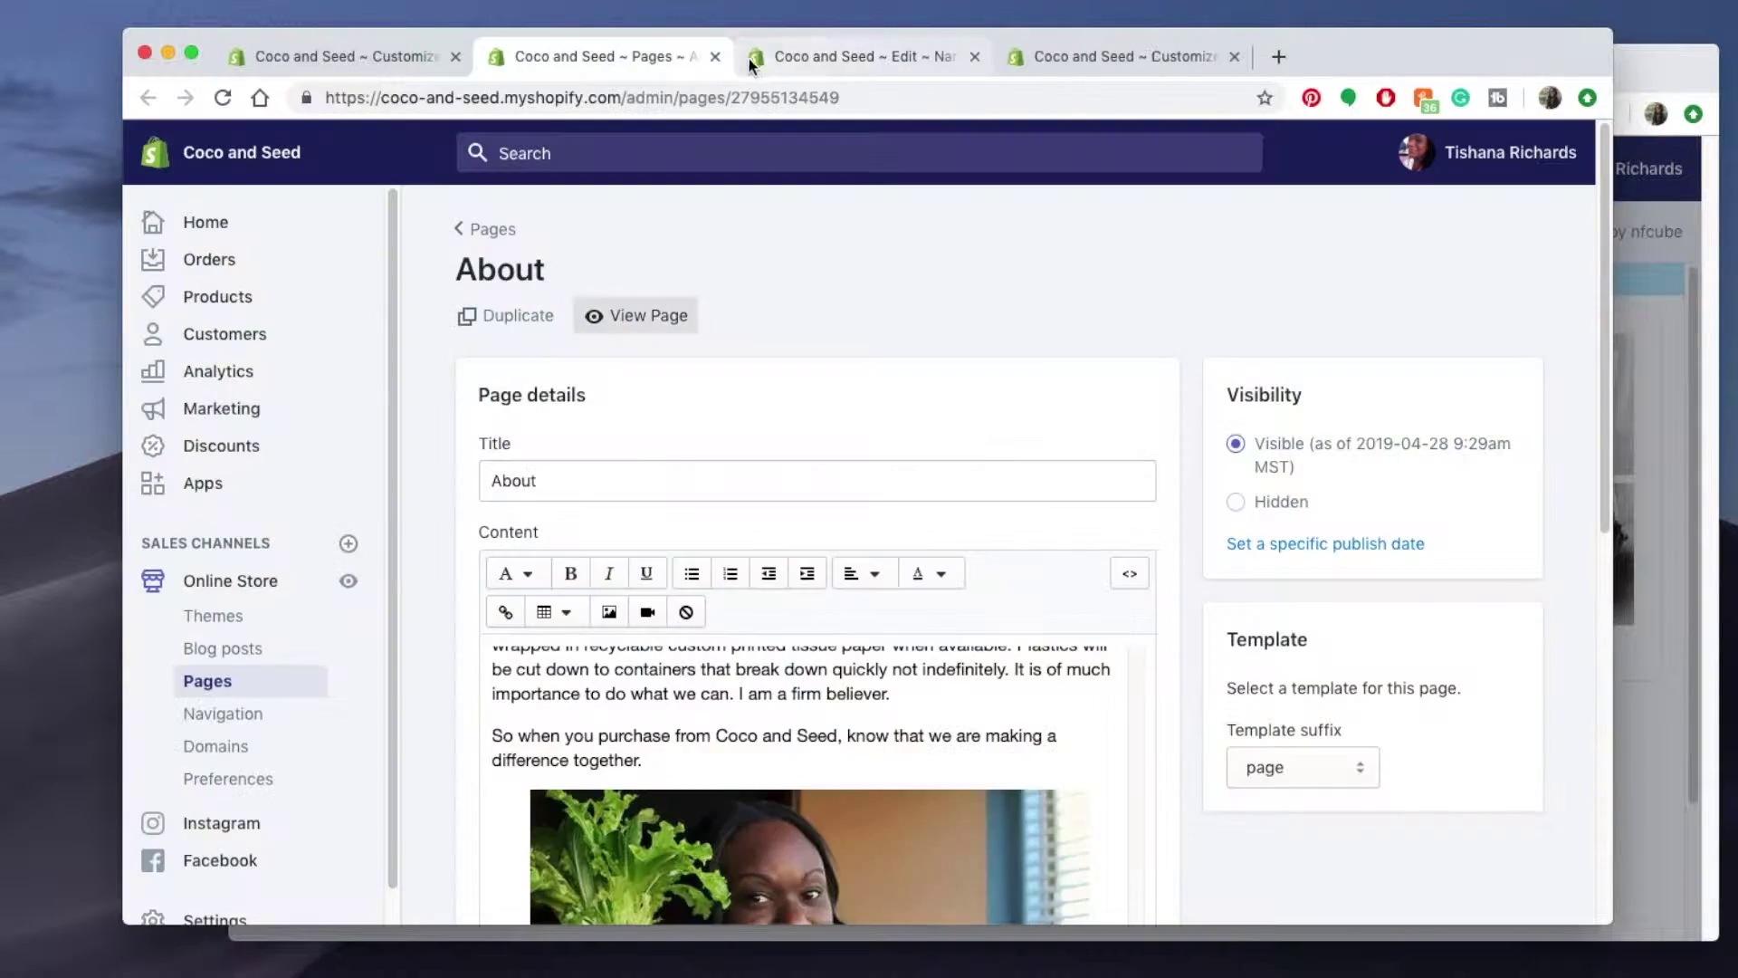
pyautogui.click(985, 58)
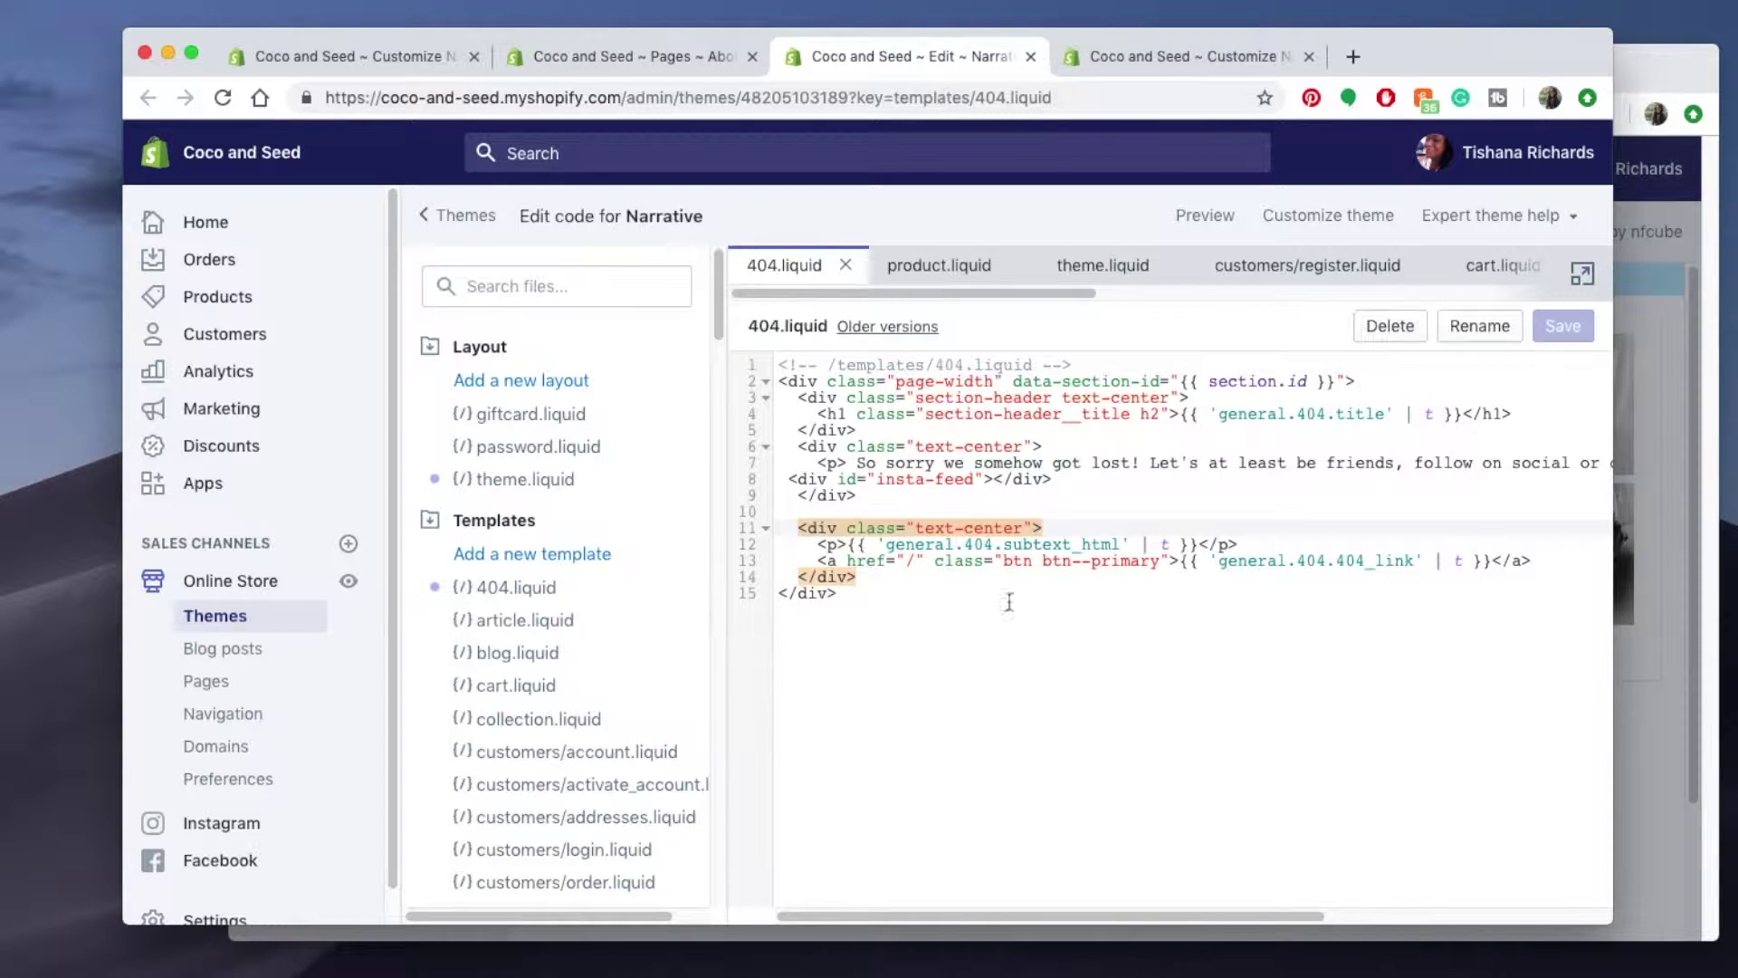
pyautogui.click(637, 54)
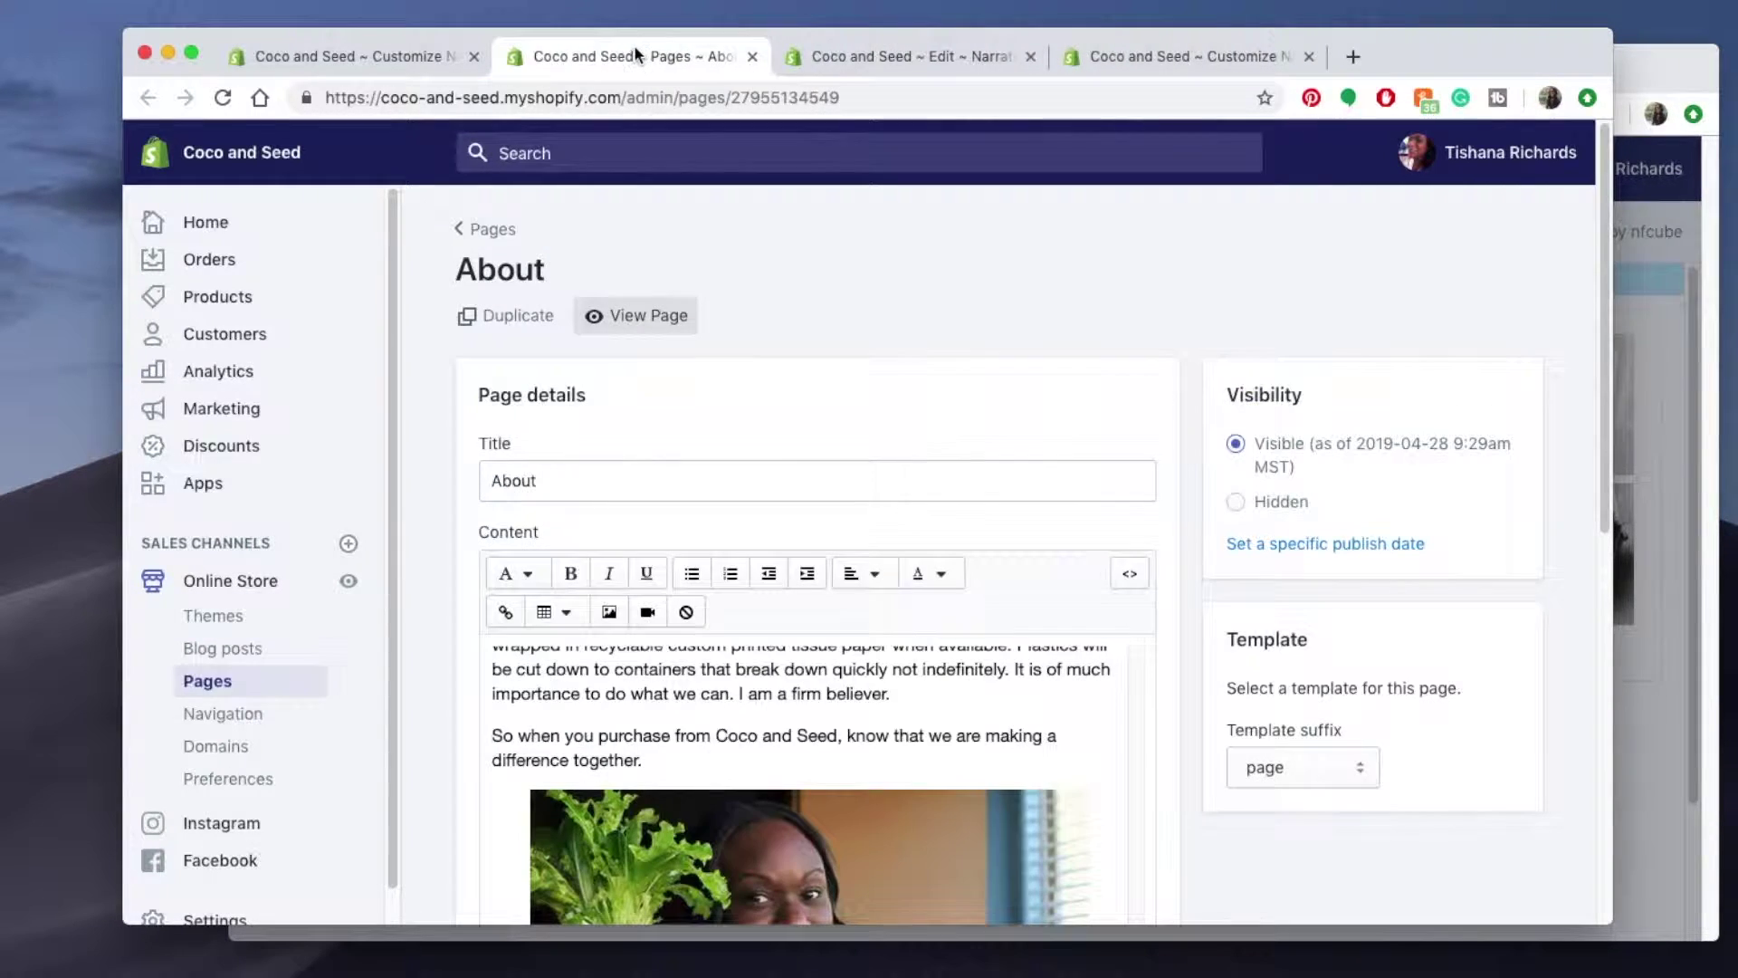
pyautogui.click(344, 56)
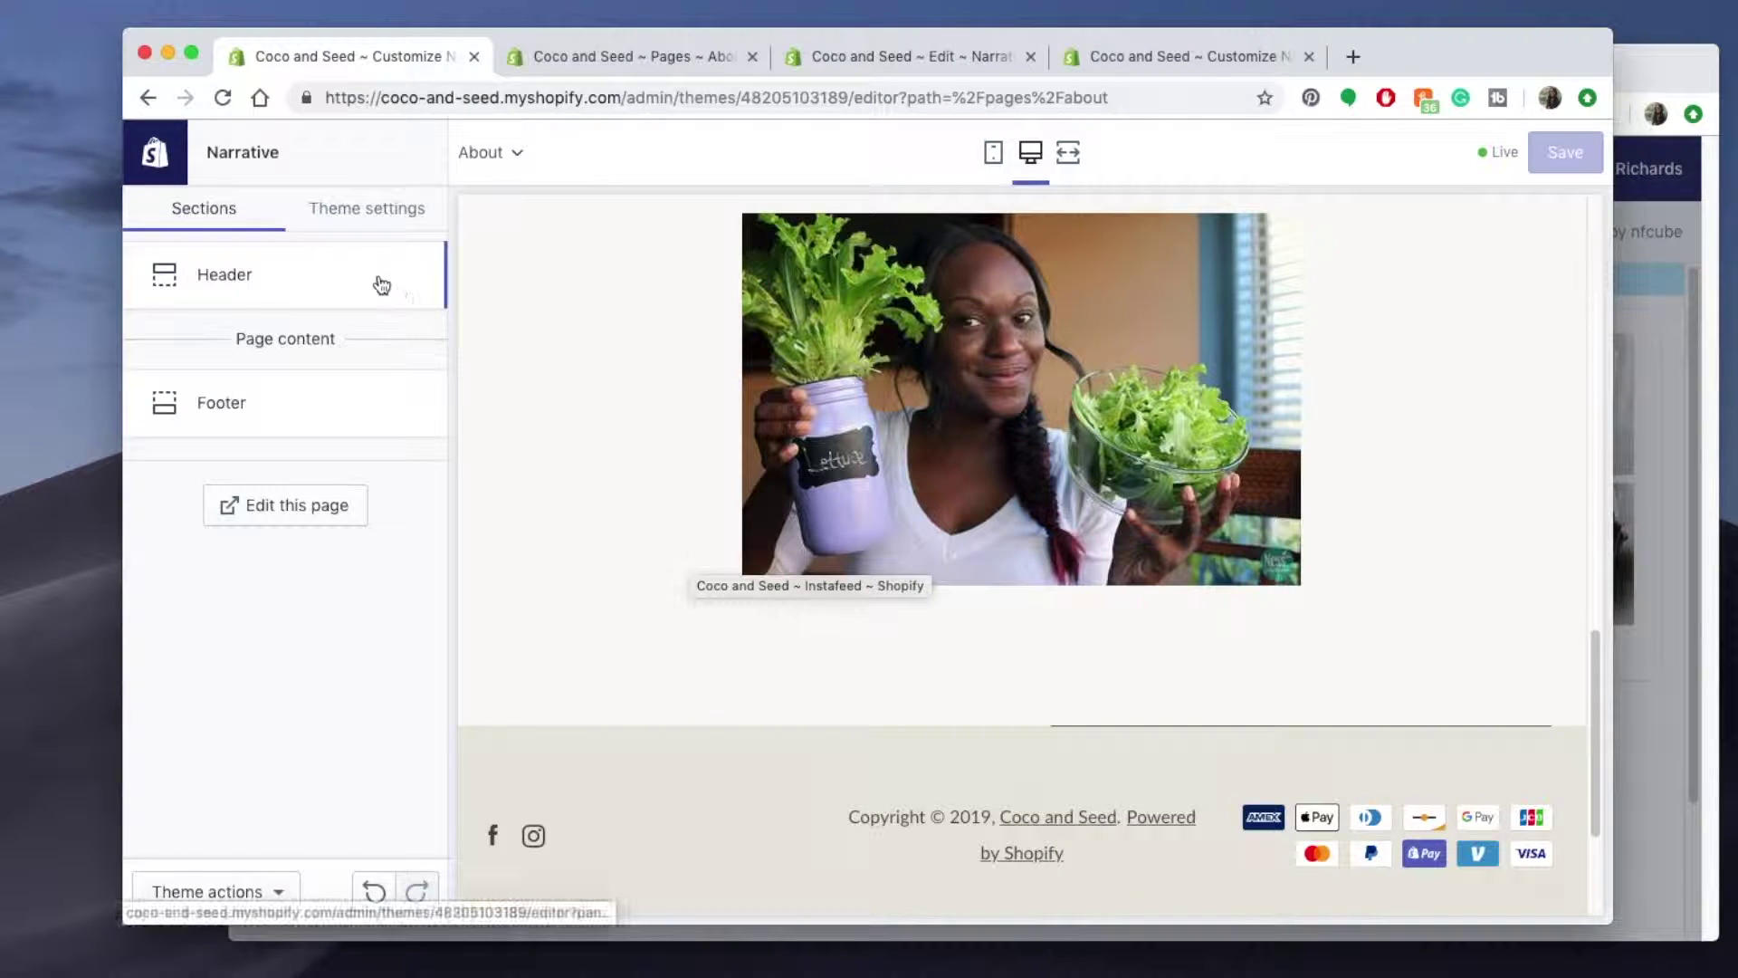
pyautogui.click(516, 150)
pyautogui.click(527, 403)
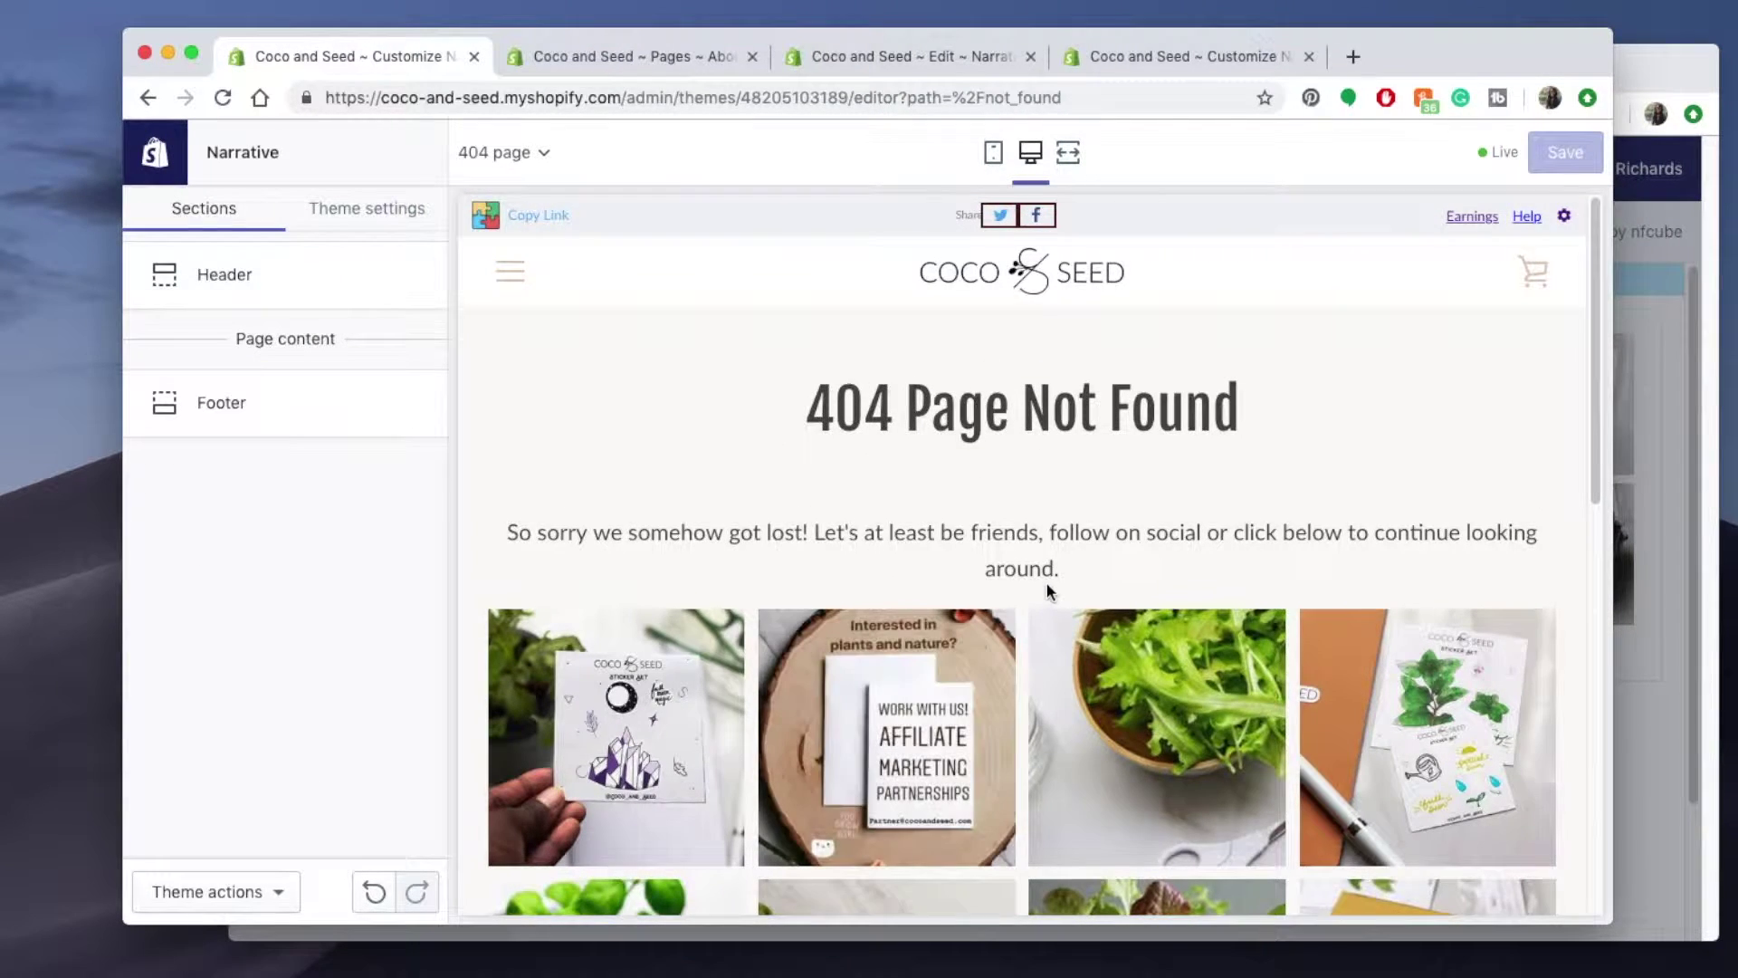
# Scroll the 404 preview to confirm the Instagram grid below the apology message.
pyautogui.scroll(-3, 1049, 590)
pyautogui.scroll(-2, 999, 543)
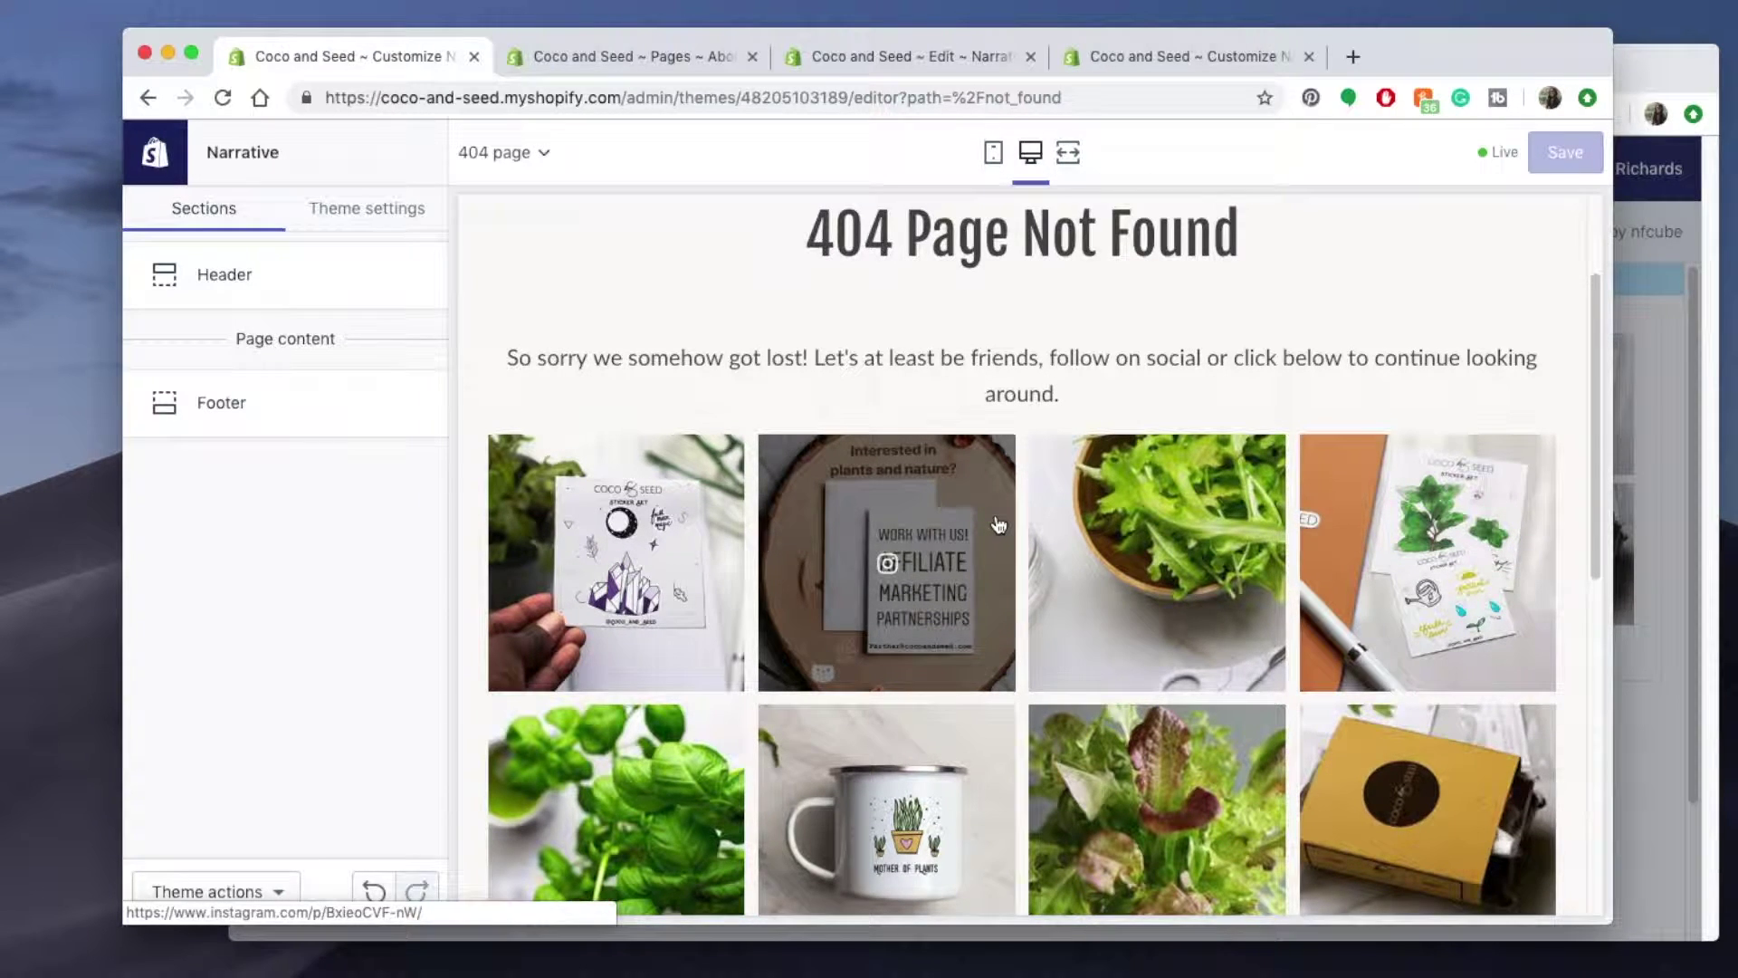
pyautogui.scroll(-5, 1000, 525)
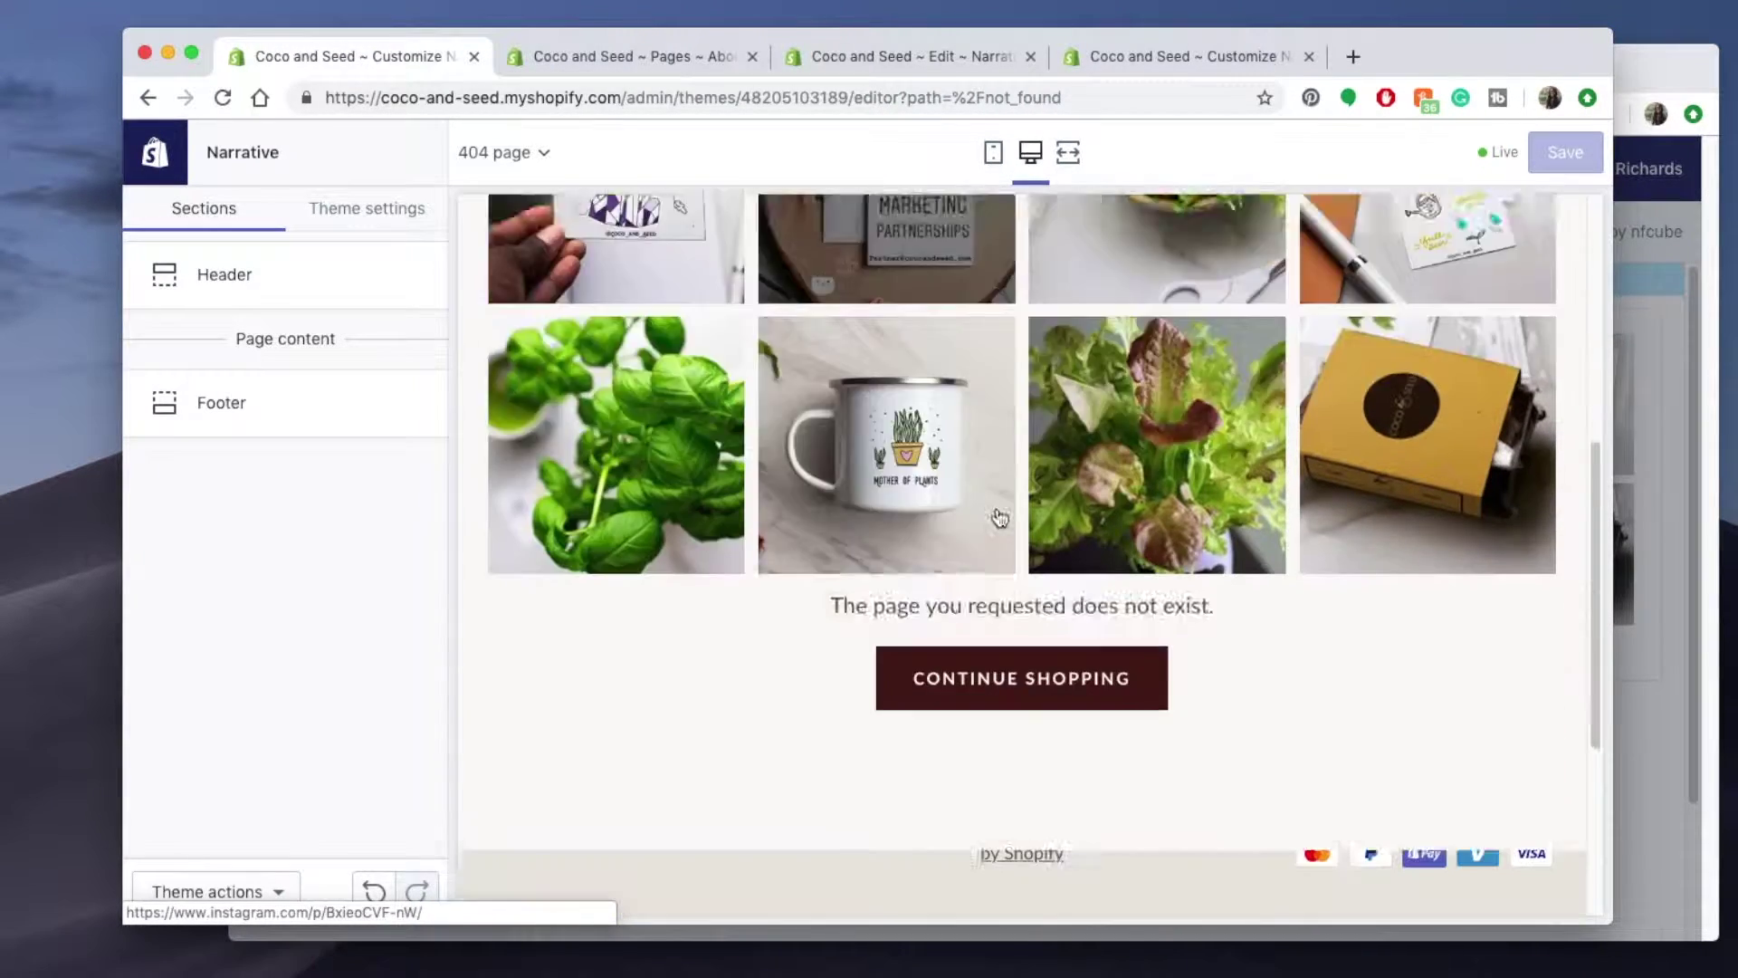
pyautogui.scroll(-3, 1002, 516)
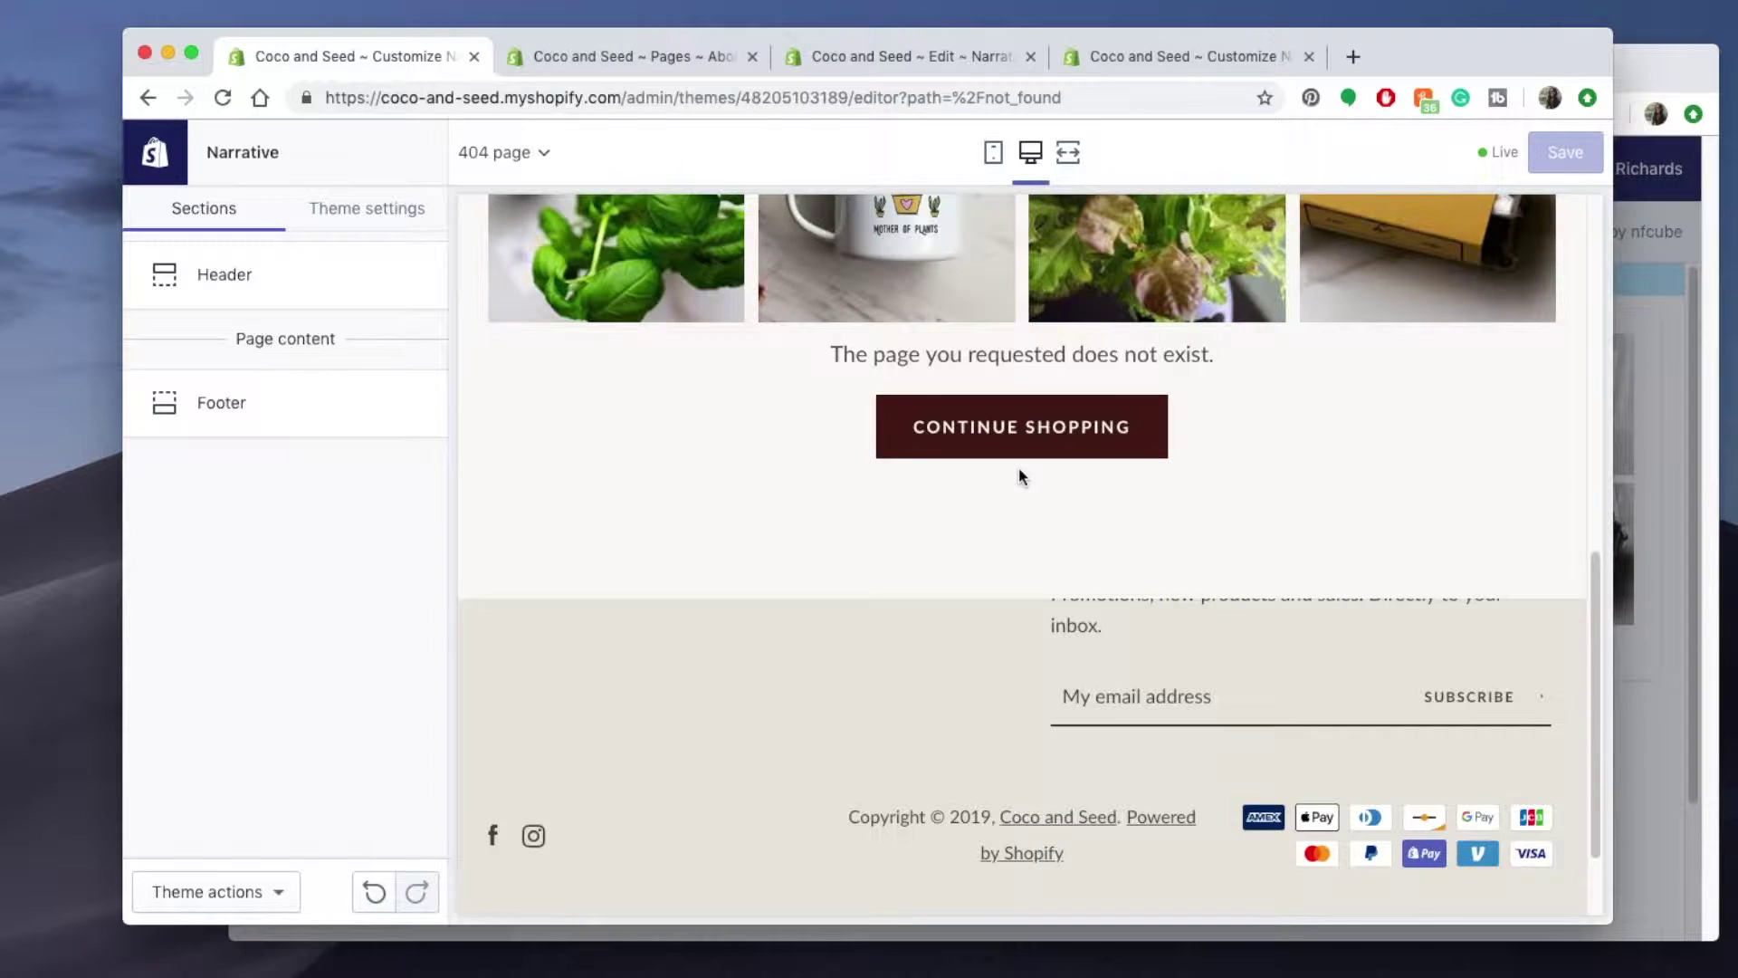
pyautogui.scroll(5, 1019, 483)
pyautogui.scroll(2, 1021, 489)
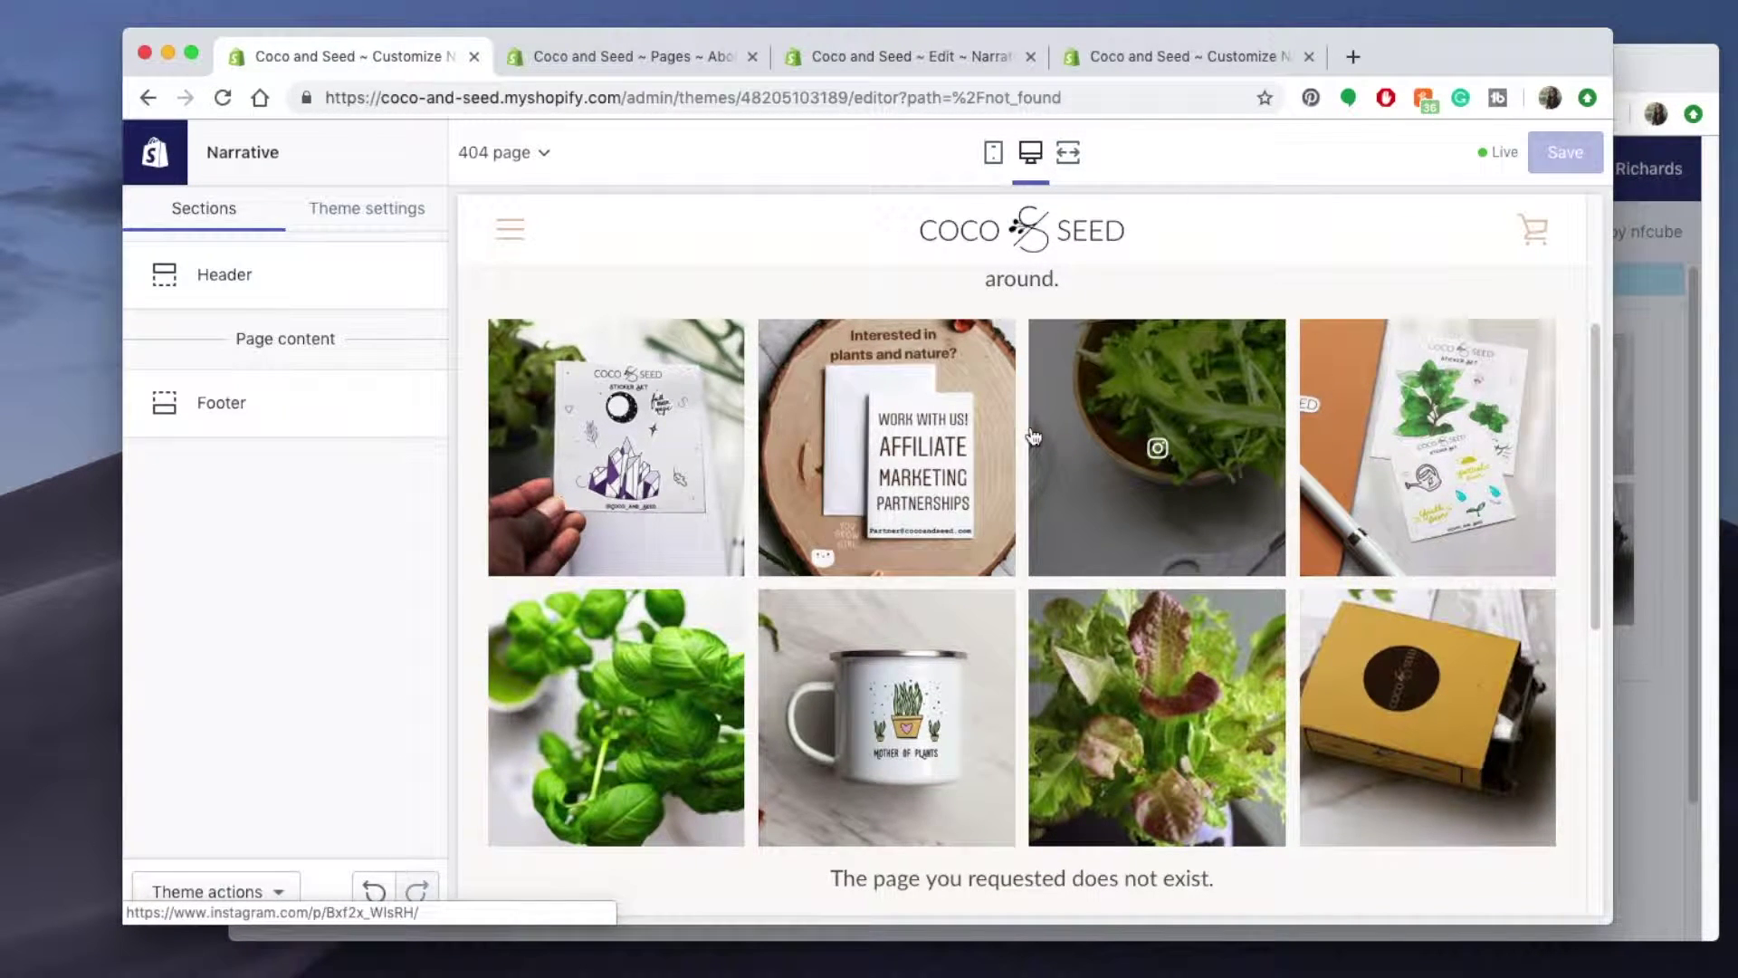
pyautogui.scroll(2, 1032, 432)
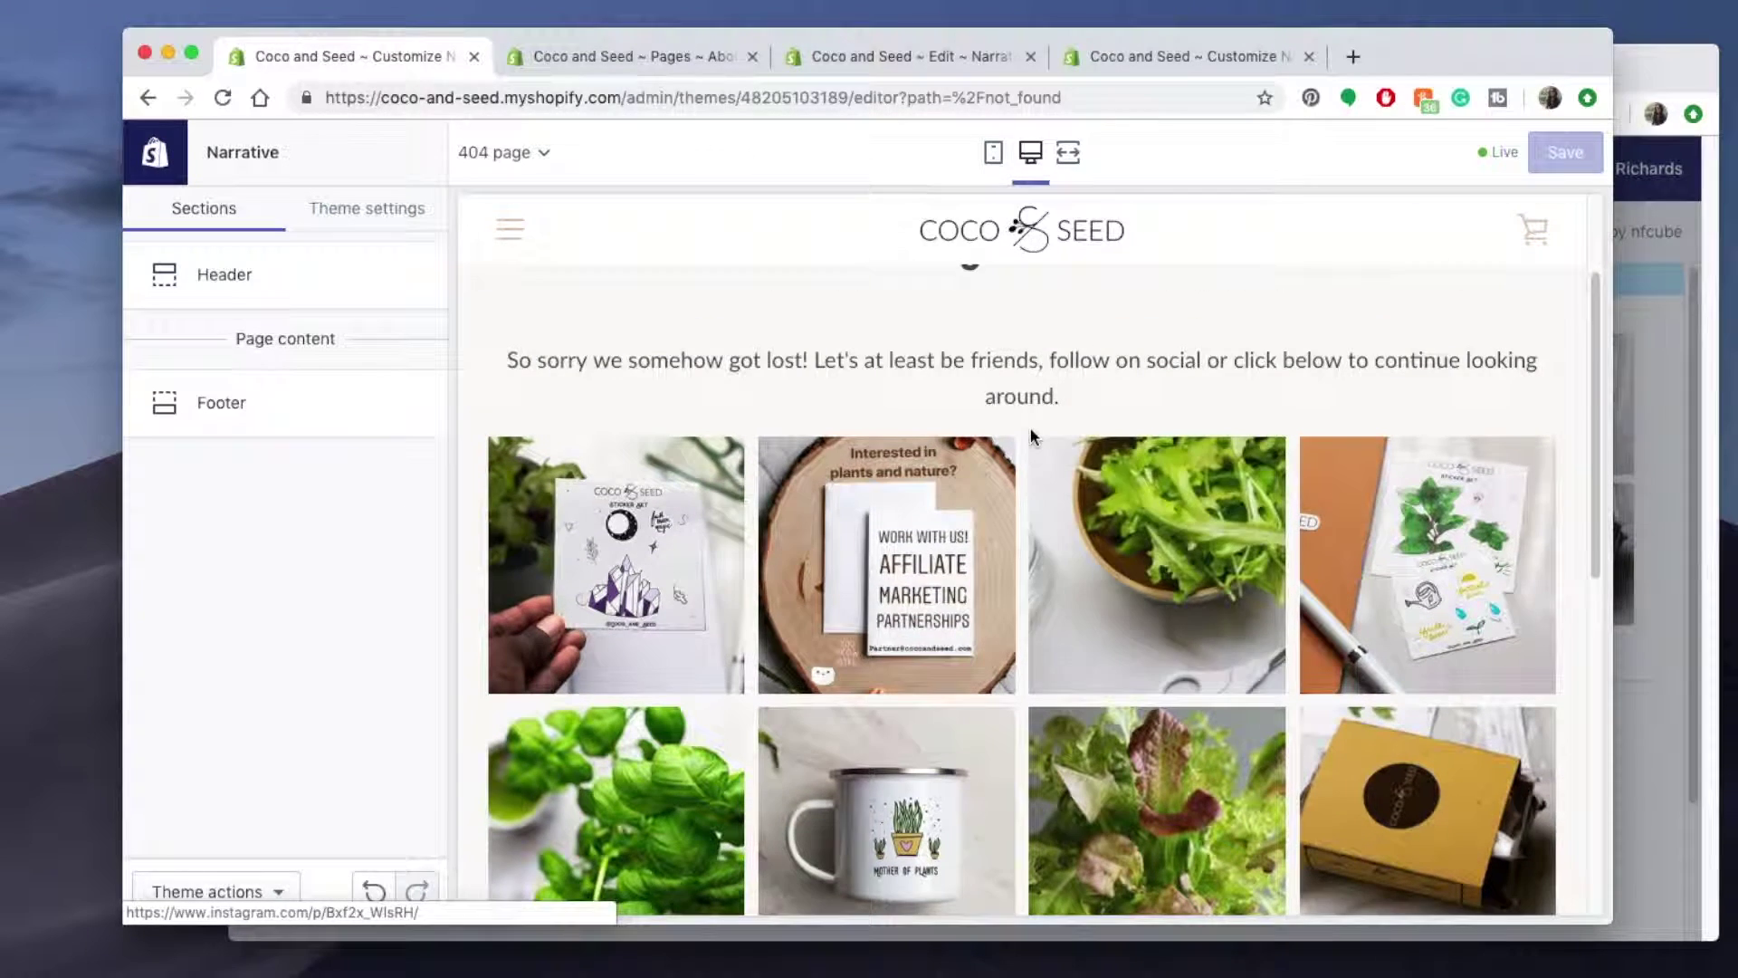
pyautogui.scroll(2, 996, 471)
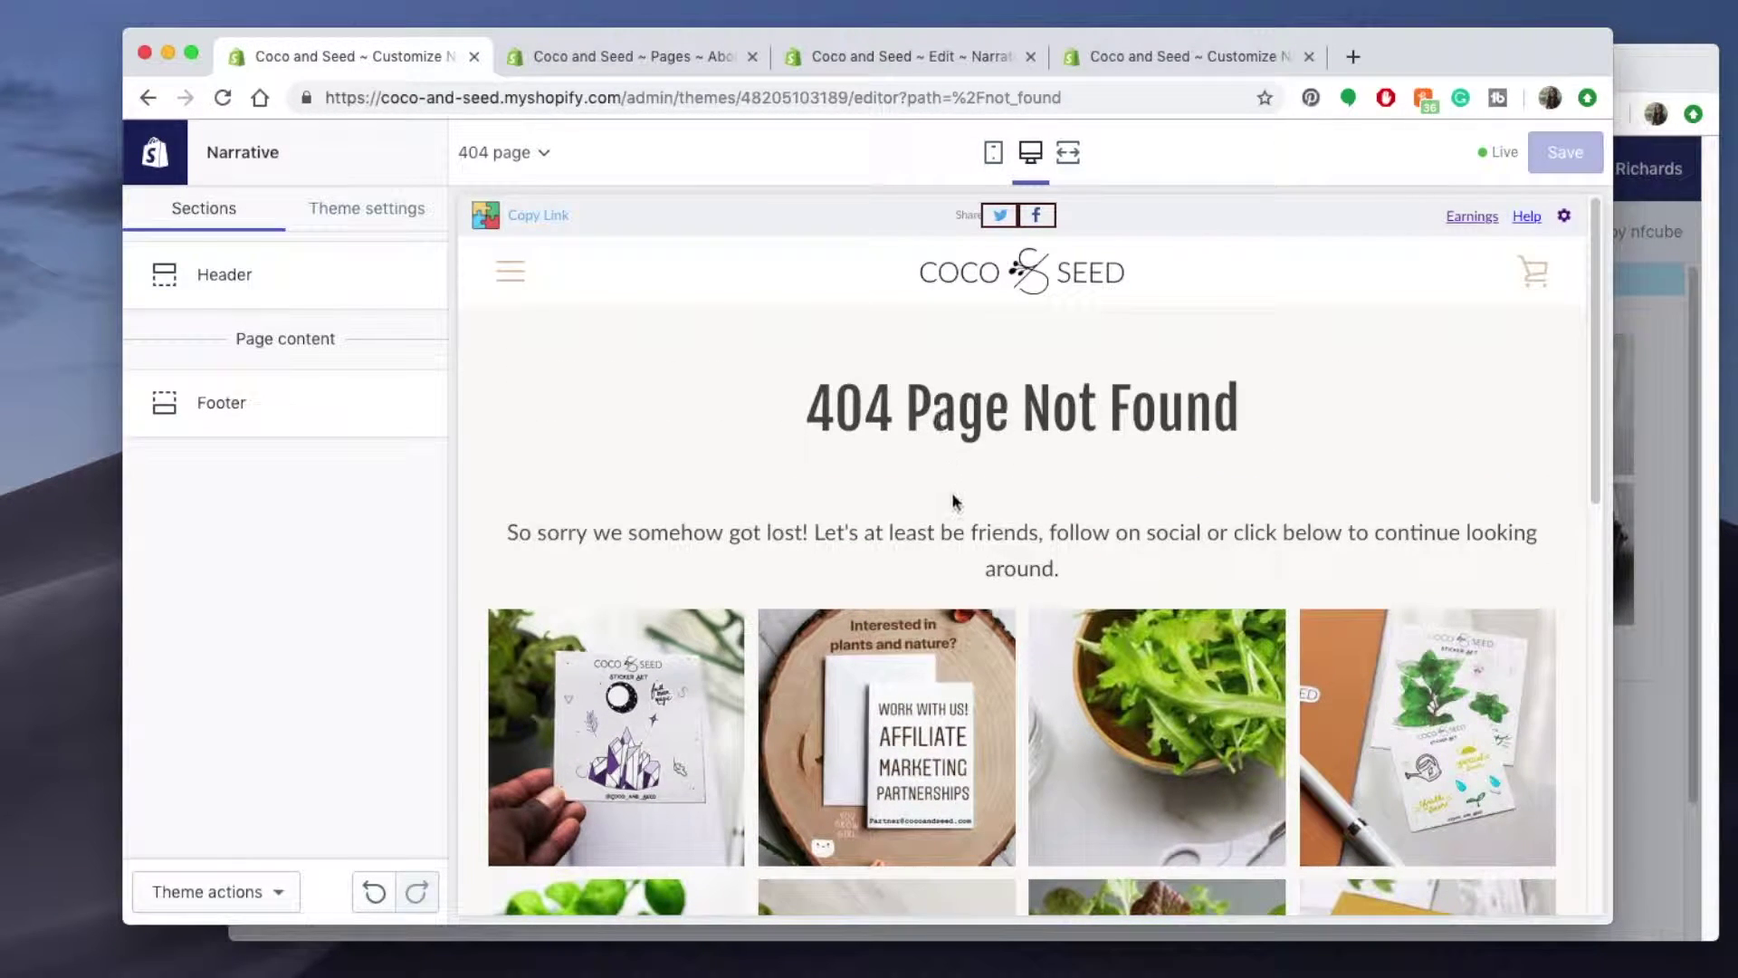
pyautogui.scroll(-1, 1046, 464)
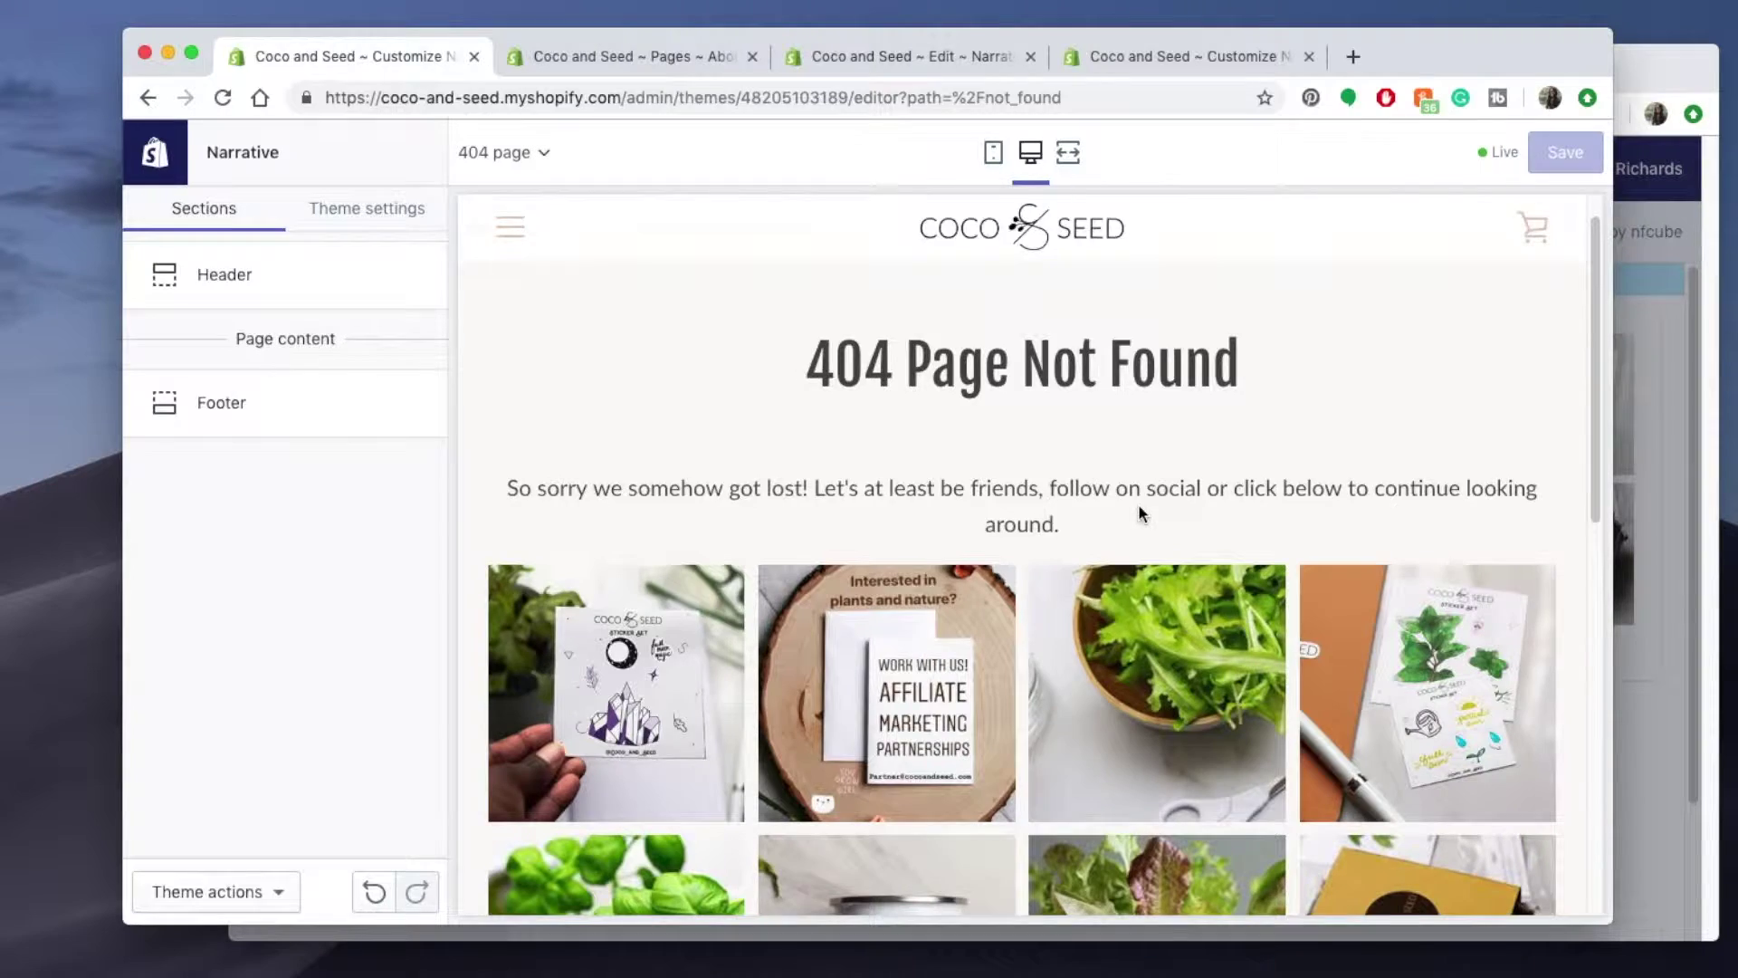
pyautogui.scroll(-5, 1139, 507)
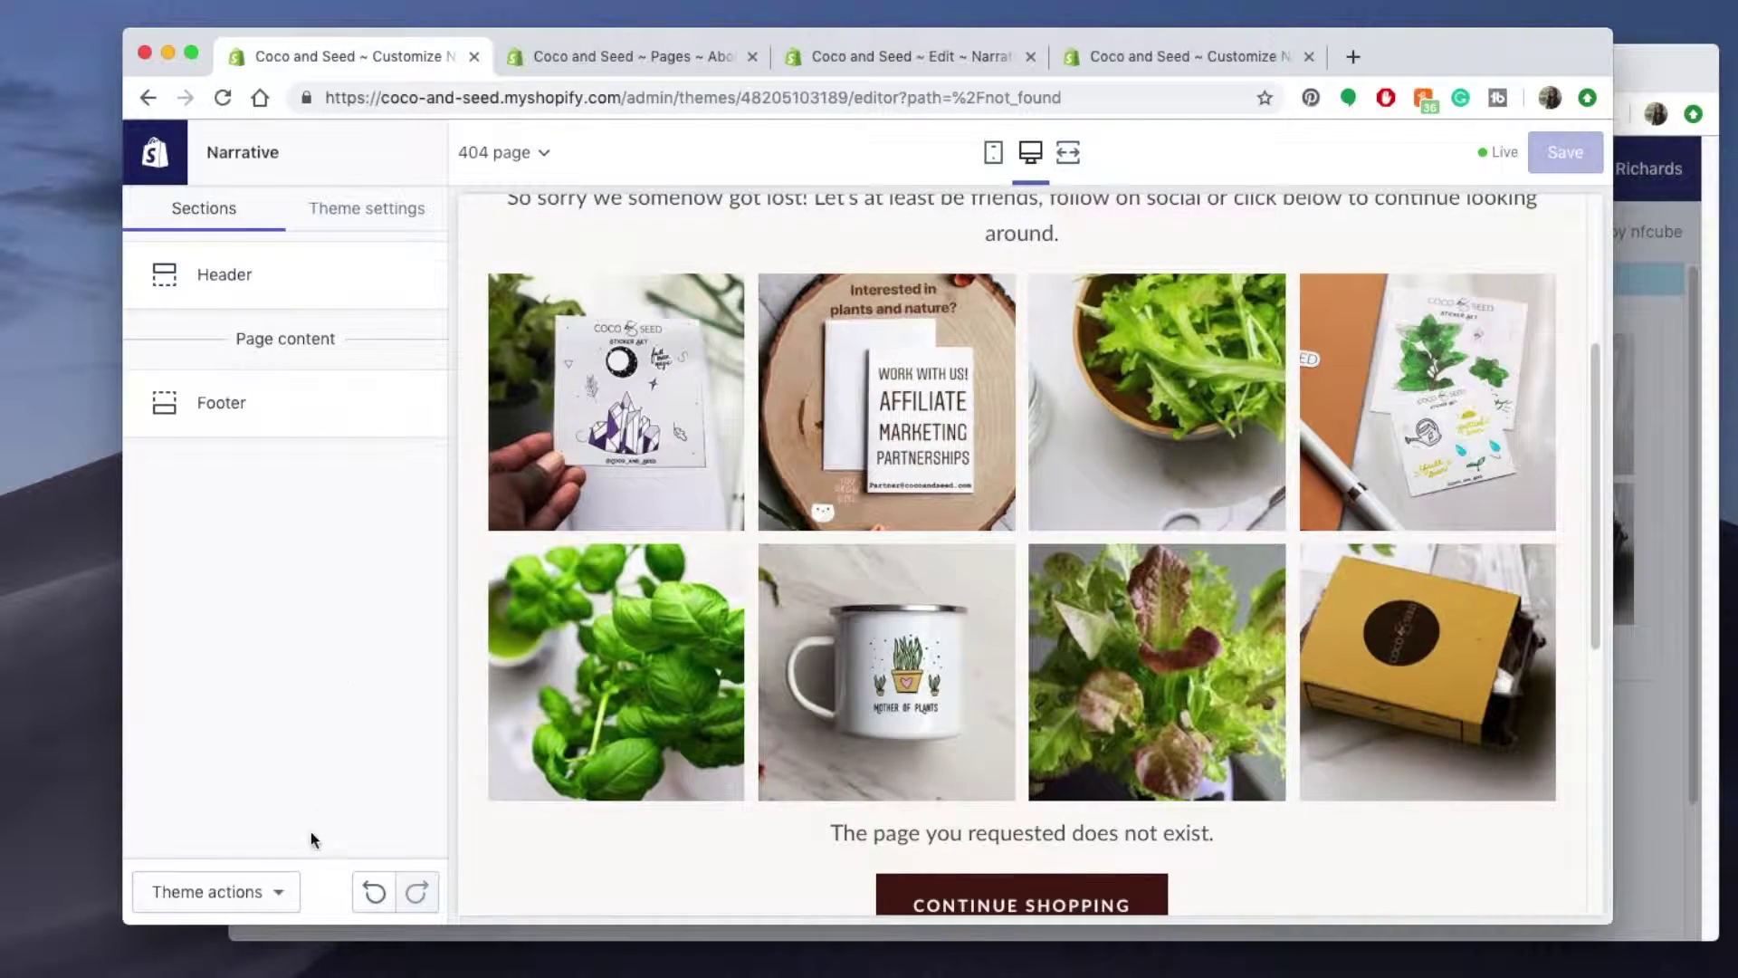
pyautogui.scroll(3, 598, 399)
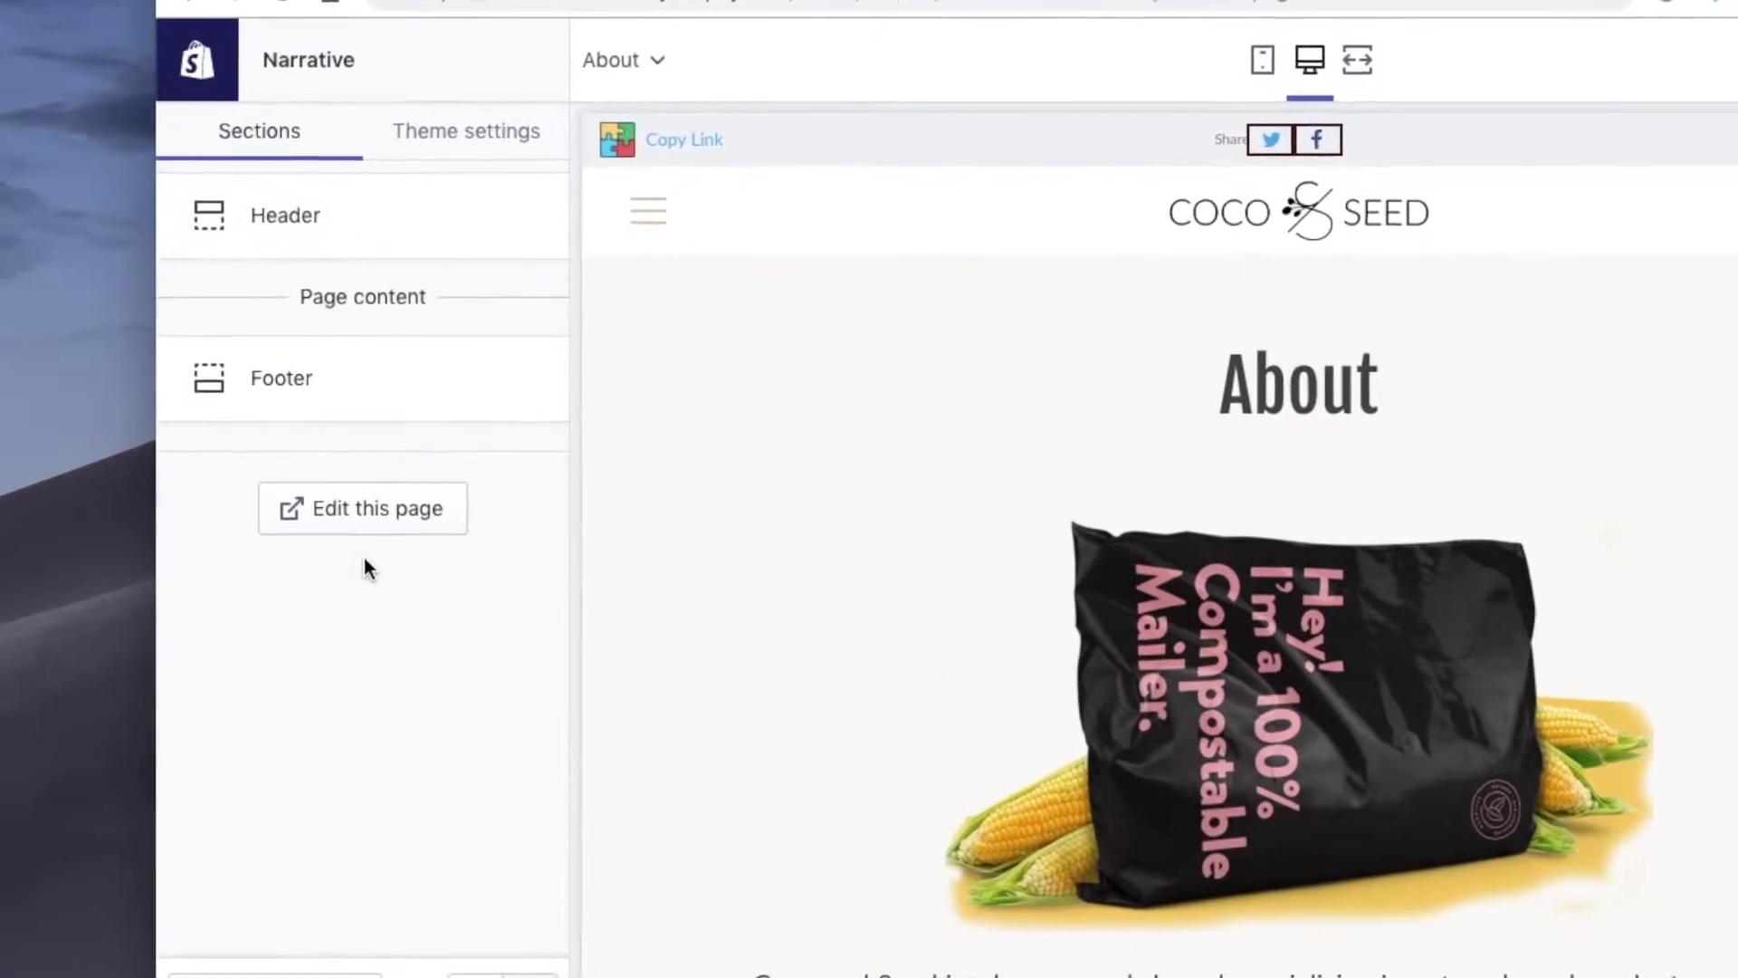
pyautogui.scroll(-5, 935, 552)
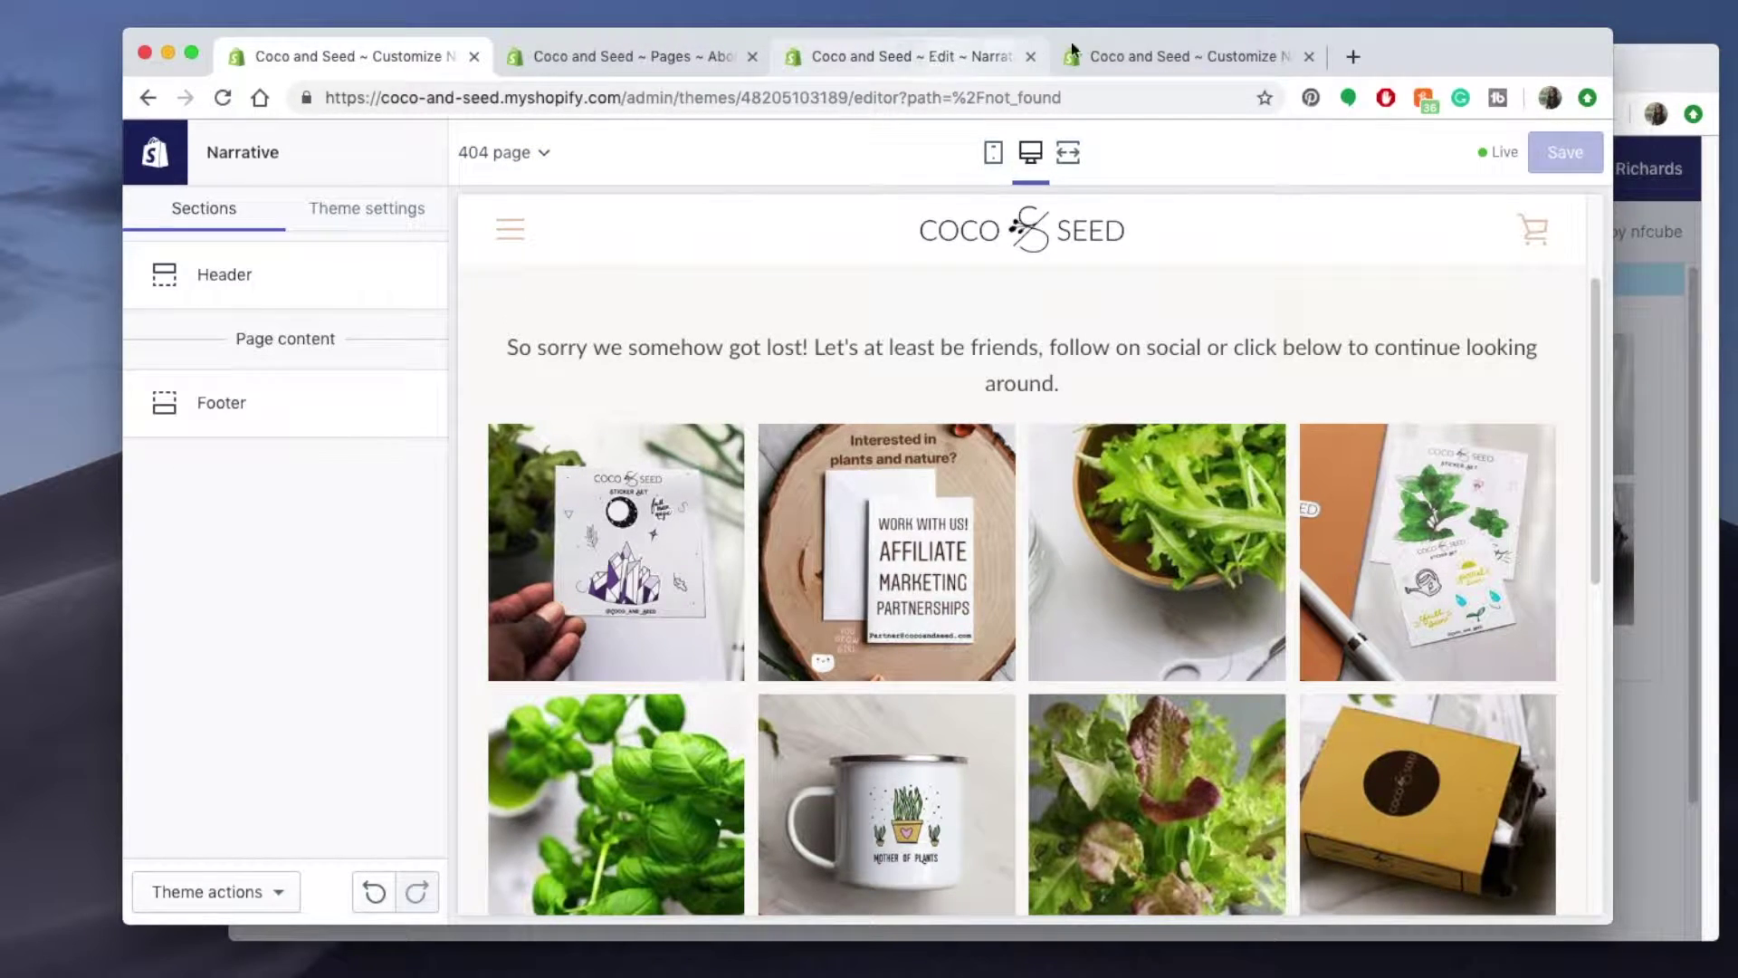
pyautogui.click(1139, 53)
pyautogui.click(895, 56)
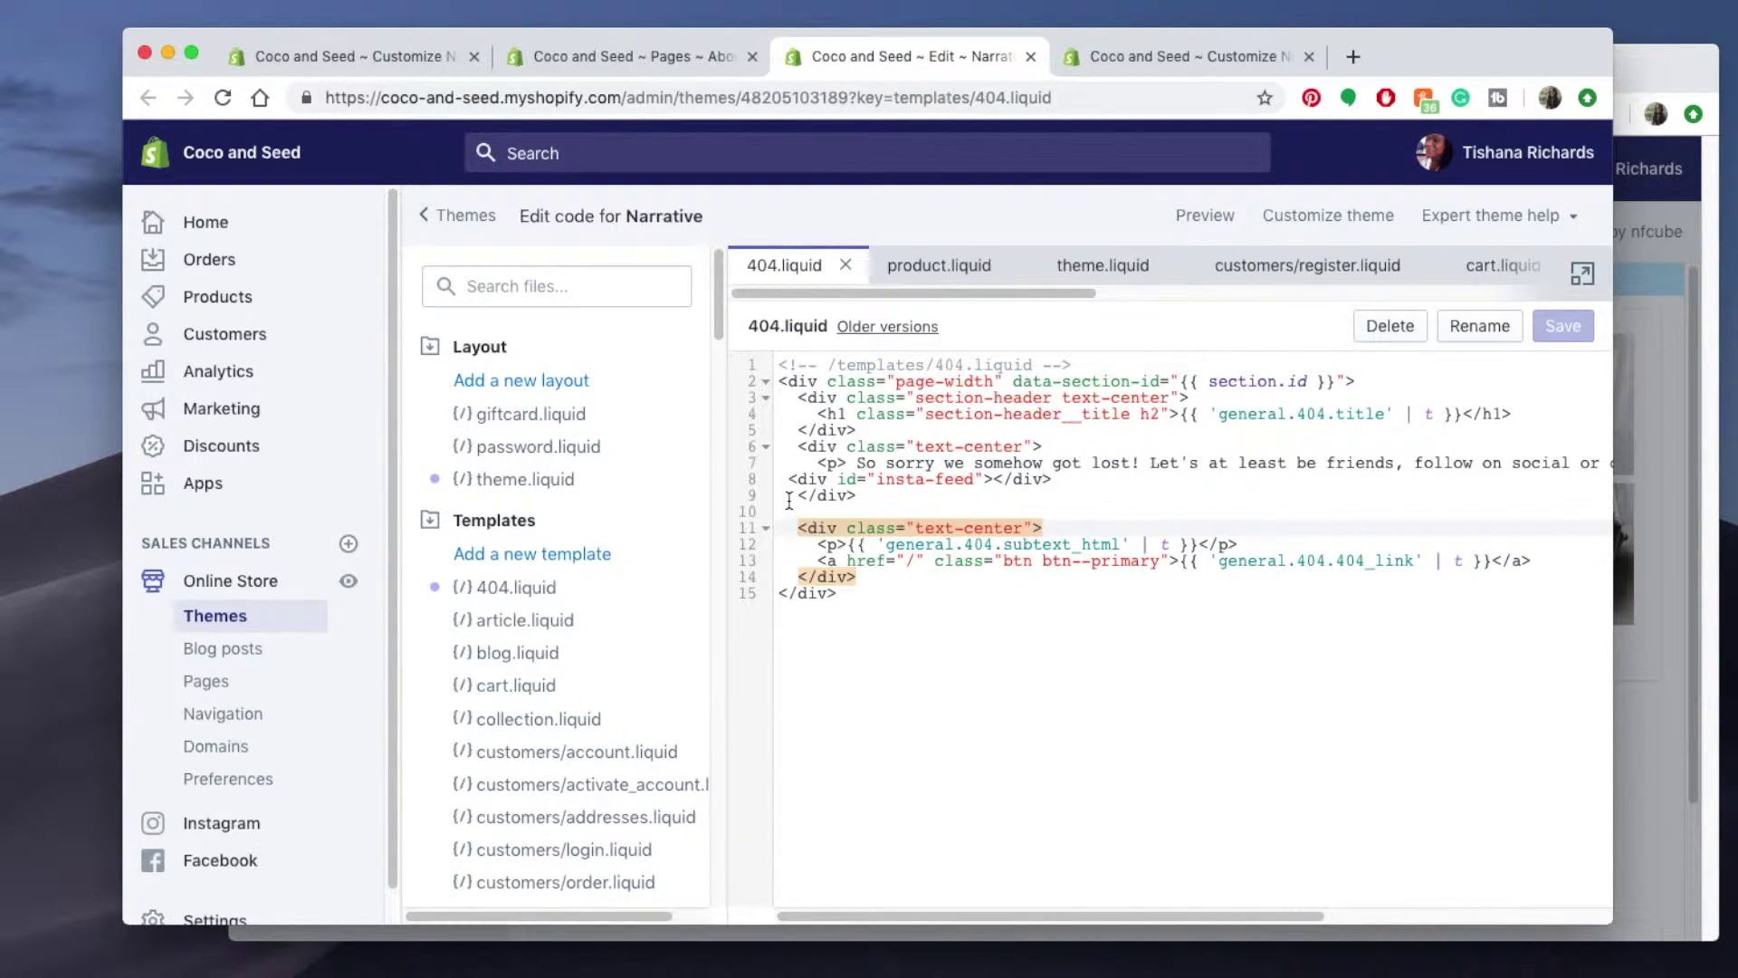
pyautogui.click(803, 451)
pyautogui.click(848, 512)
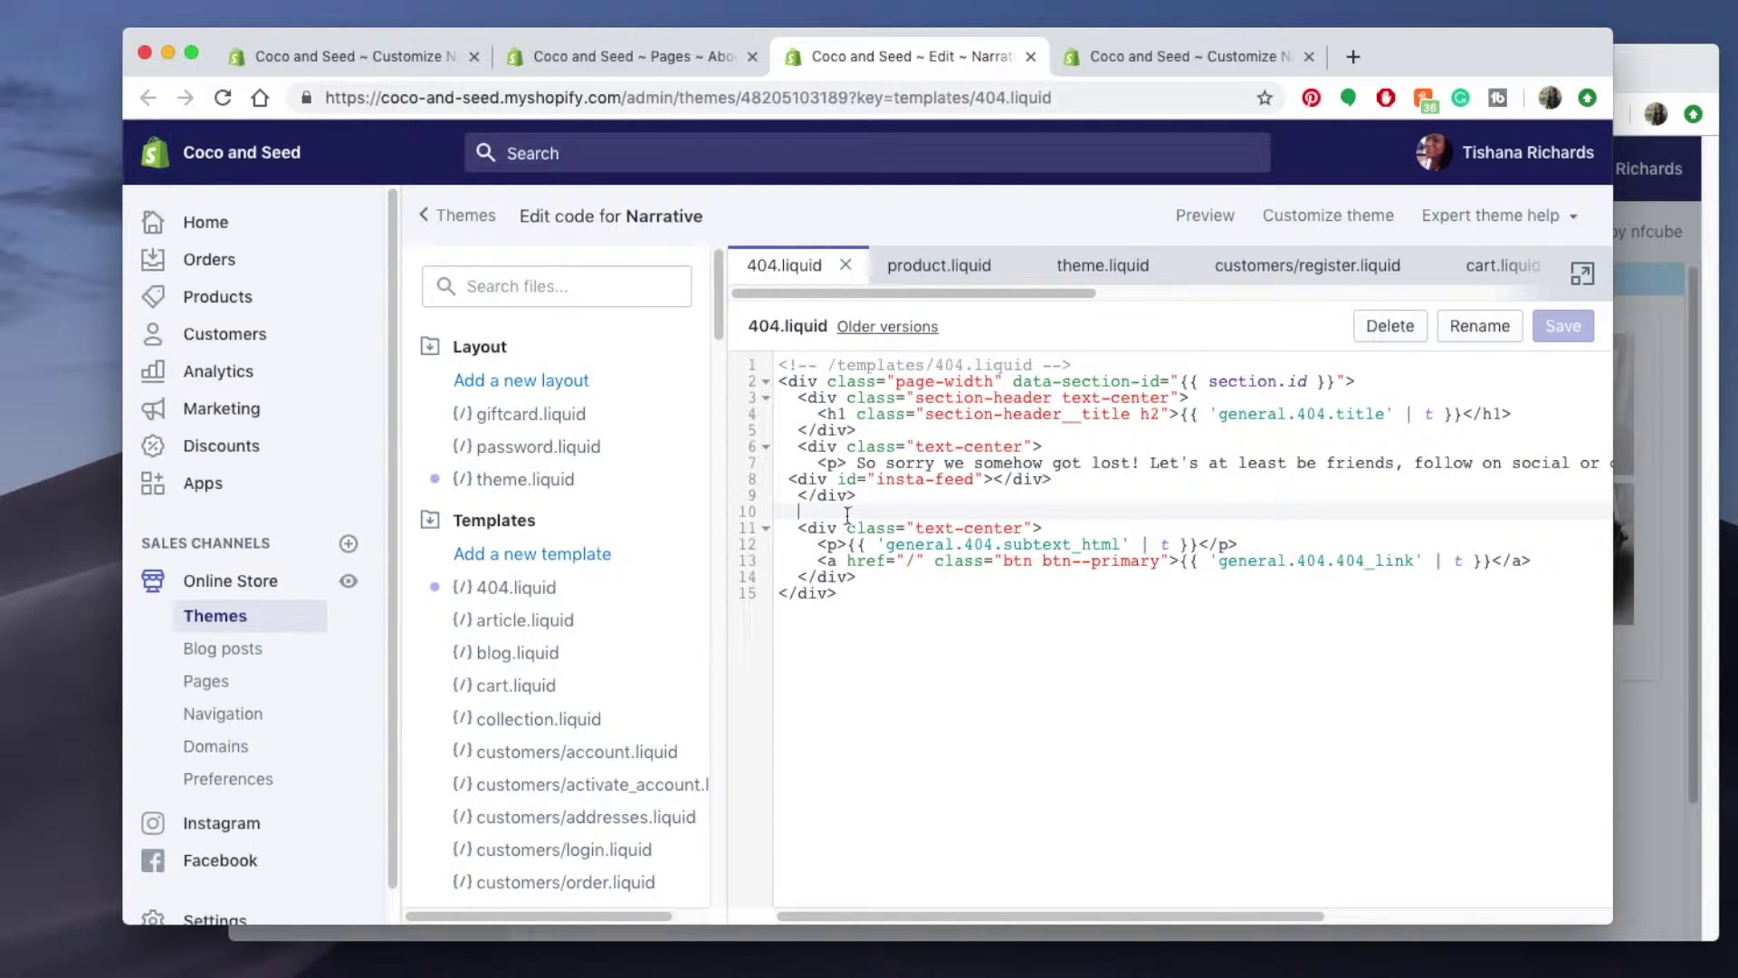
pyautogui.moveTo(818, 456); pyautogui.dragTo(1439, 467)
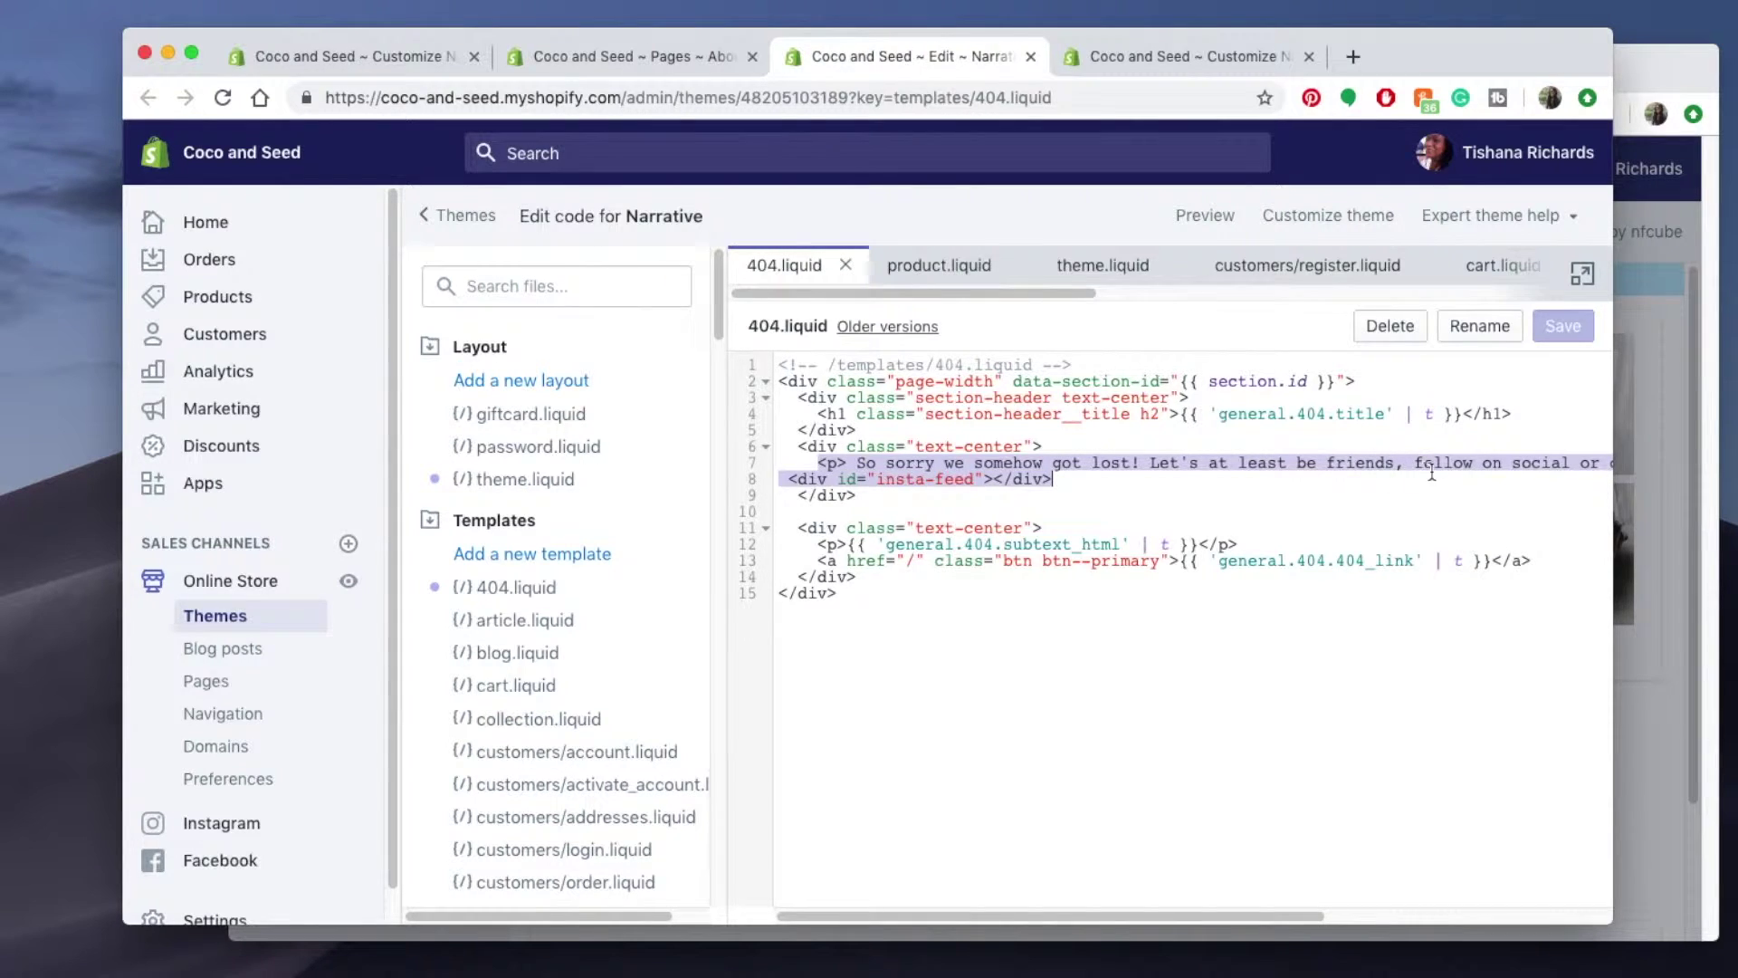
pyautogui.moveTo(1156, 915); pyautogui.dragTo(1433, 888)
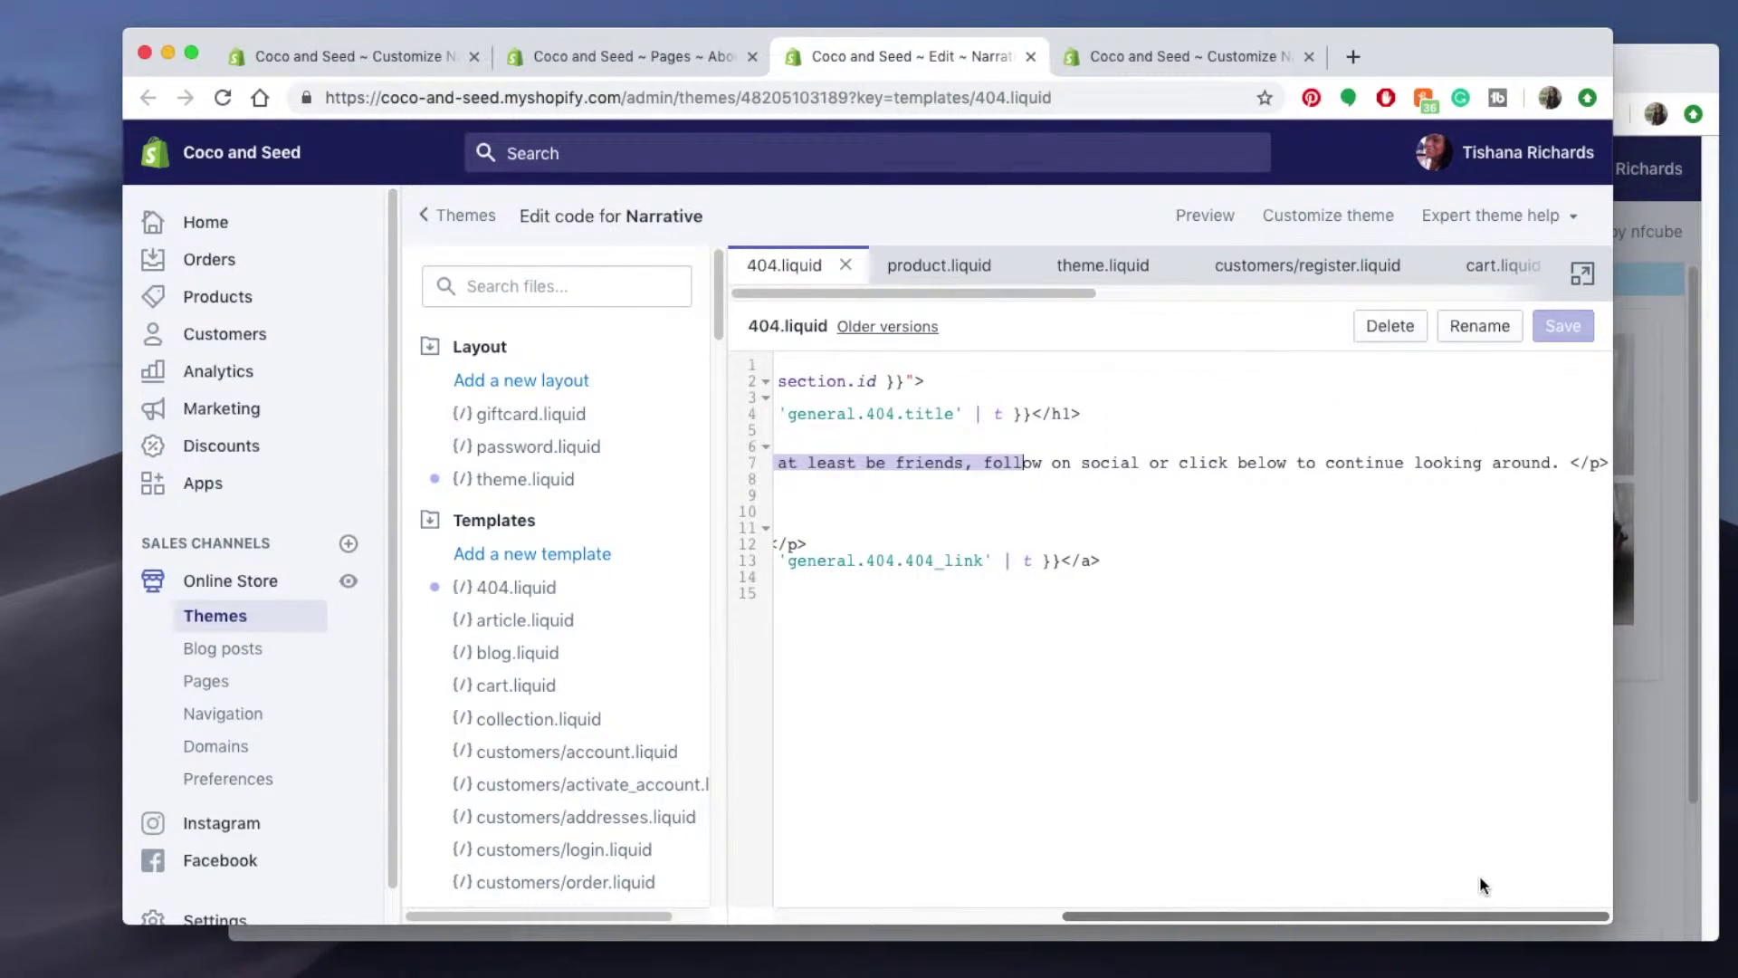
pyautogui.moveTo(1432, 887); pyautogui.dragTo(1127, 883)
pyautogui.click(832, 463)
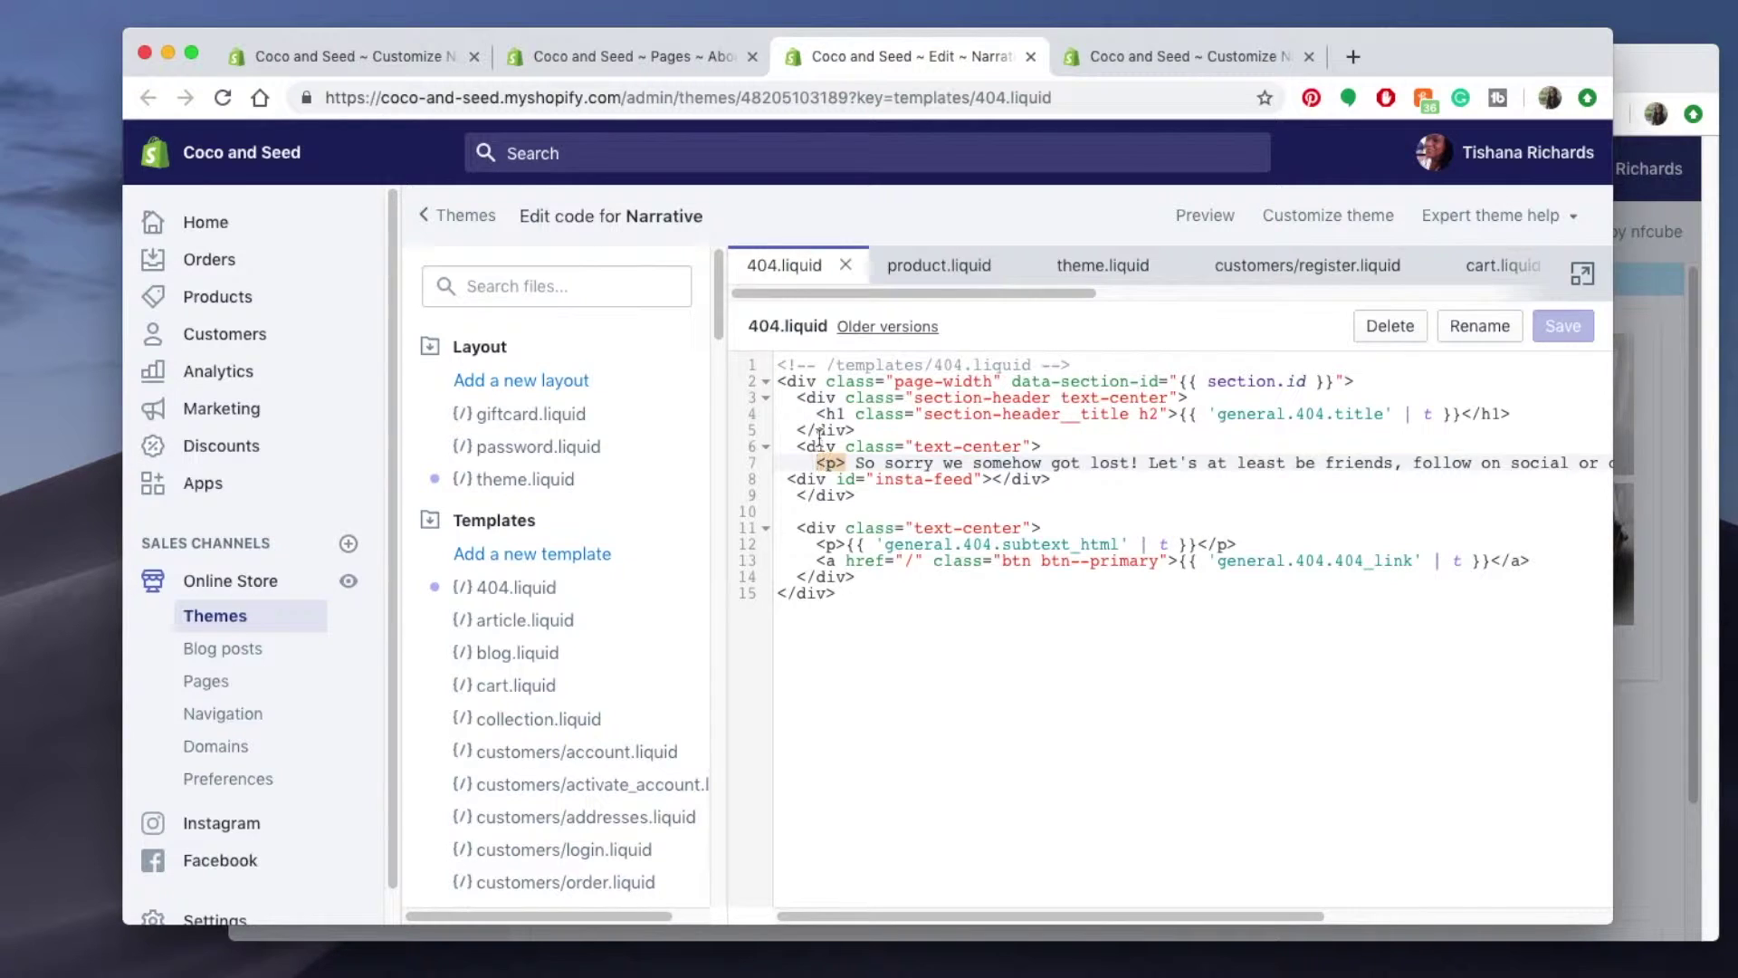
pyautogui.click(808, 482)
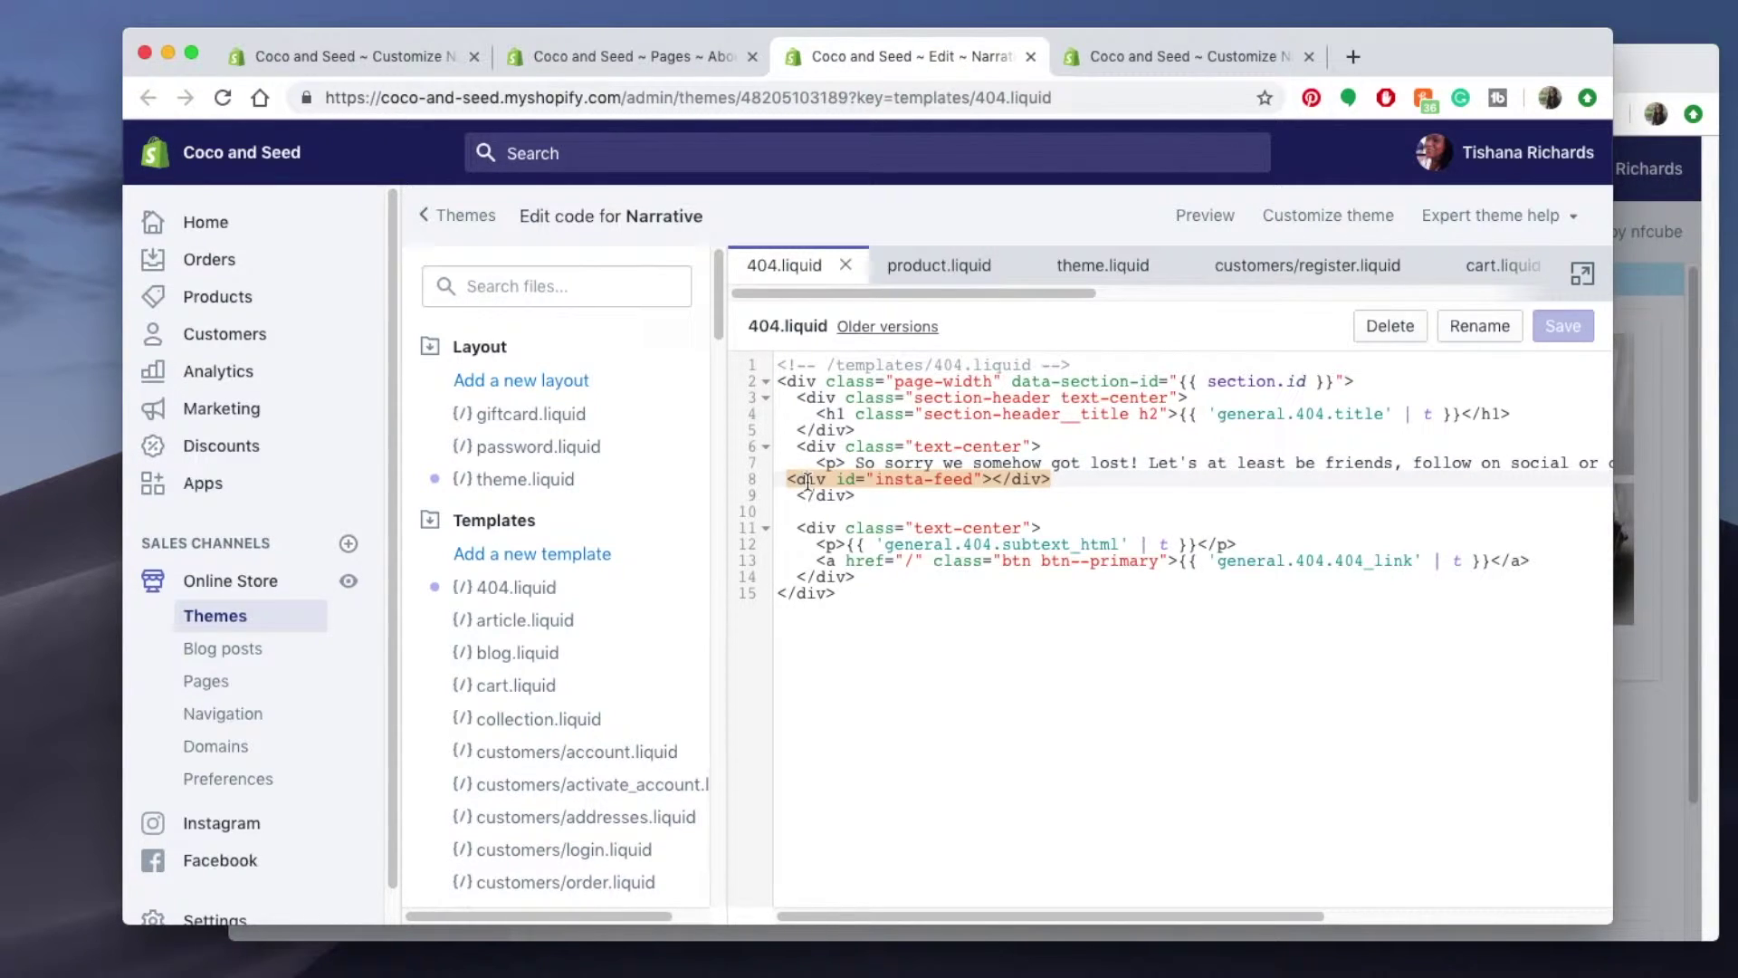
pyautogui.click(815, 542)
pyautogui.click(815, 527)
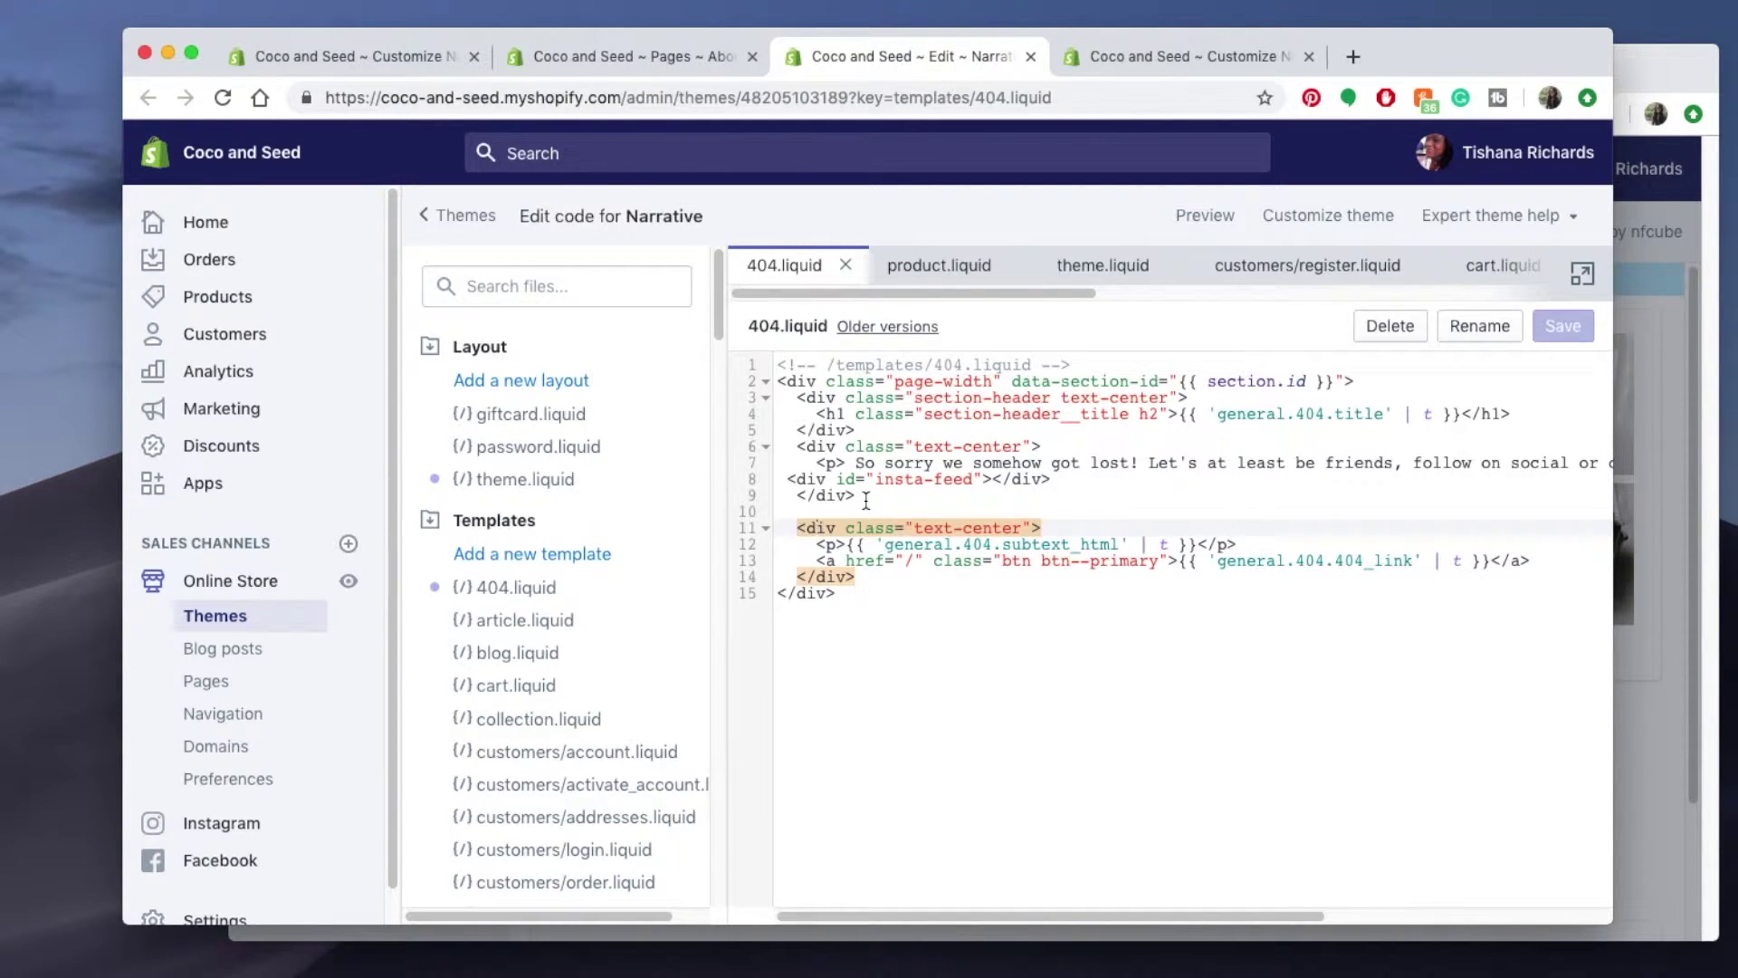
pyautogui.press('Up')
pyautogui.press('Up')
pyautogui.press('Up')
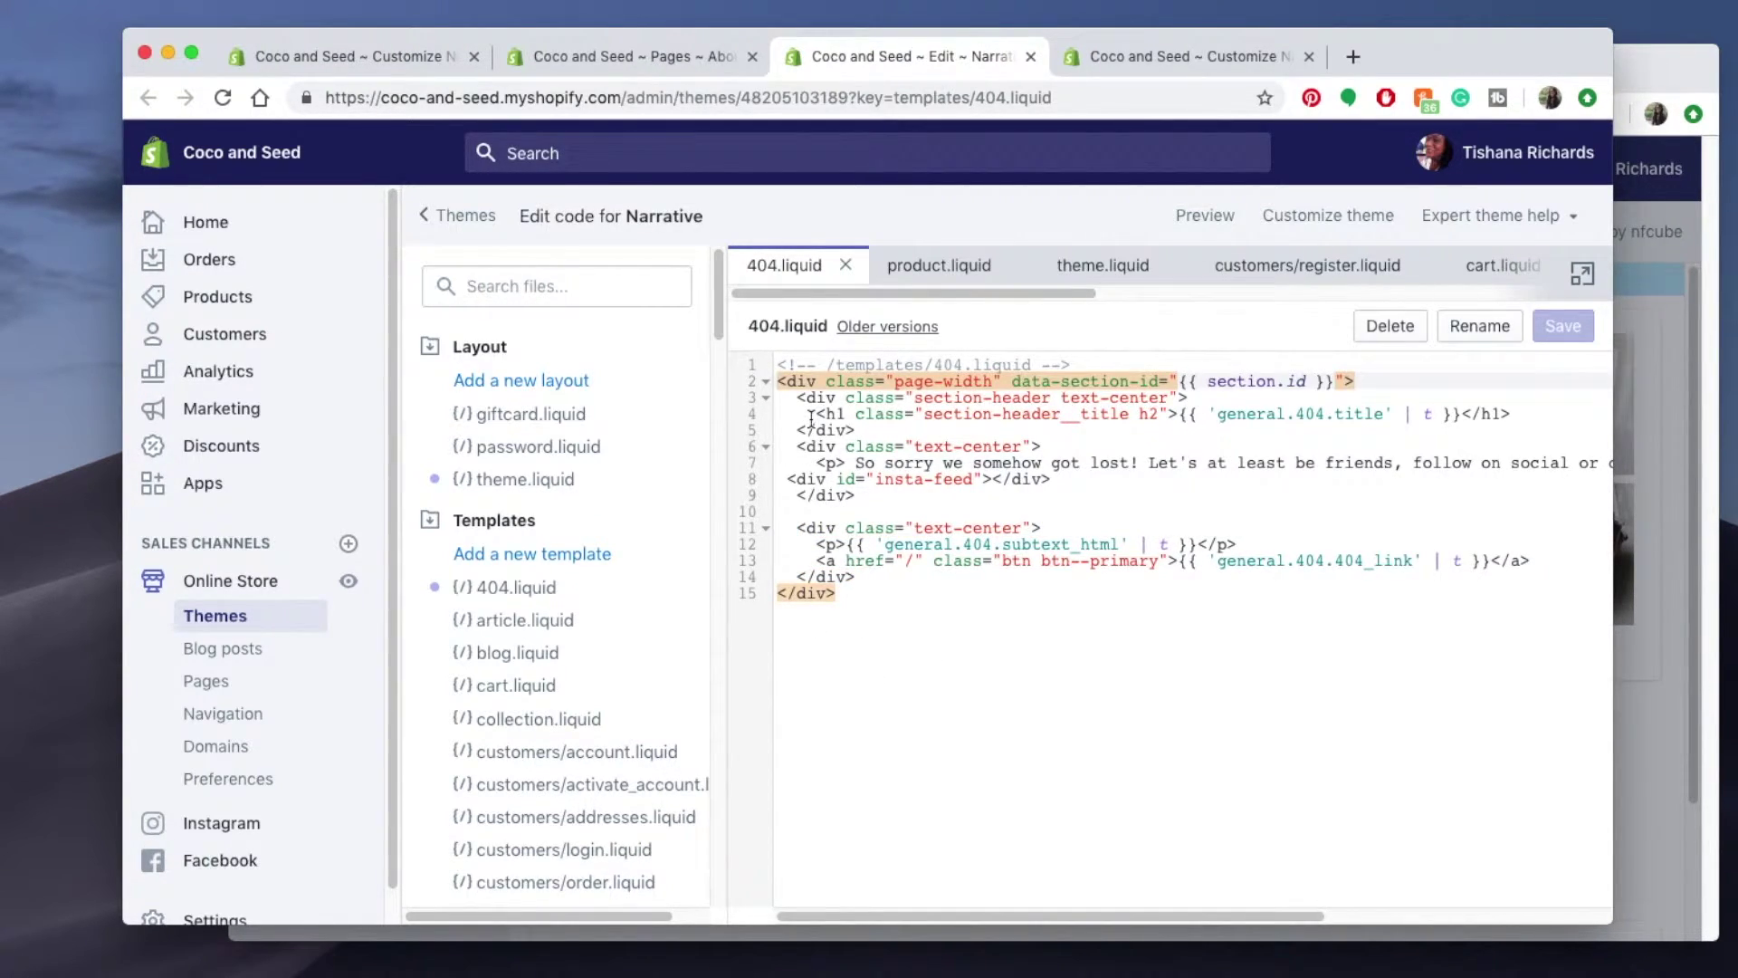
pyautogui.click(826, 462)
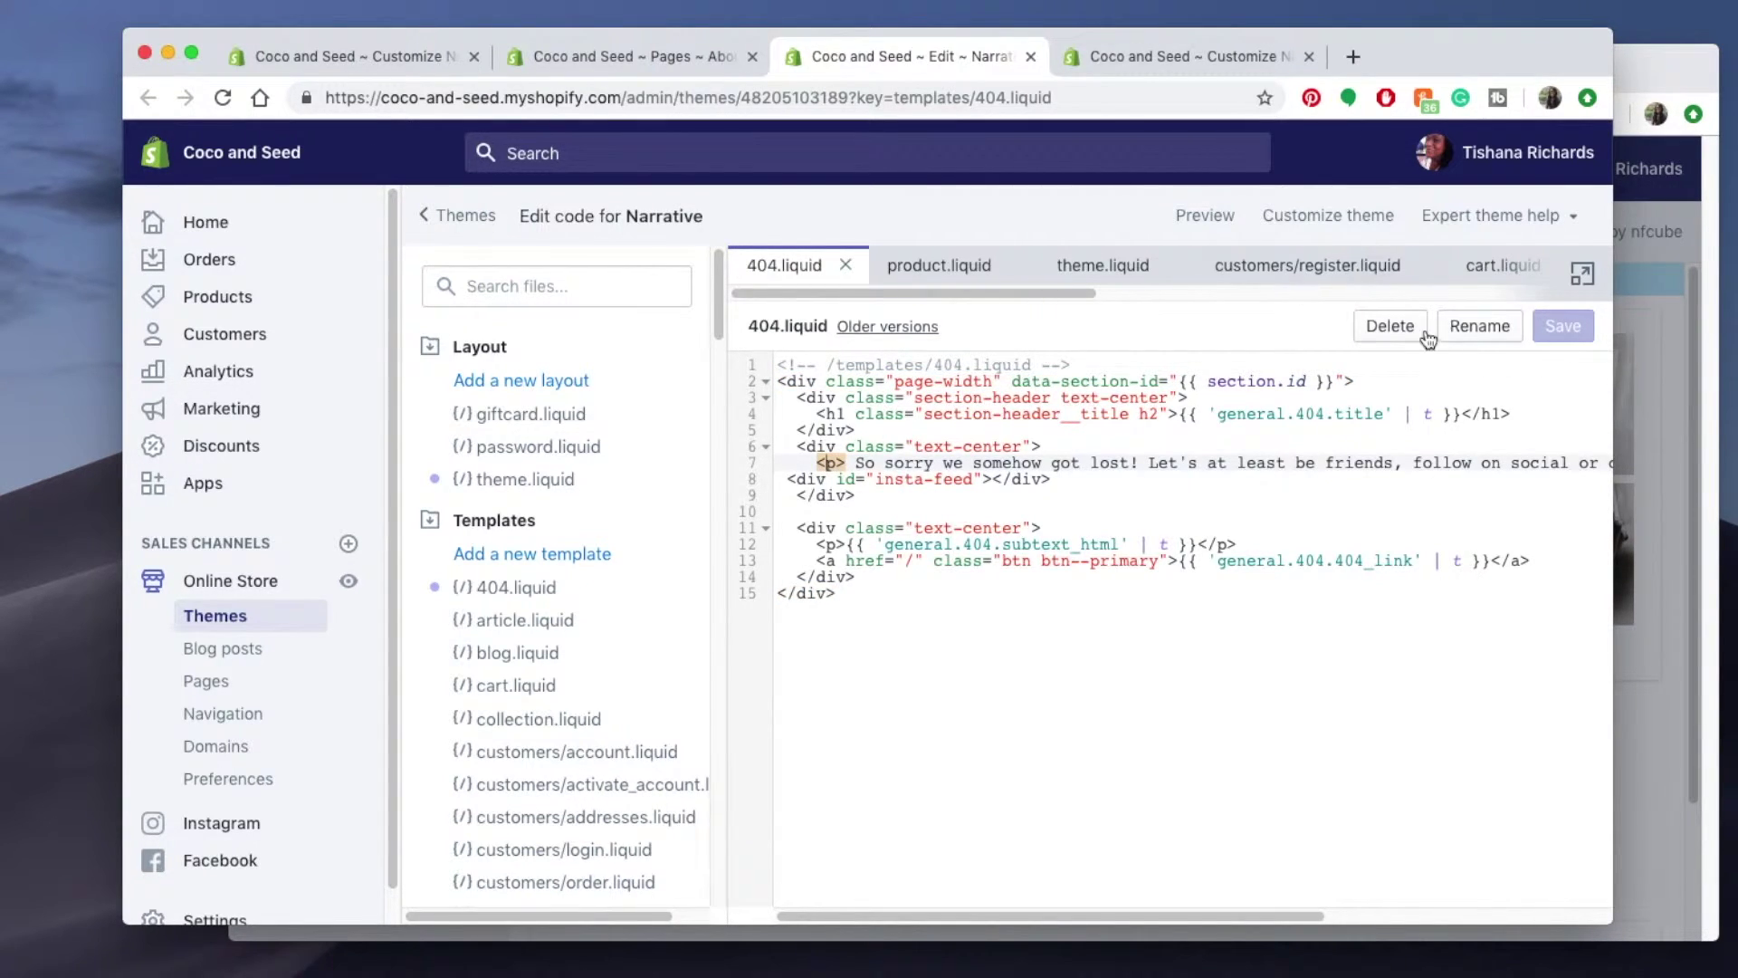
pyautogui.click(333, 55)
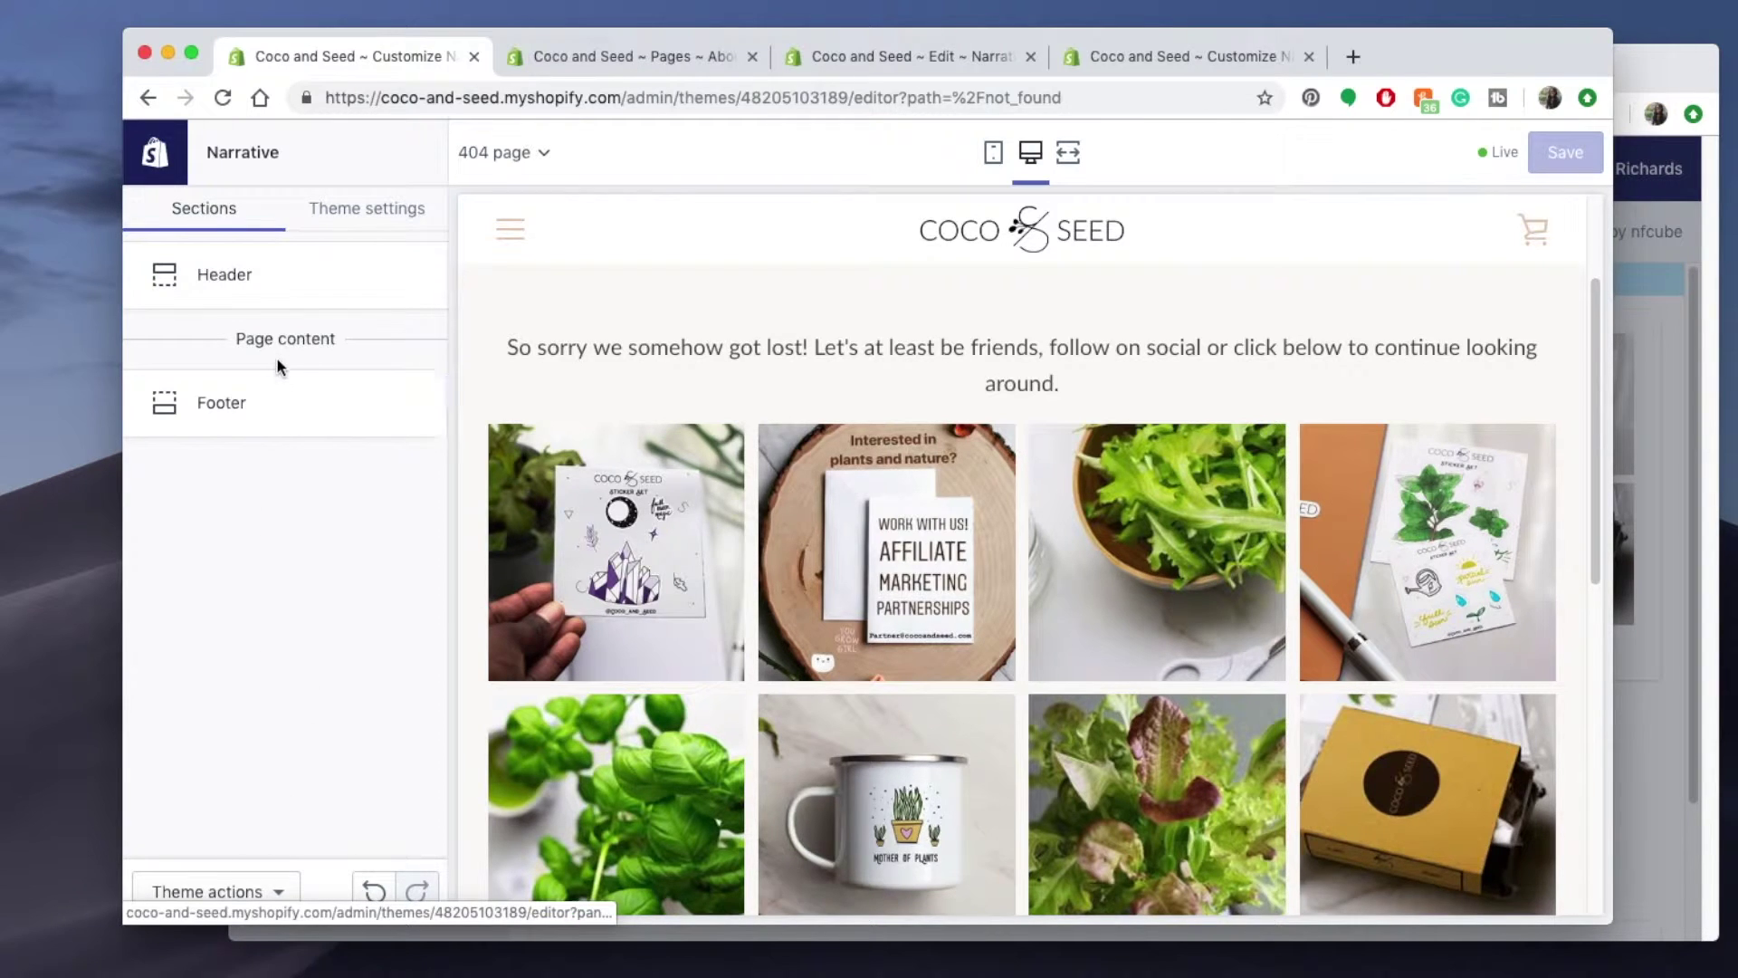
# Pick About from the customizer's page dropdown.
pyautogui.click(497, 156)
pyautogui.click(490, 493)
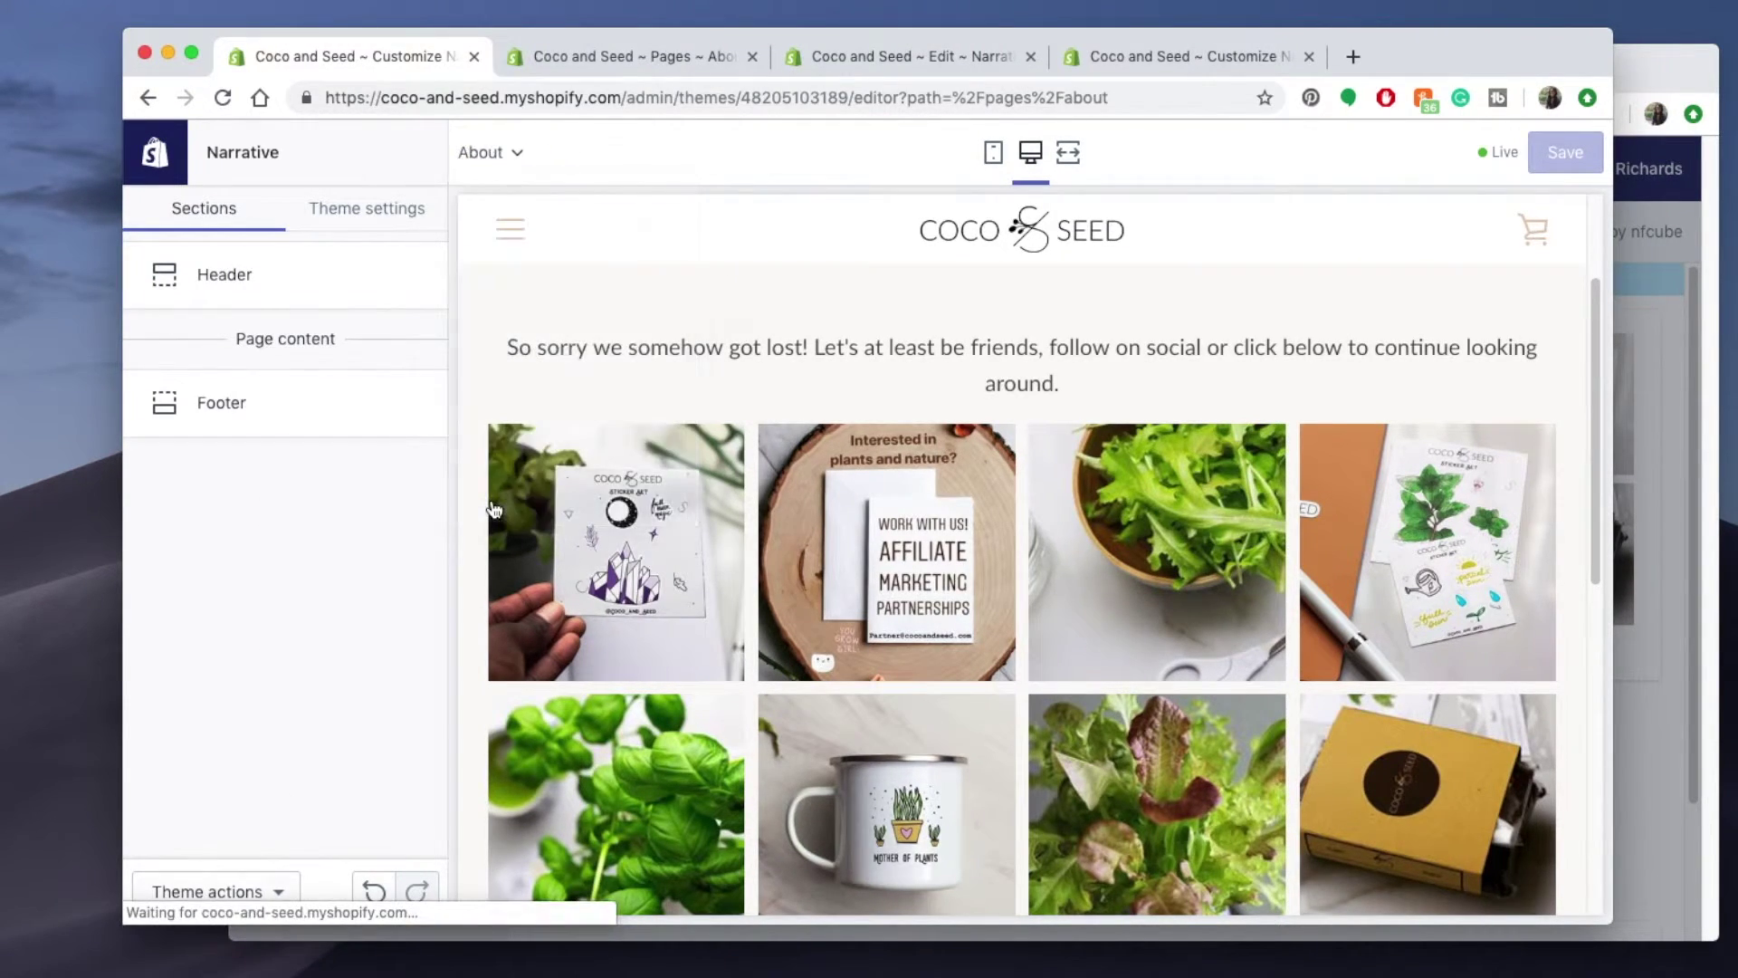